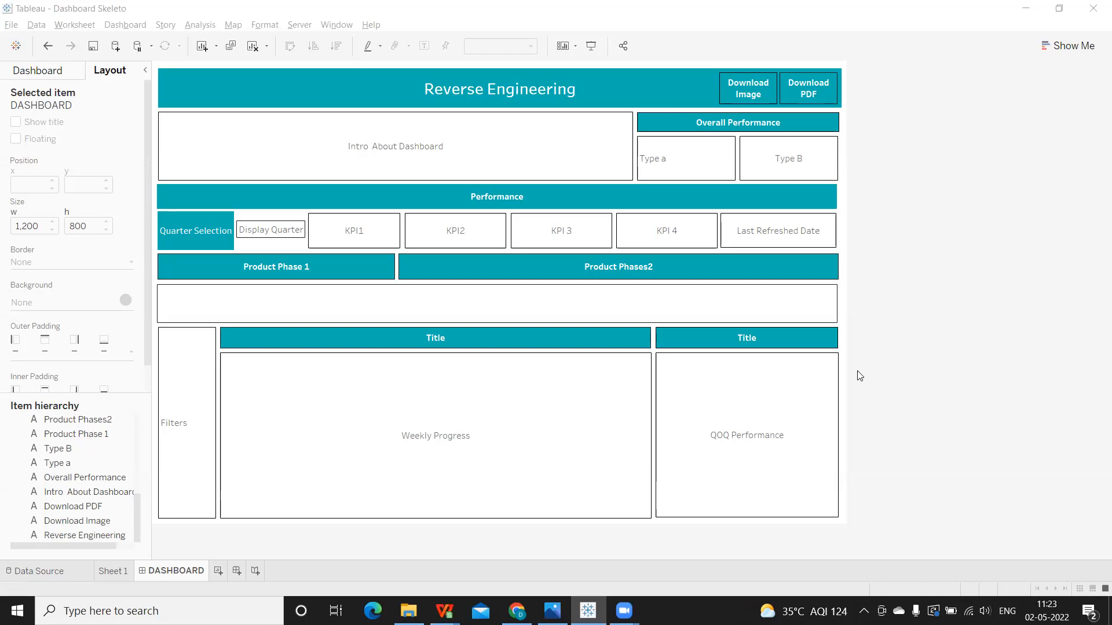
Step: Collapse the side pane and examine the dashboard skeleton's quarter selection, KPI, product phase and chart areas
left_click(145, 71)
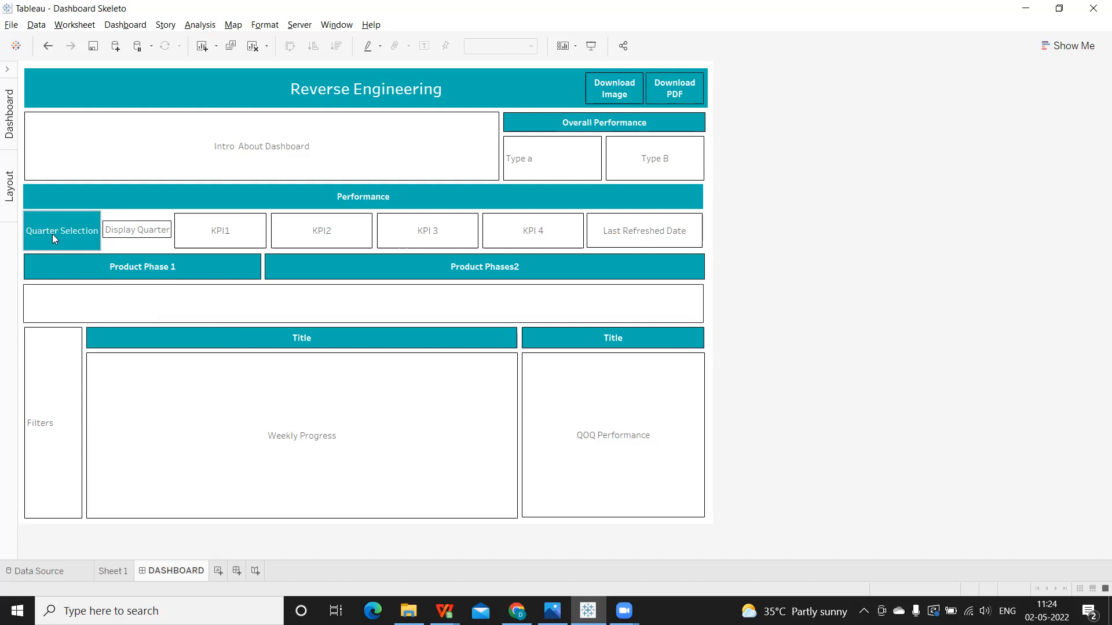
left_click(110, 231)
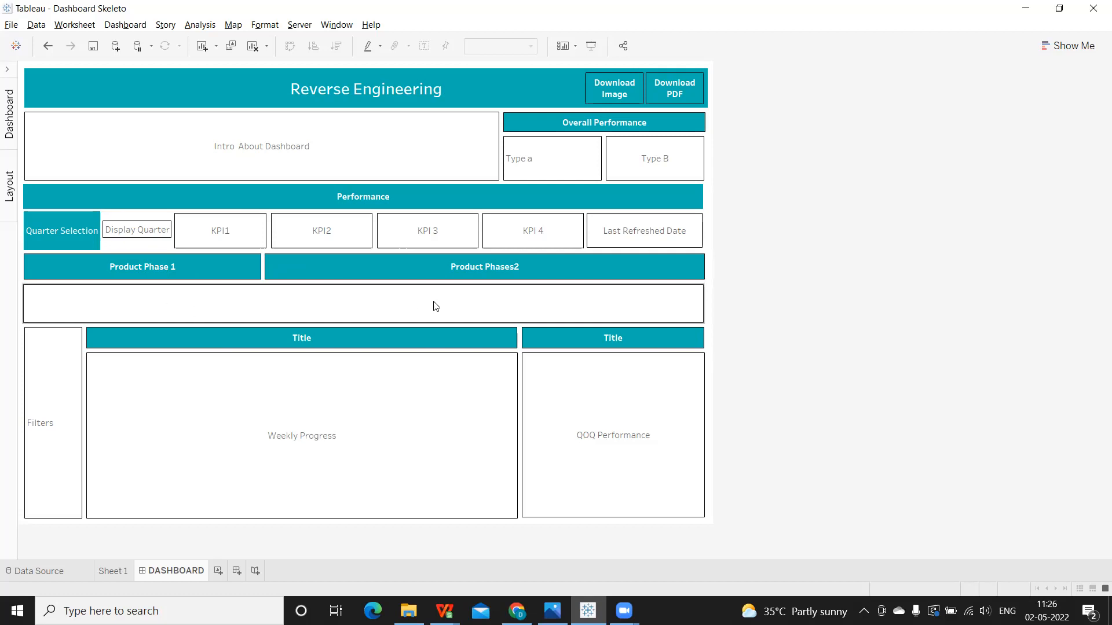
left_click(184, 304)
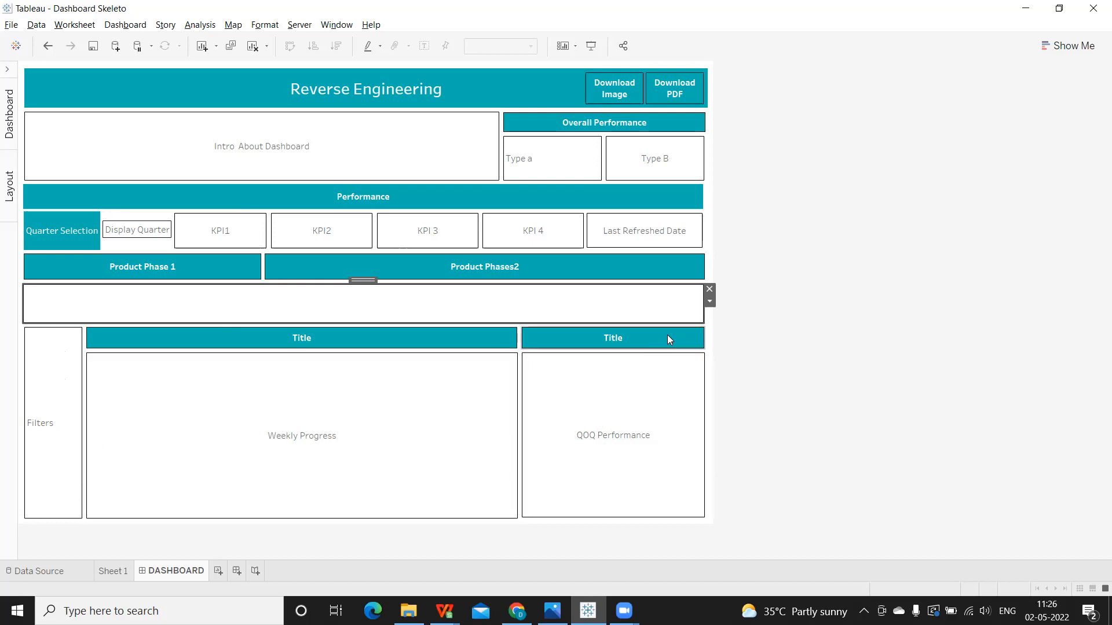
left_click(844, 247)
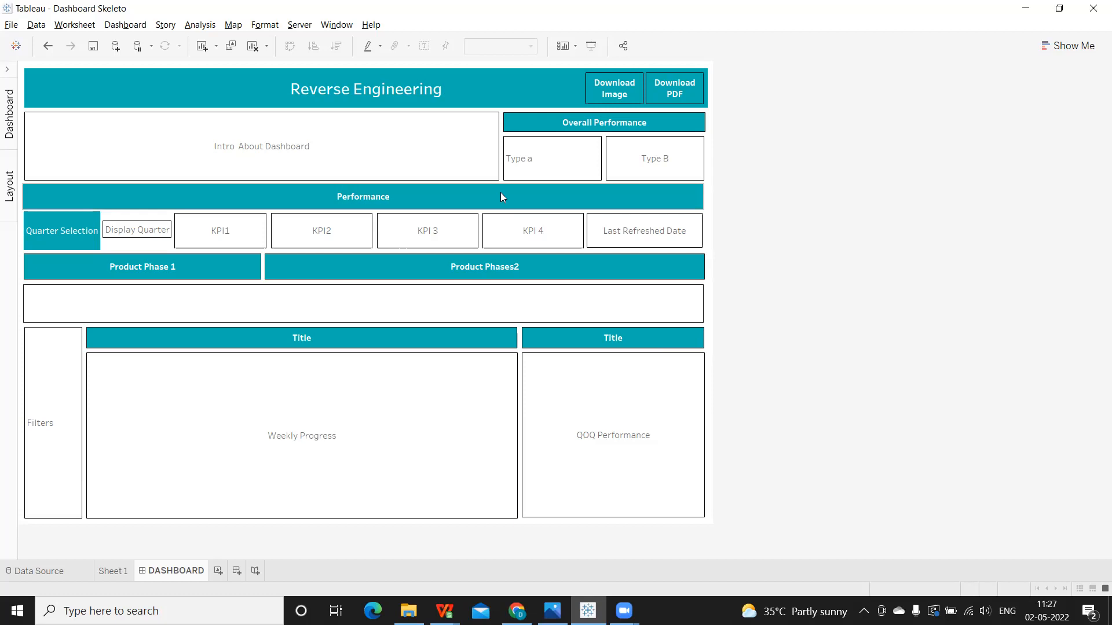
left_click(9, 71)
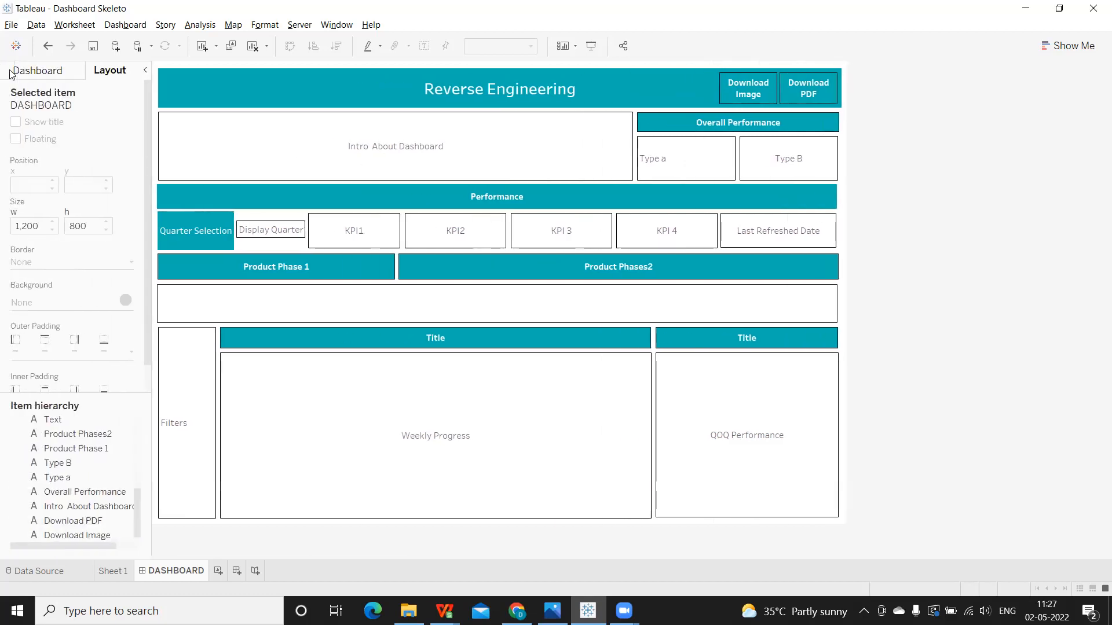
left_click(144, 68)
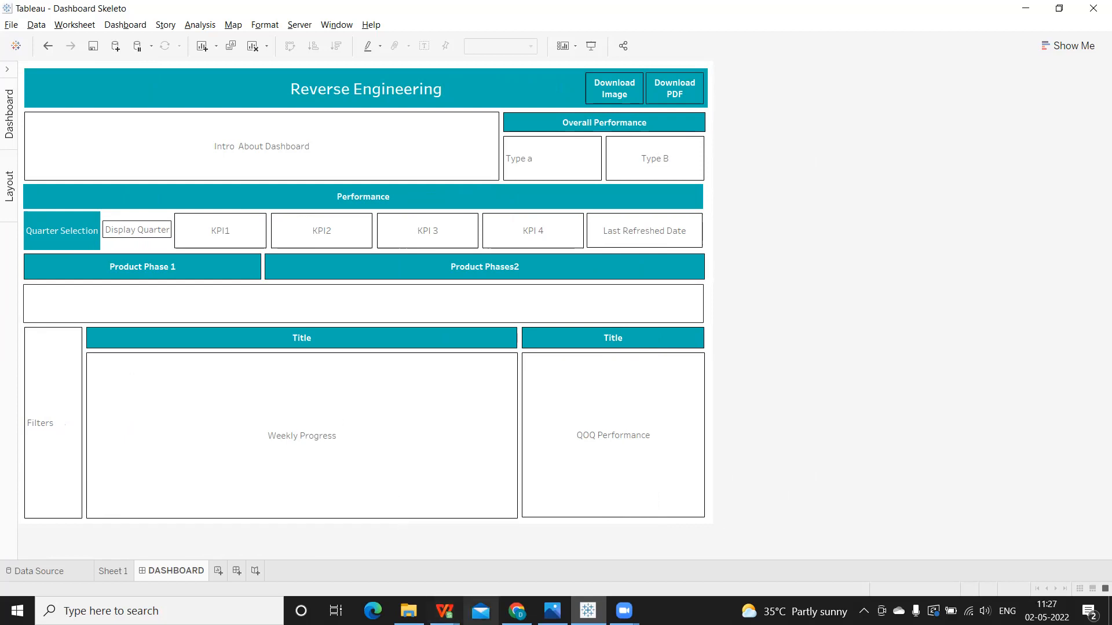
Step: Switch to Existing Data Template.xlsx in WPS Office and examine the full table for Telangana, Maharastra and Karnataka
left_click(444, 611)
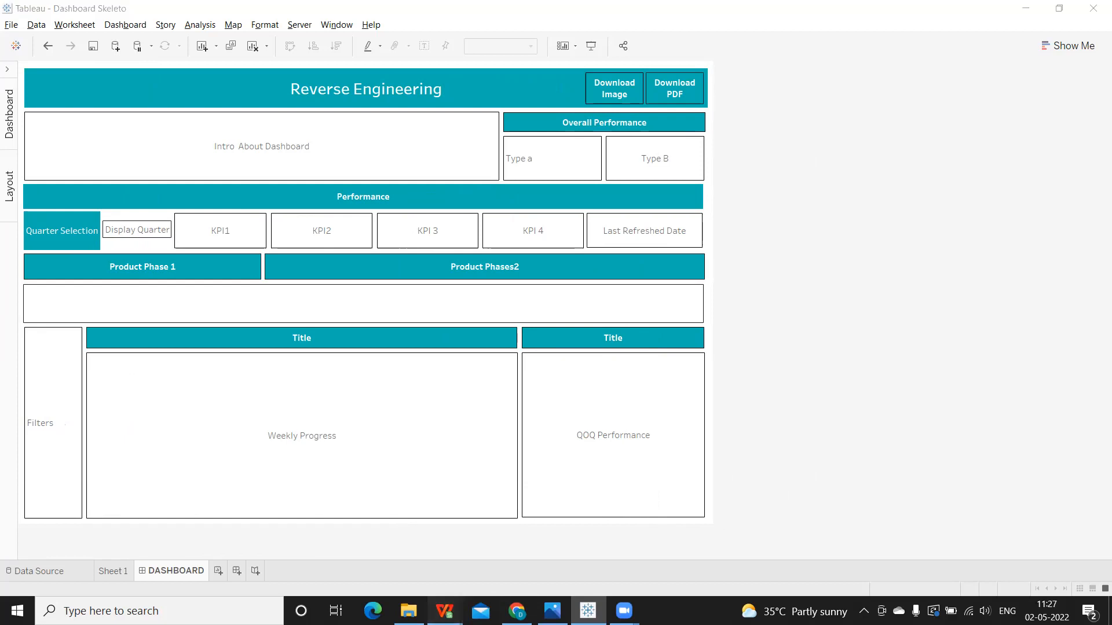
left_click(503, 572)
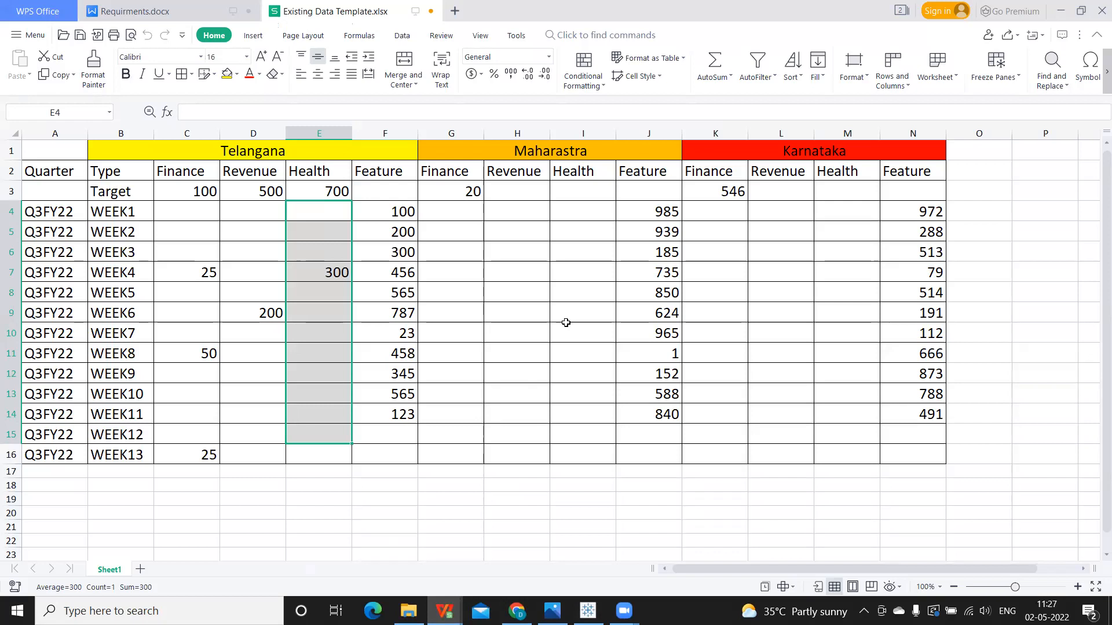
left_click_drag(112, 146, 879, 449)
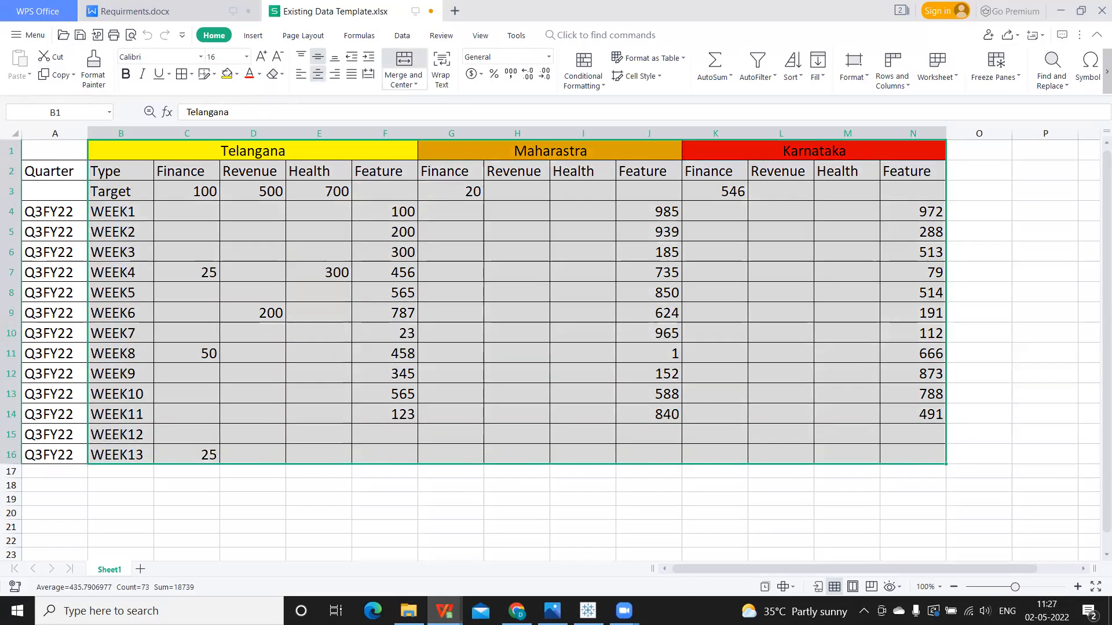
key("alt+Tab")
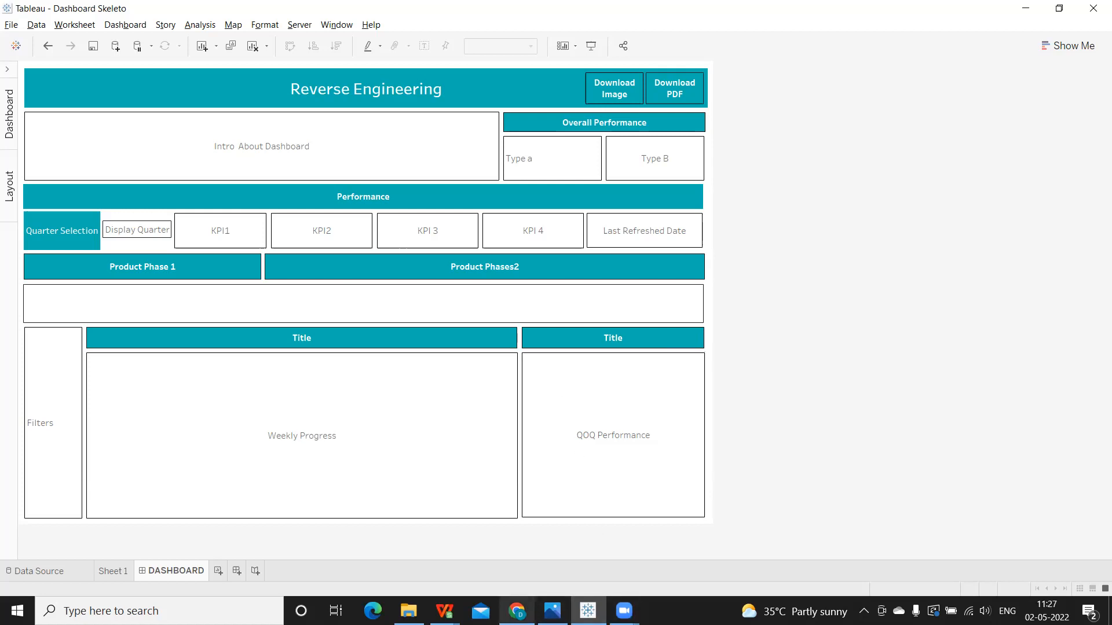
Step: Examine the Telangana targets for Finance, Revenue and Health in Existing Data Template.xlsx, and return to the Tableau dashboard skeleton
left_click(516, 611)
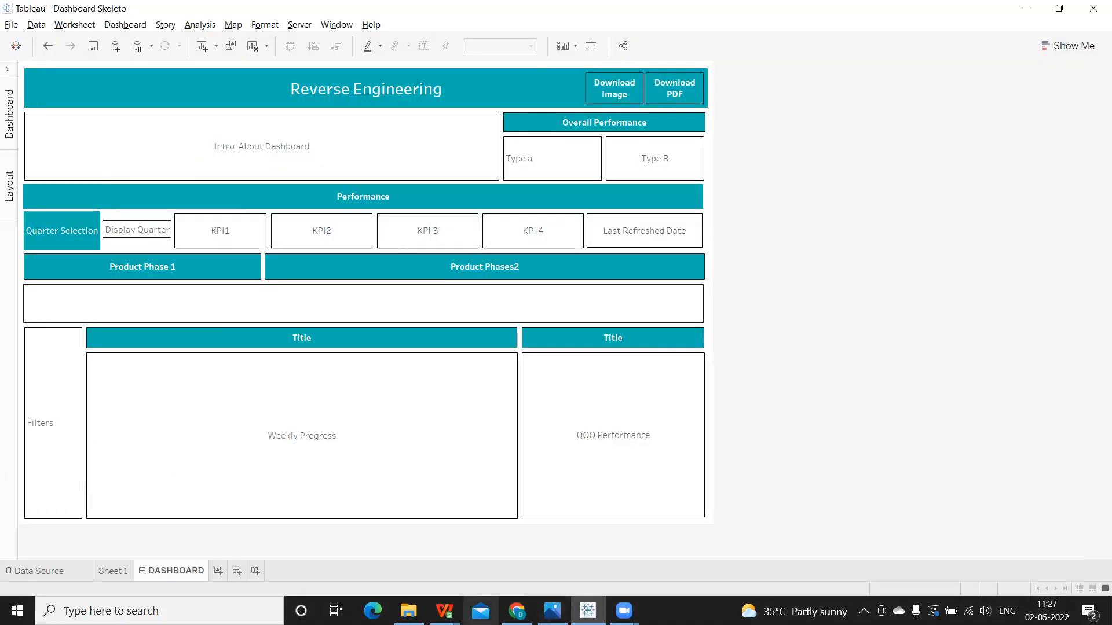
left_click(445, 611)
left_click(469, 581)
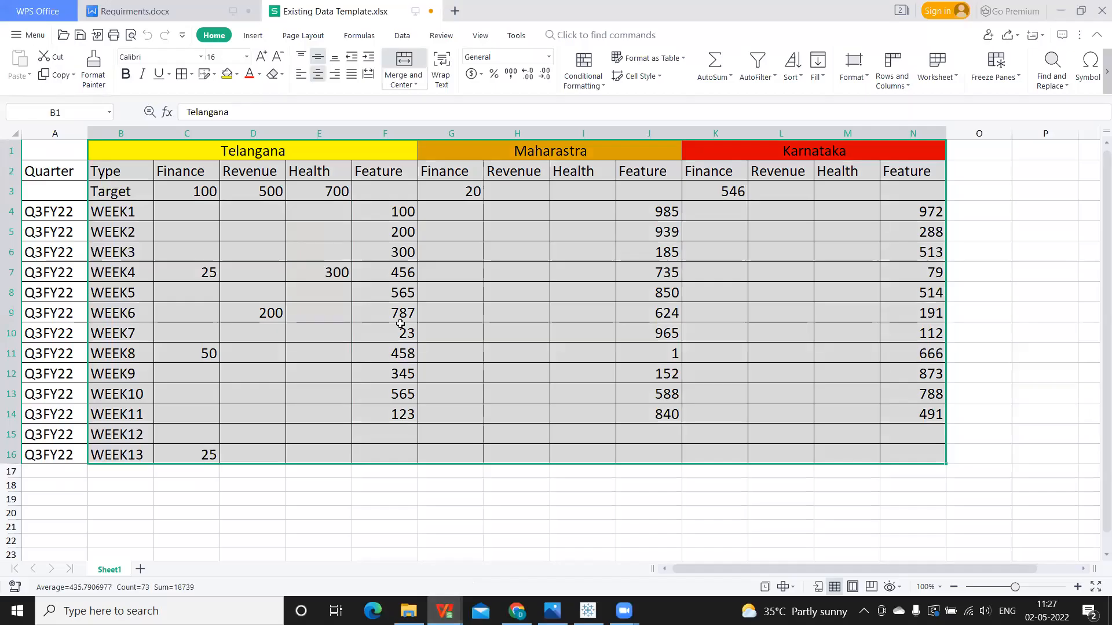
left_click(401, 325)
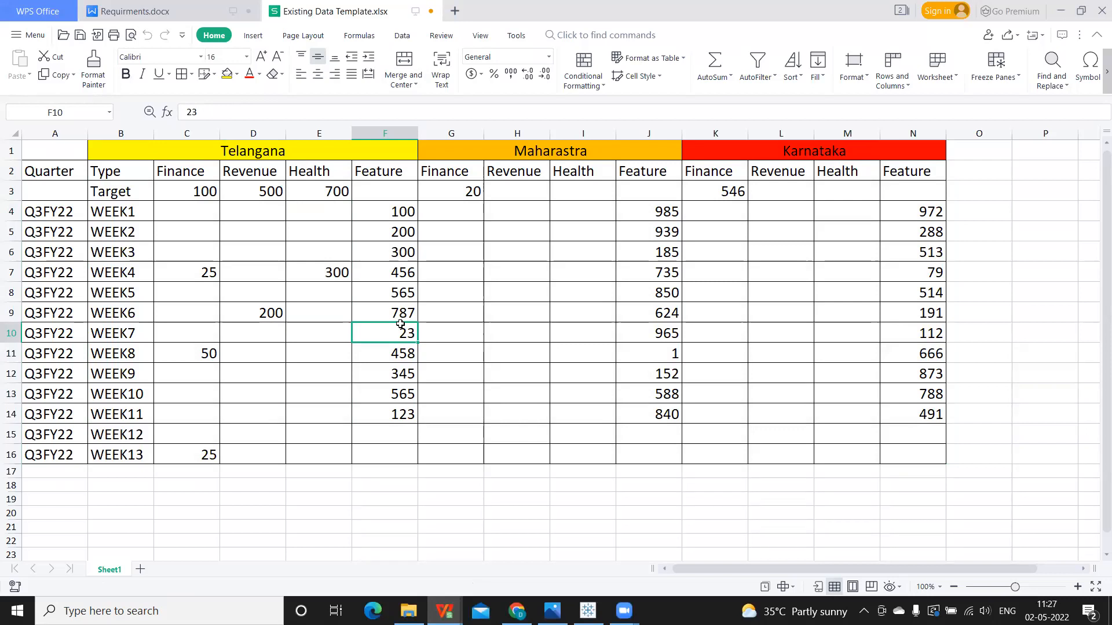
left_click(180, 191)
left_click(251, 187)
left_click(299, 190)
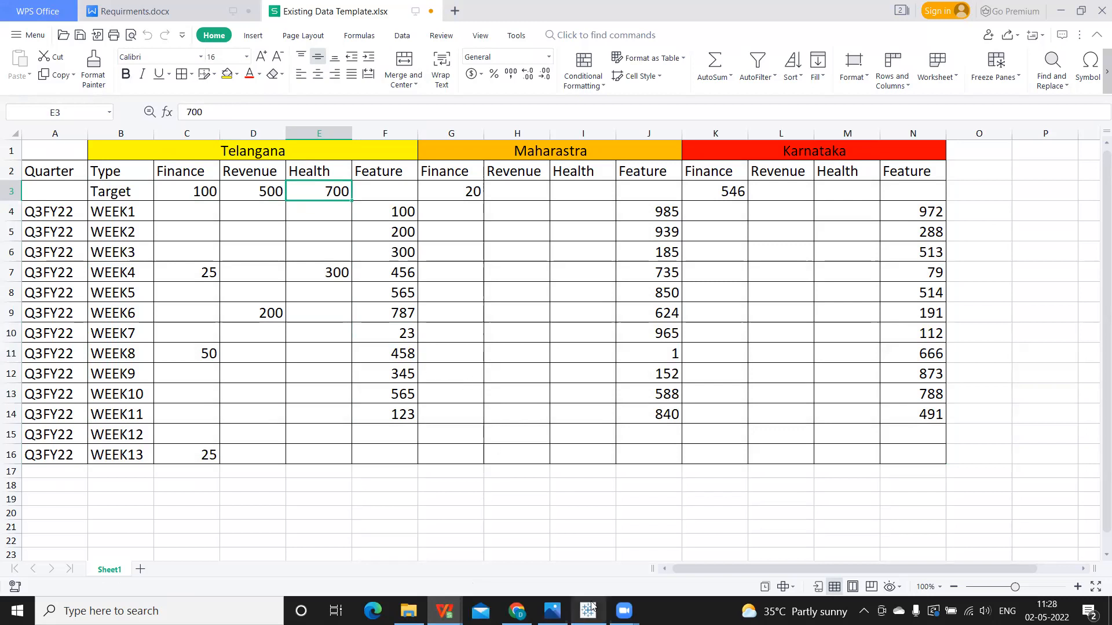
mouse_move(588, 611)
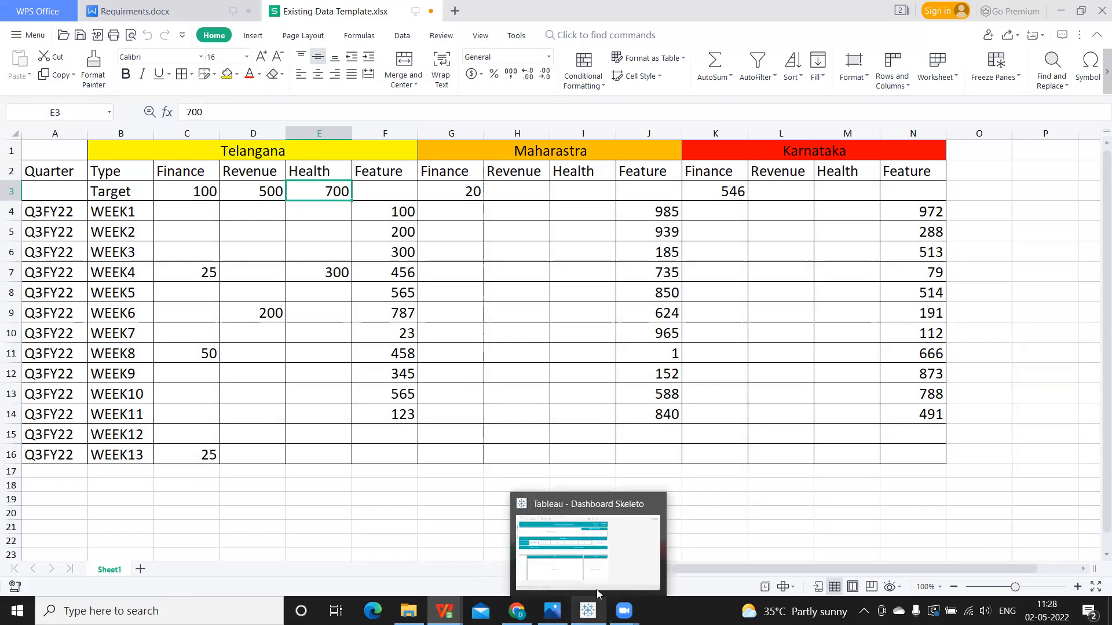
left_click(622, 562)
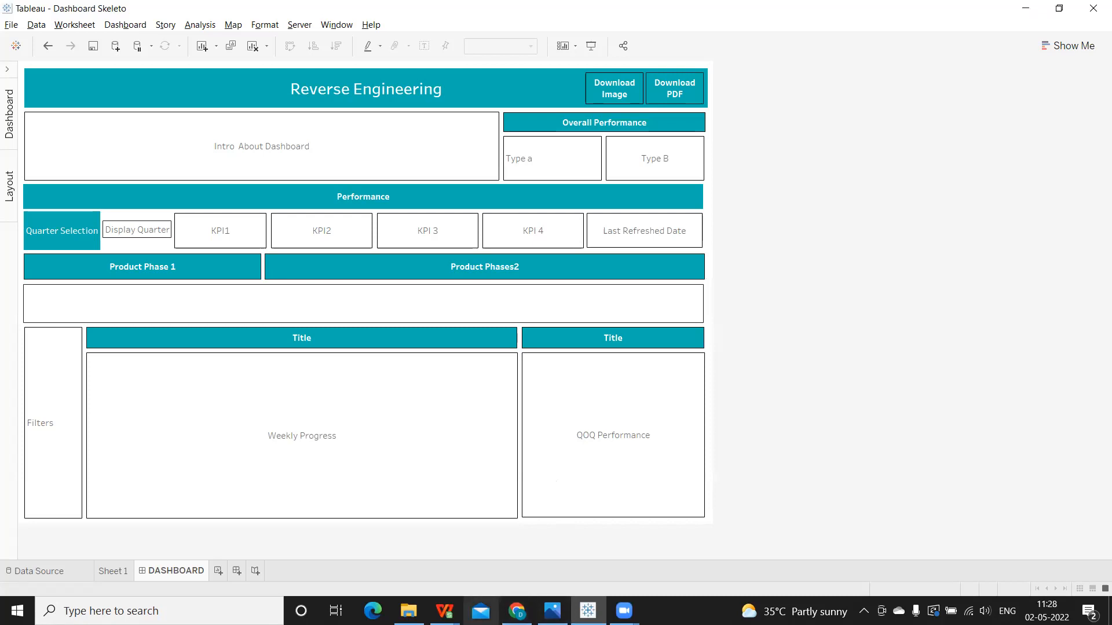
Step: In Requirments.docx, end the requirements list after item 7 and add a "Challenges" heading with a numbered item 1 below it
mouse_move(444, 610)
left_click(521, 547)
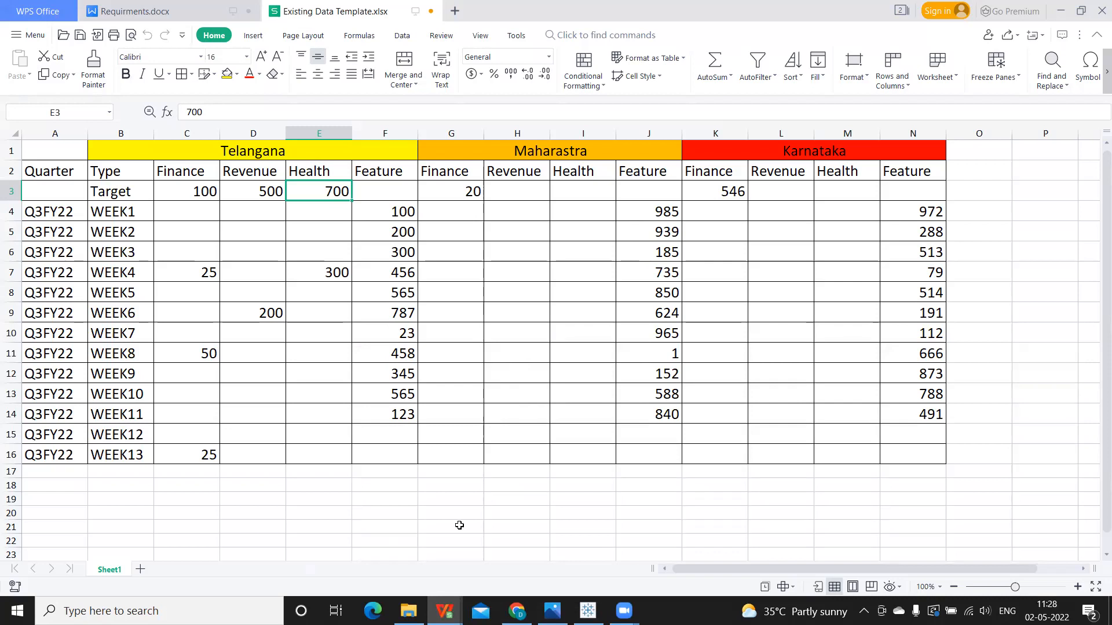
mouse_move(445, 611)
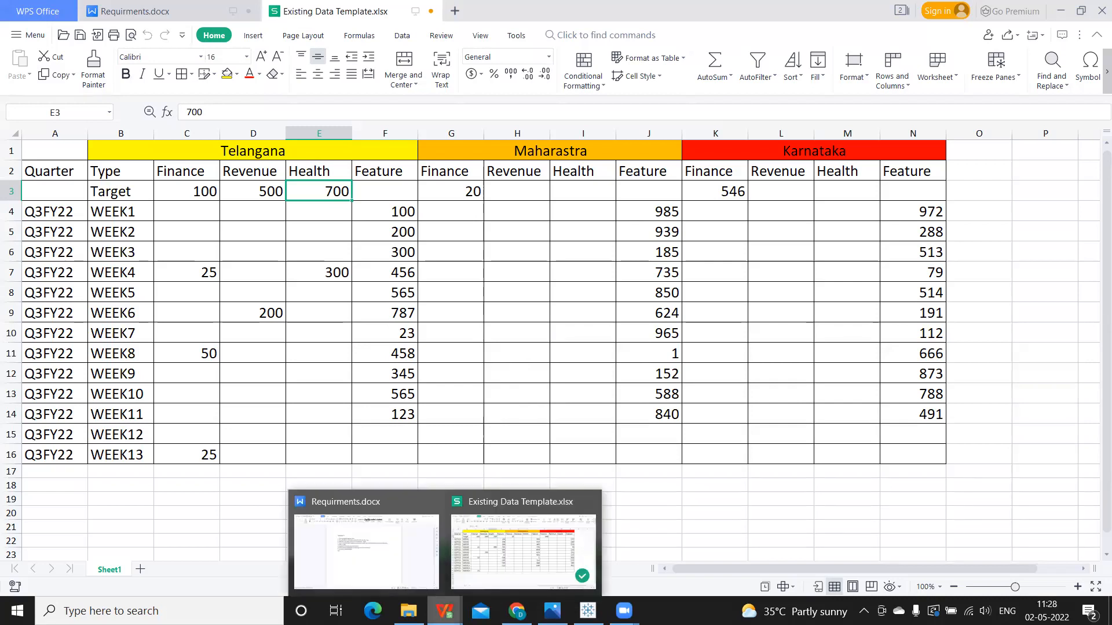
left_click(401, 565)
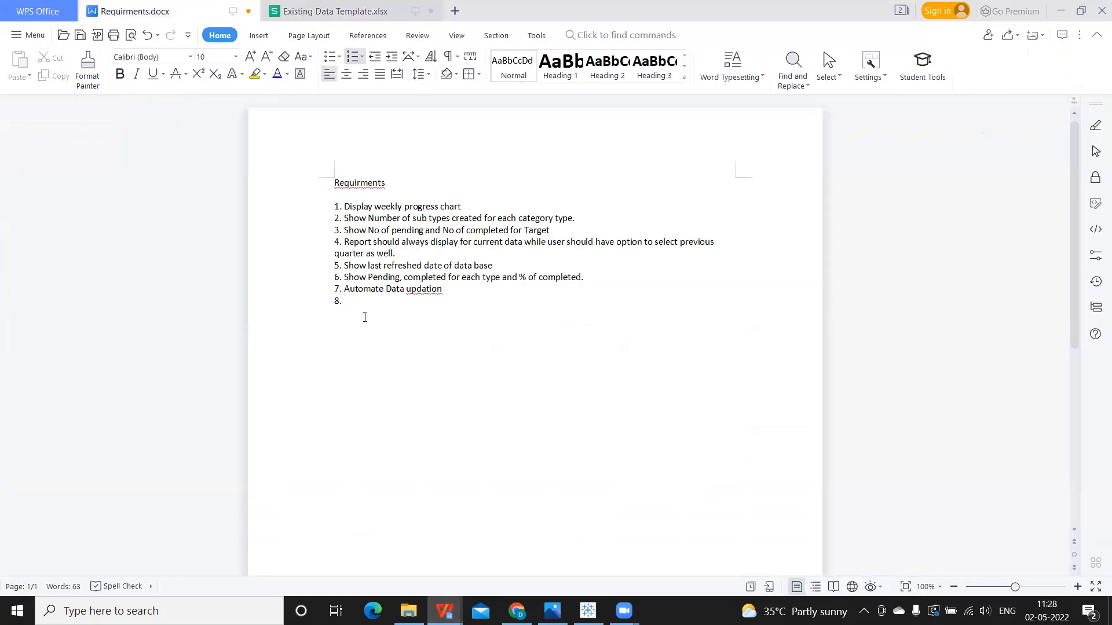
key("Return")
key("Return")
type("Challenges")
key("Return")
type("1.")
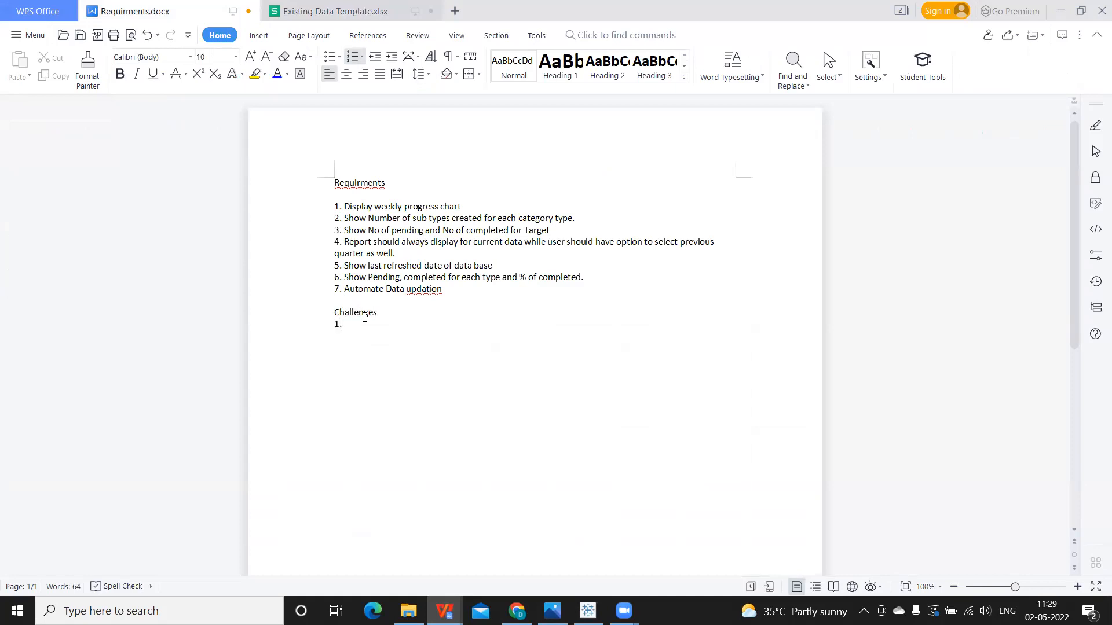
Step: Compare the Tableau dashboard skeleton with the data layout in Existing Data Template.xlsx
key("alt+Tab")
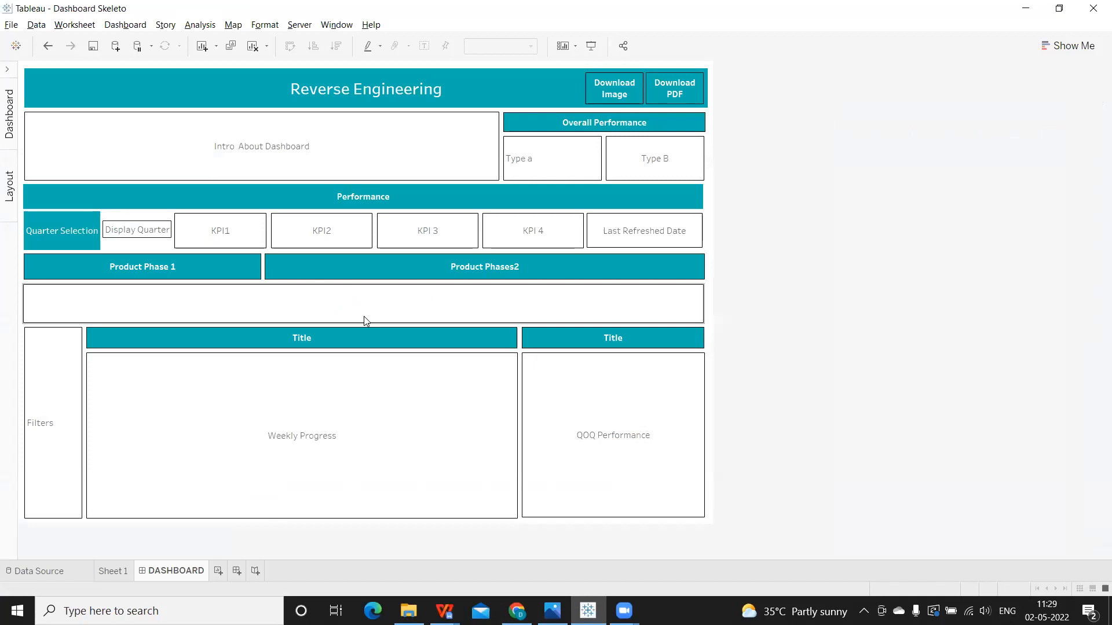
key("alt+Tab")
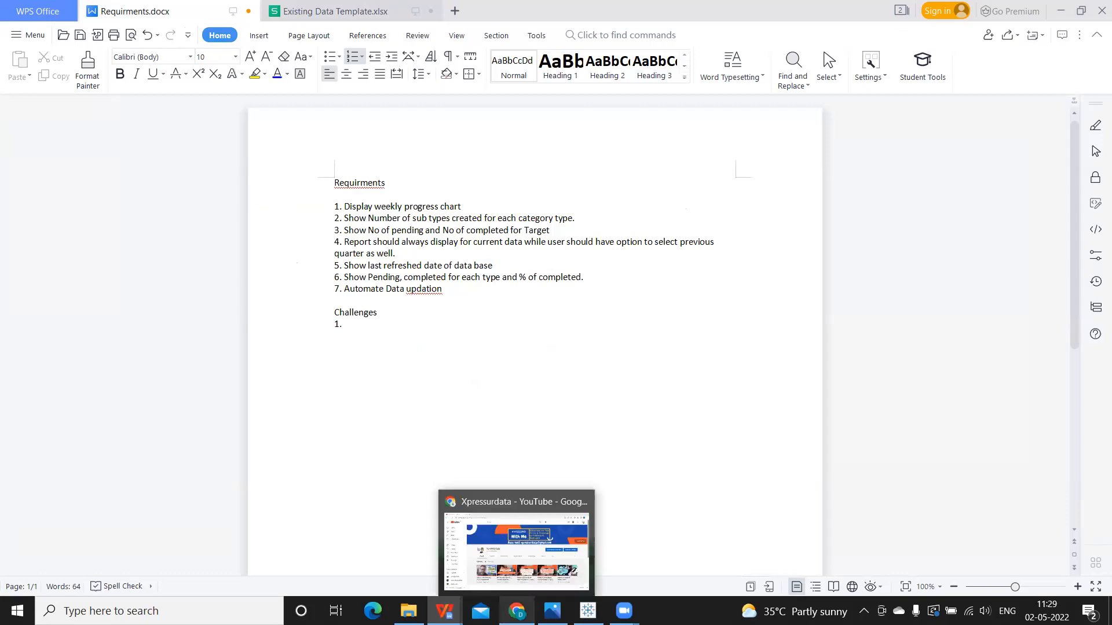
mouse_move(445, 611)
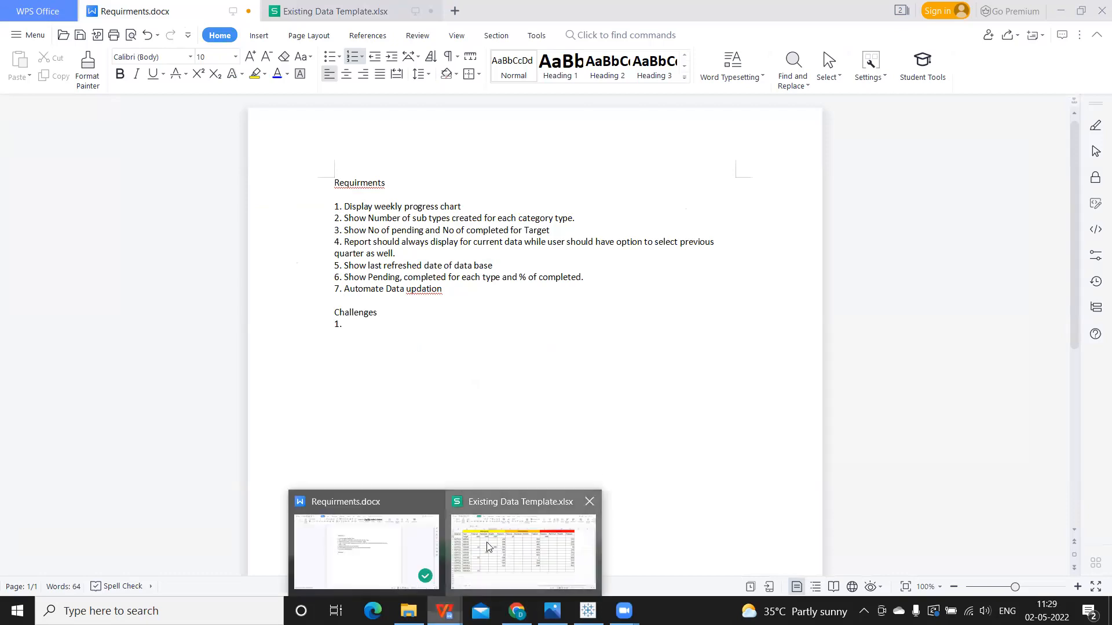
left_click(523, 538)
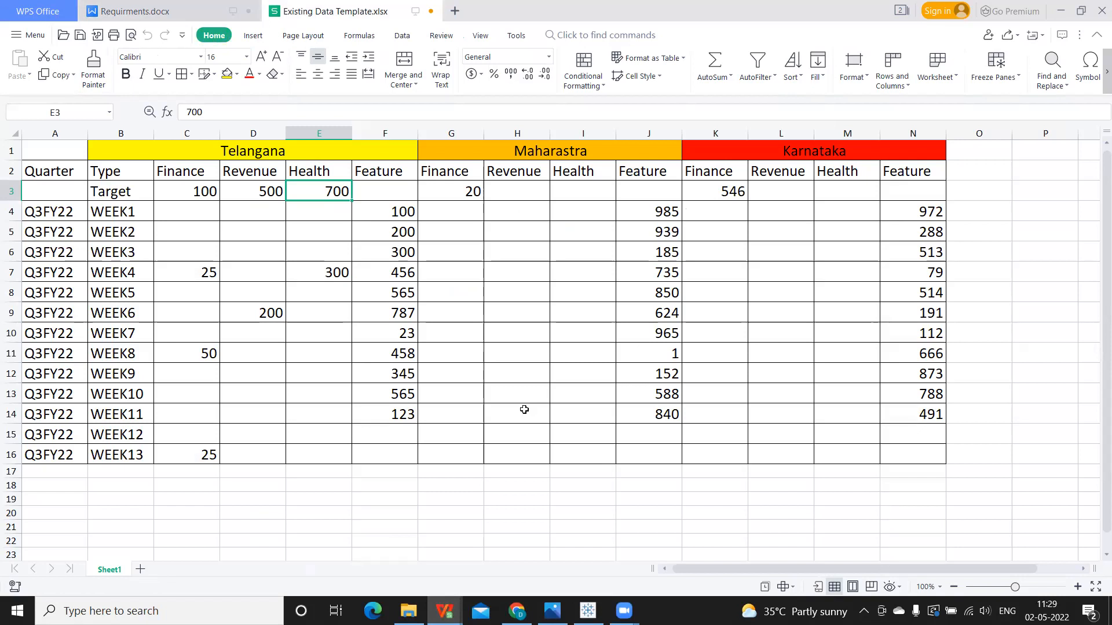
key("alt+Tab")
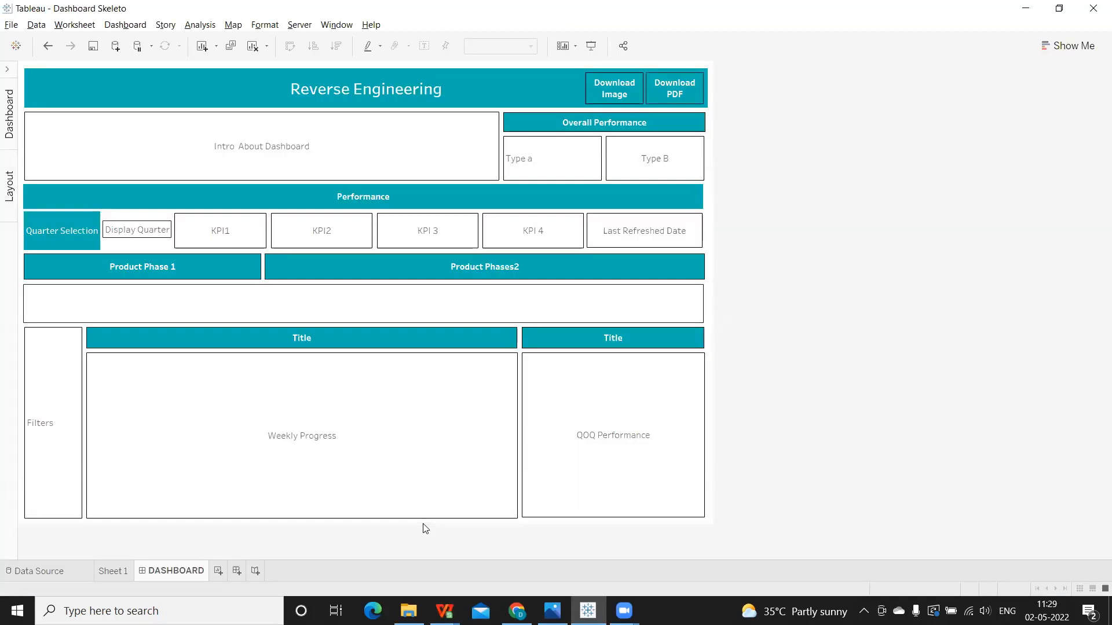
Step: Write "Create a Data source which is readable by Tableau" as the first challenge in Requirments.docx and "Automate that" as the second
mouse_move(444, 610)
left_click(384, 545)
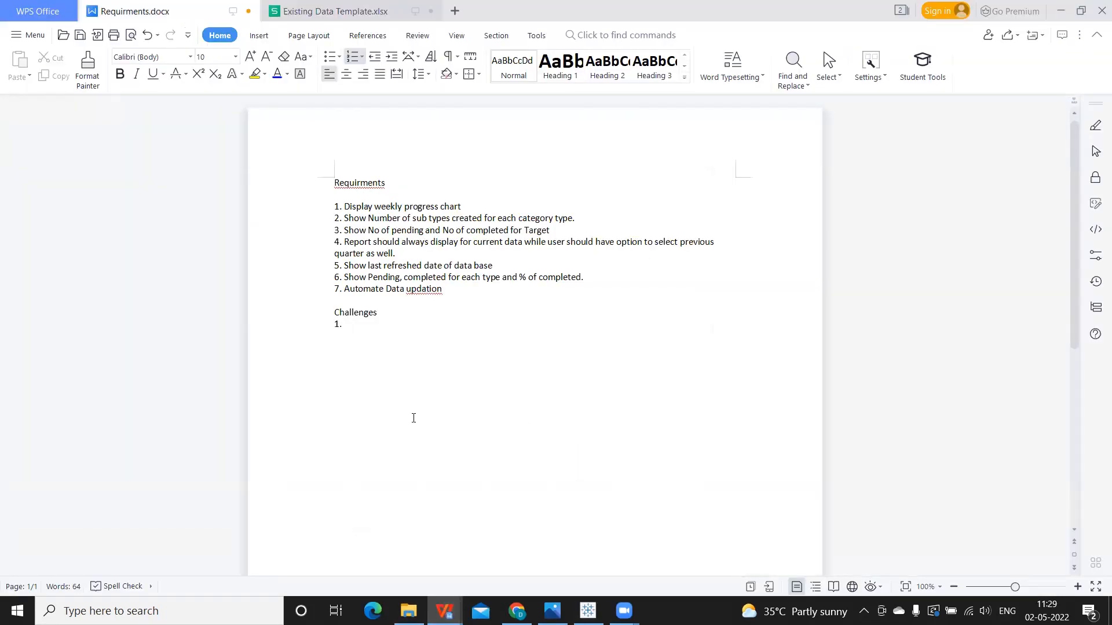
type("Create a Data source in")
key("BackSpace")
type("which is readable")
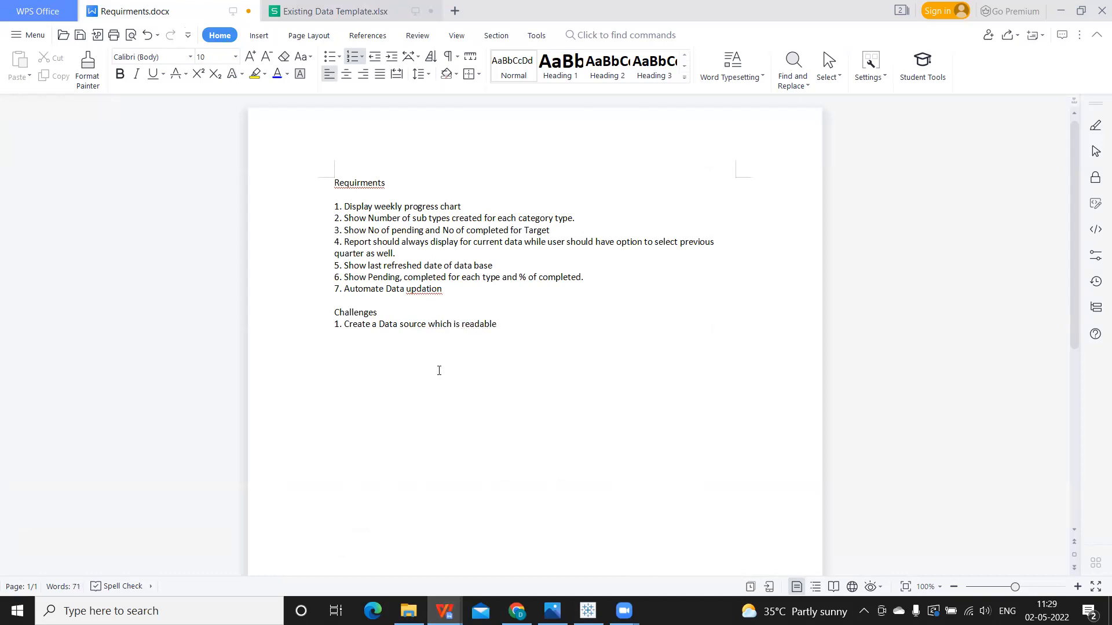
type(" by Tablea")
type("u")
key("Return")
type("Automate that")
Step: Switch back to Existing Data Template.xlsx and examine the merged state headers and the Finance, Revenue, Health and Feature headings under Telangana
key("alt+Tab")
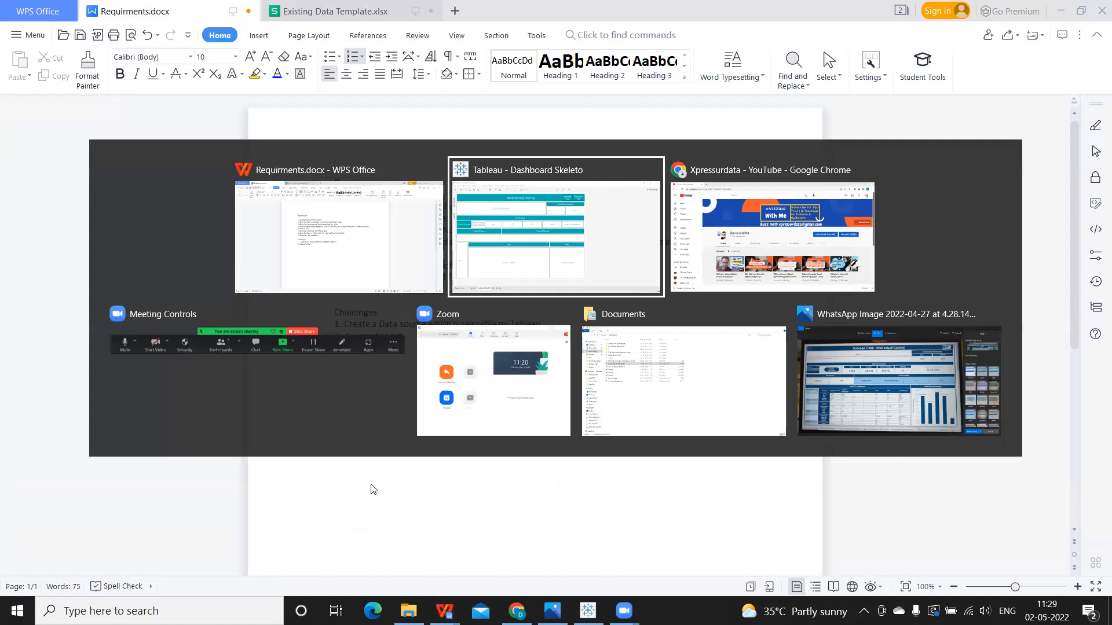
left_click(444, 611)
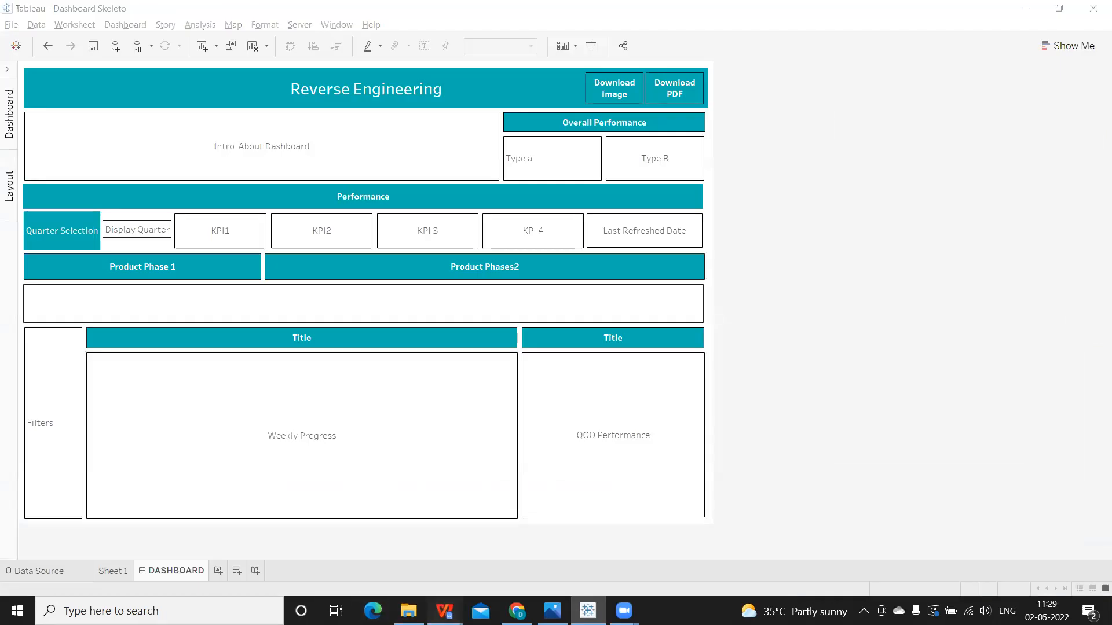
left_click(489, 565)
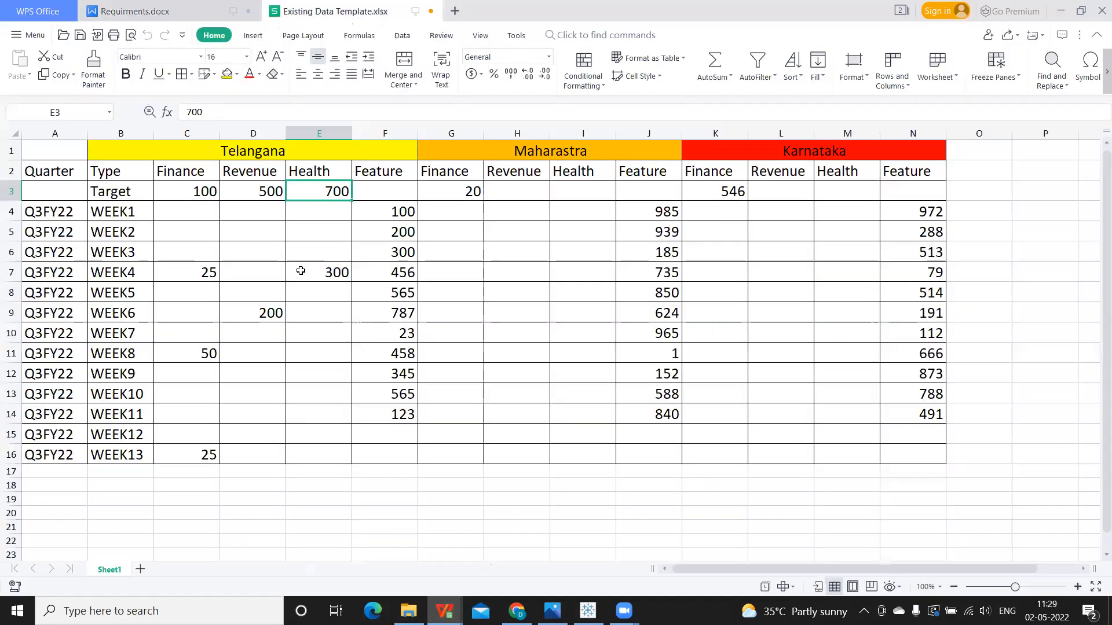
left_click(282, 153)
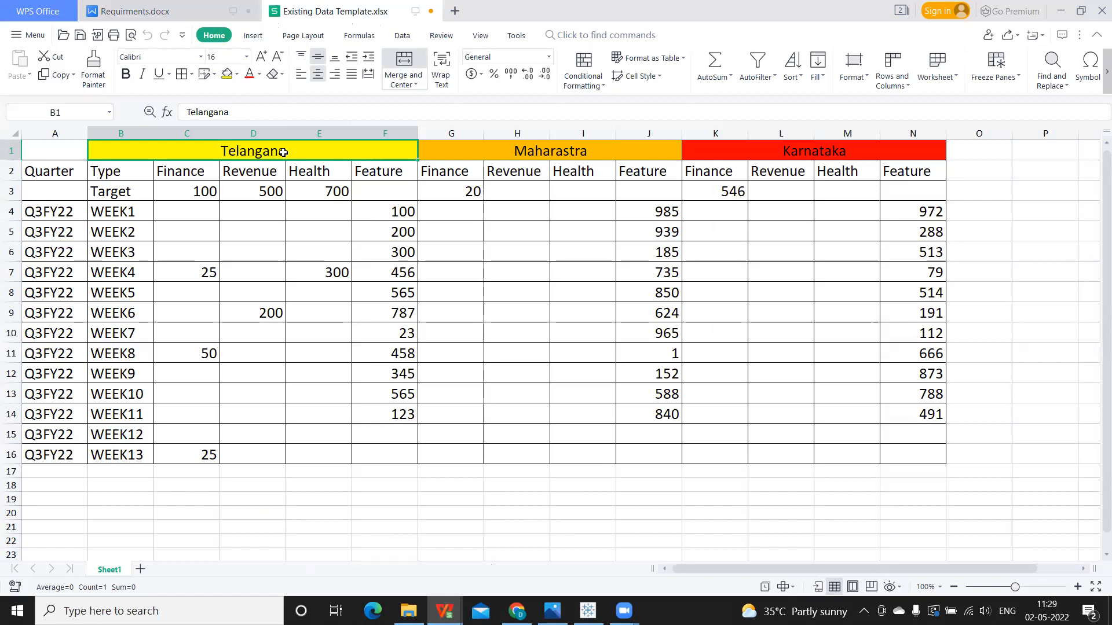
left_click(446, 151)
left_click(724, 156)
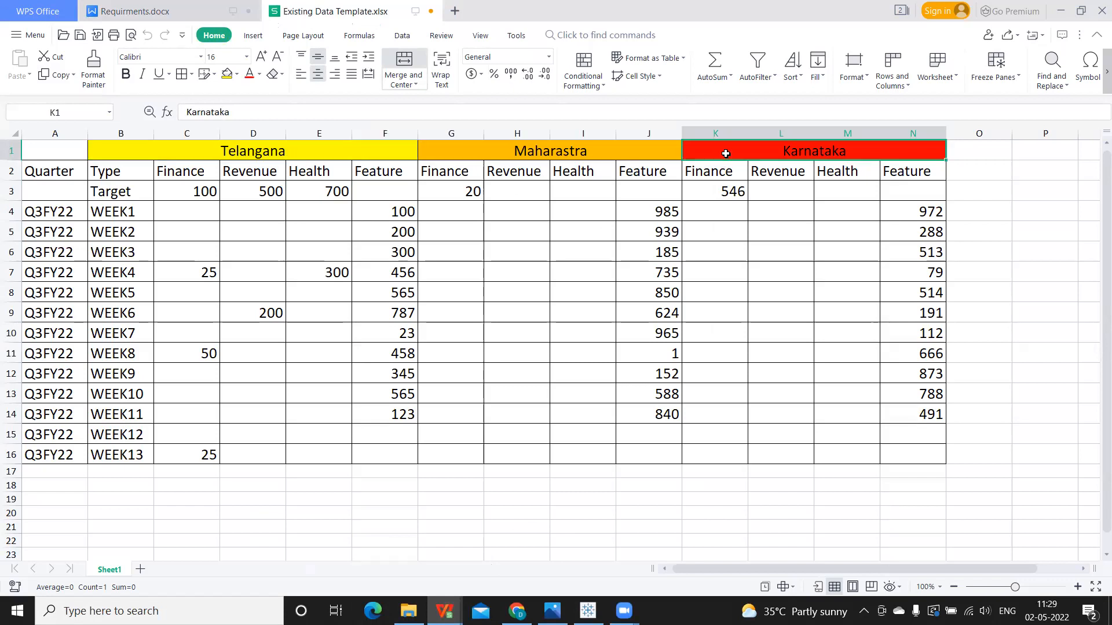
left_click(969, 134)
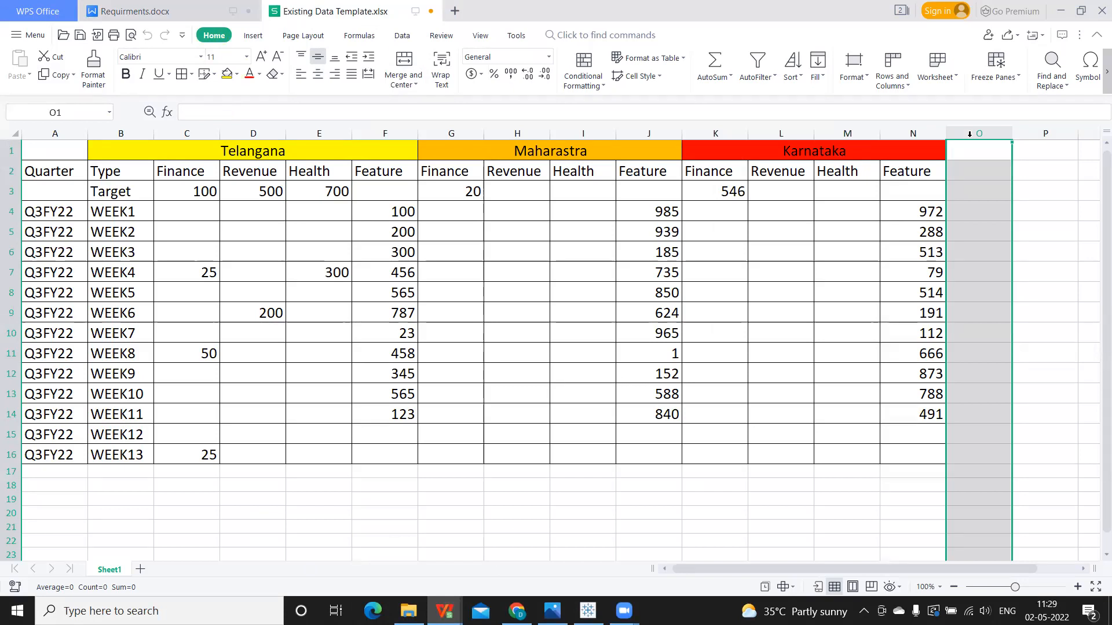
left_click_drag(287, 151, 840, 153)
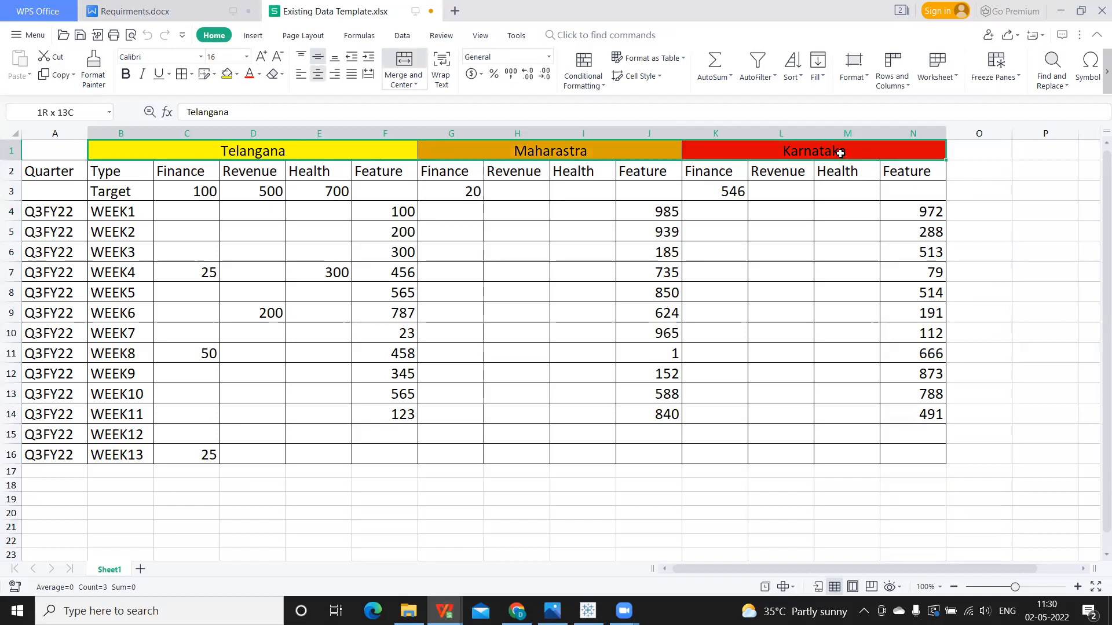
left_click(324, 149)
left_click_drag(181, 172, 368, 173)
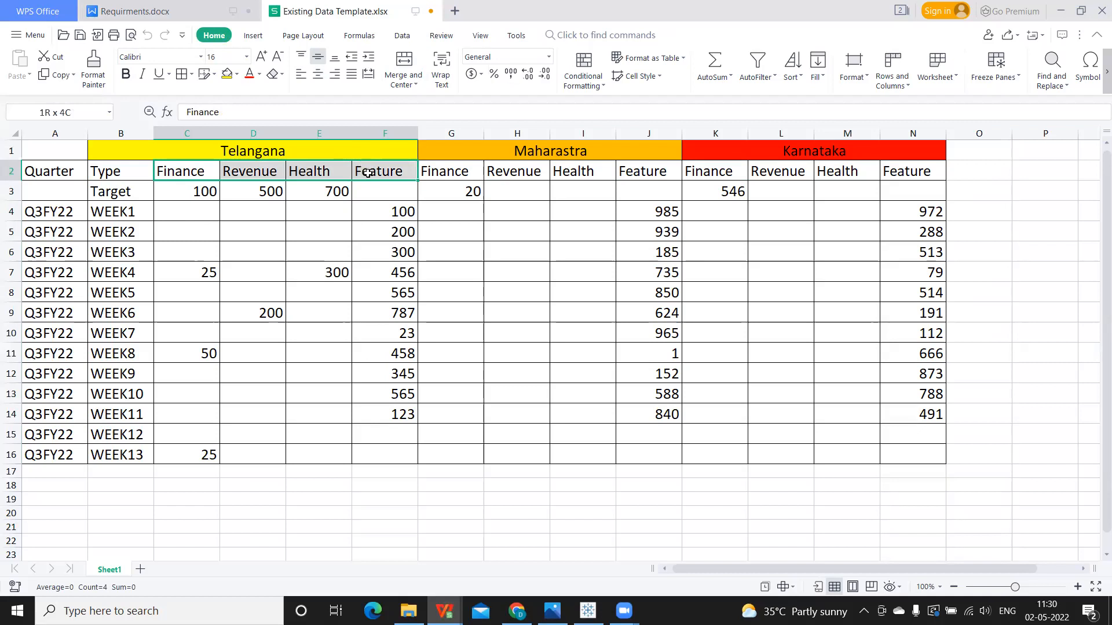
Step: Examine how the Finance, Revenue, Health and Feature columns are grouped beneath the Telangana and Maharastra state headers
left_click(163, 173)
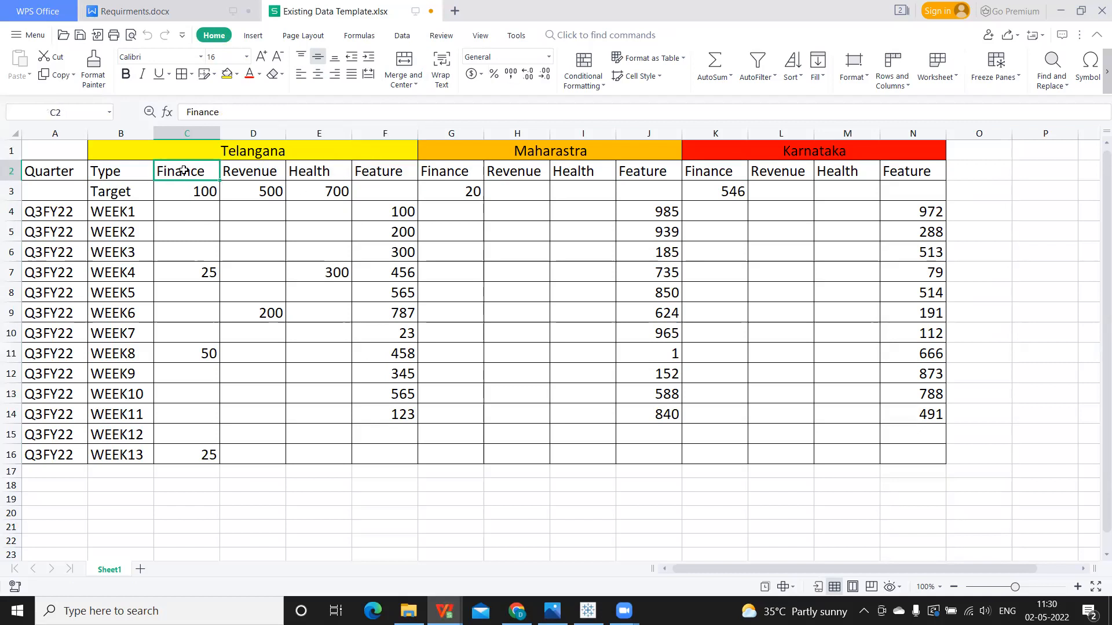
left_click(229, 171)
left_click(303, 174)
left_click(367, 172)
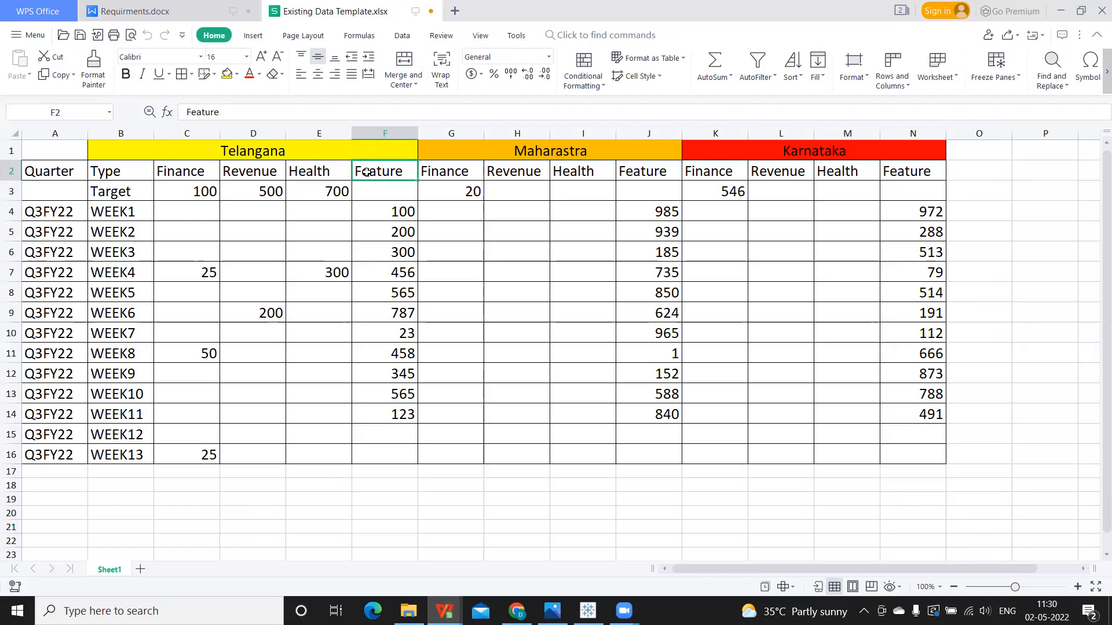
left_click_drag(181, 172, 359, 173)
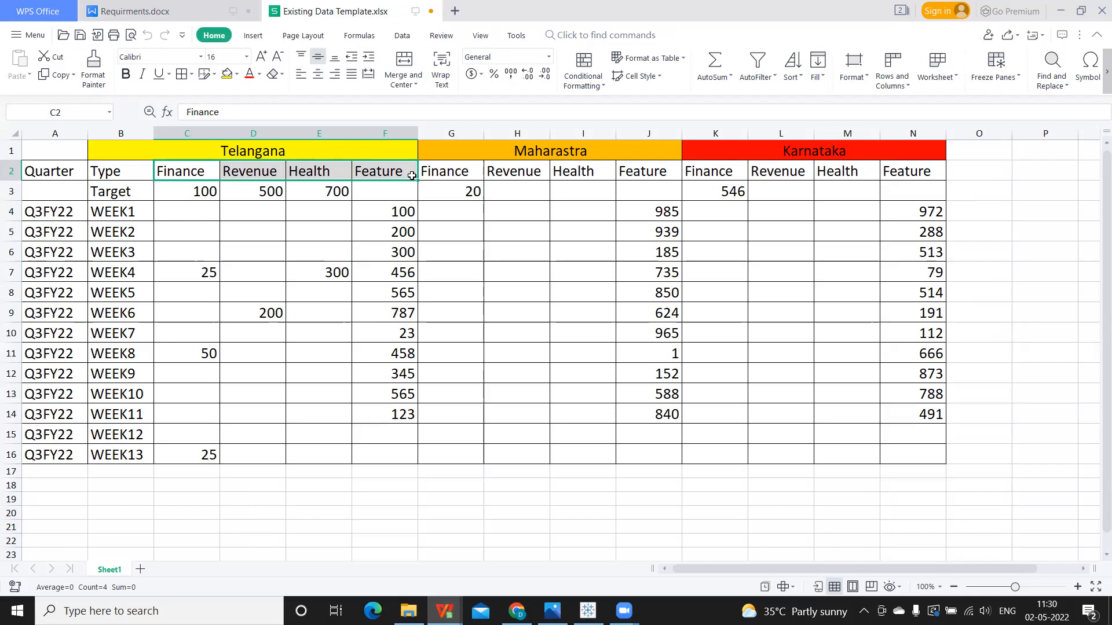
left_click(272, 145)
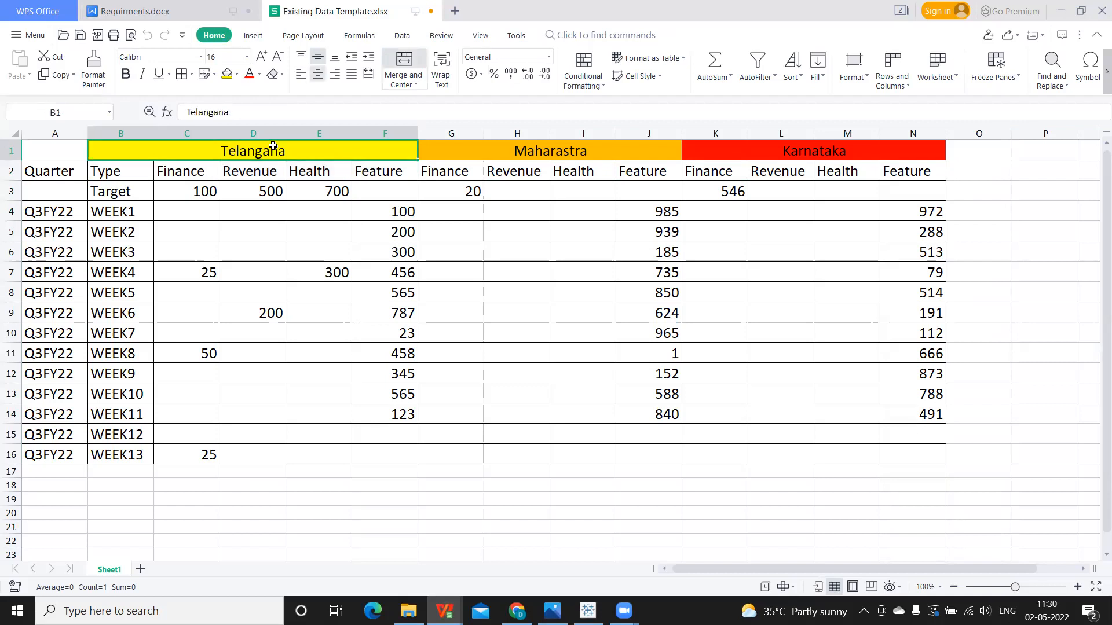
left_click(476, 151)
left_click(288, 171)
left_click_drag(175, 171, 377, 176)
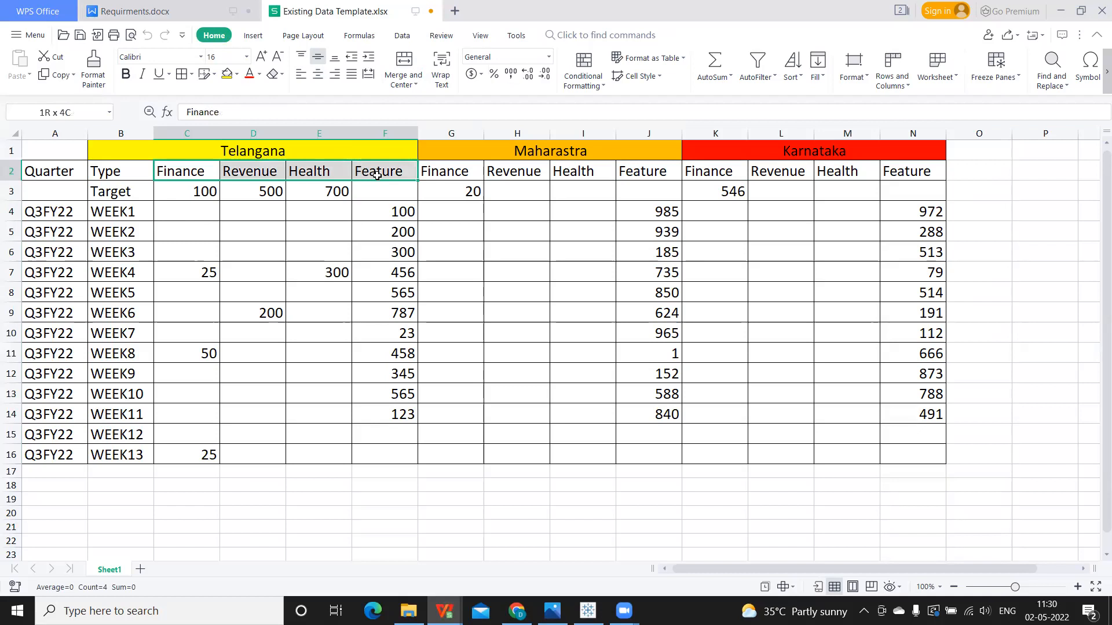
Step: Examine Telangana's Finance target in C3 against the weekly Finance entries from WEEK1 to WEEK13
left_click(179, 178)
left_click(184, 196)
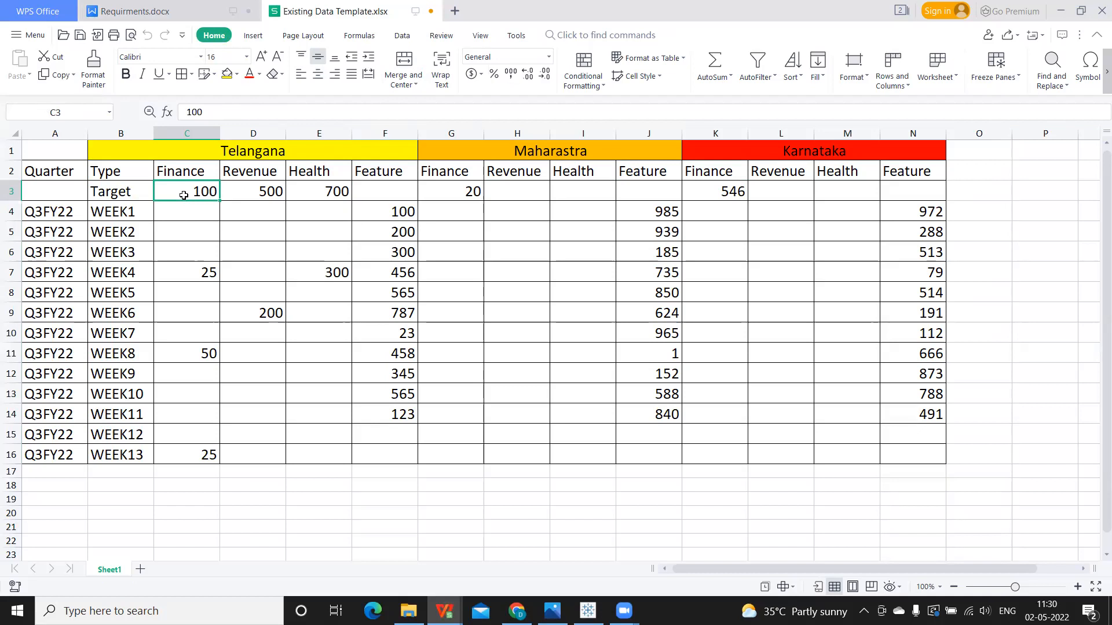
left_click(237, 154)
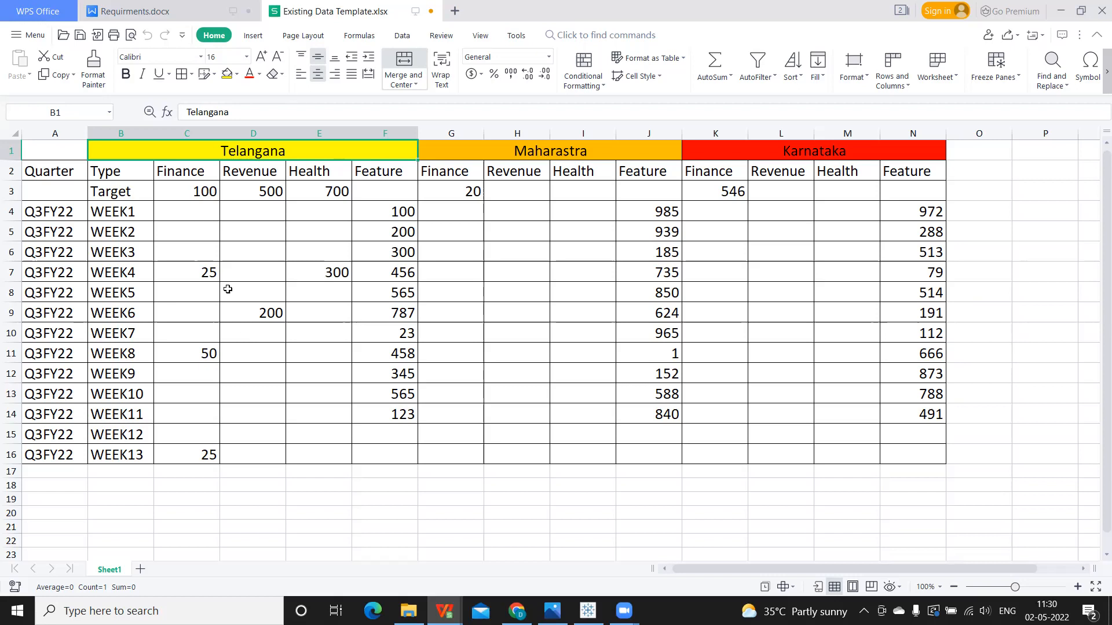
left_click(193, 196)
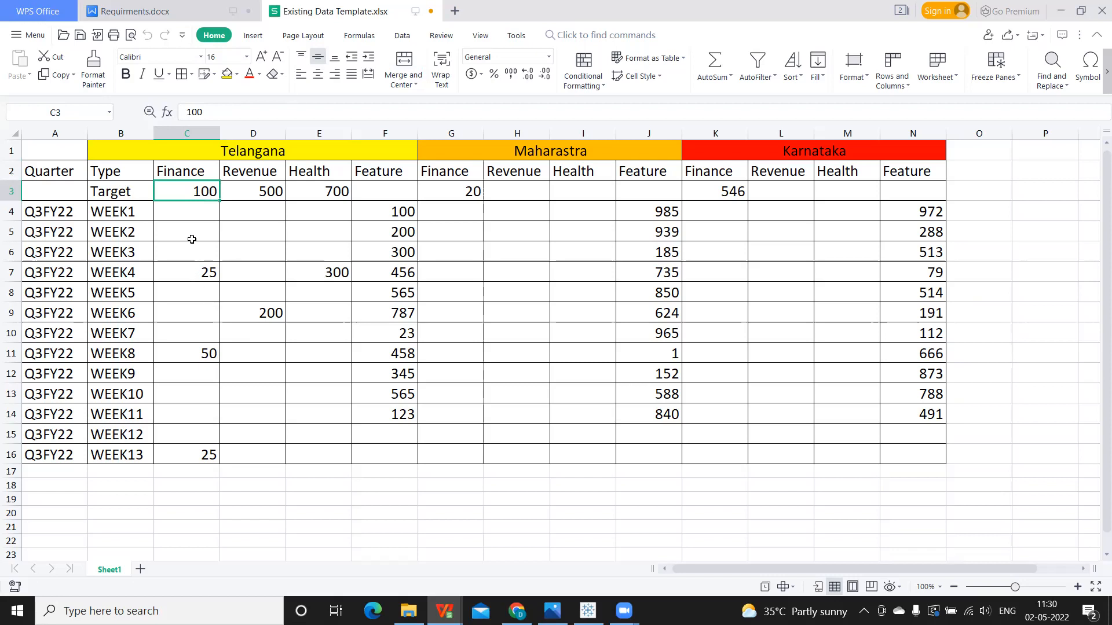
left_click_drag(192, 212, 186, 458)
left_click(198, 172)
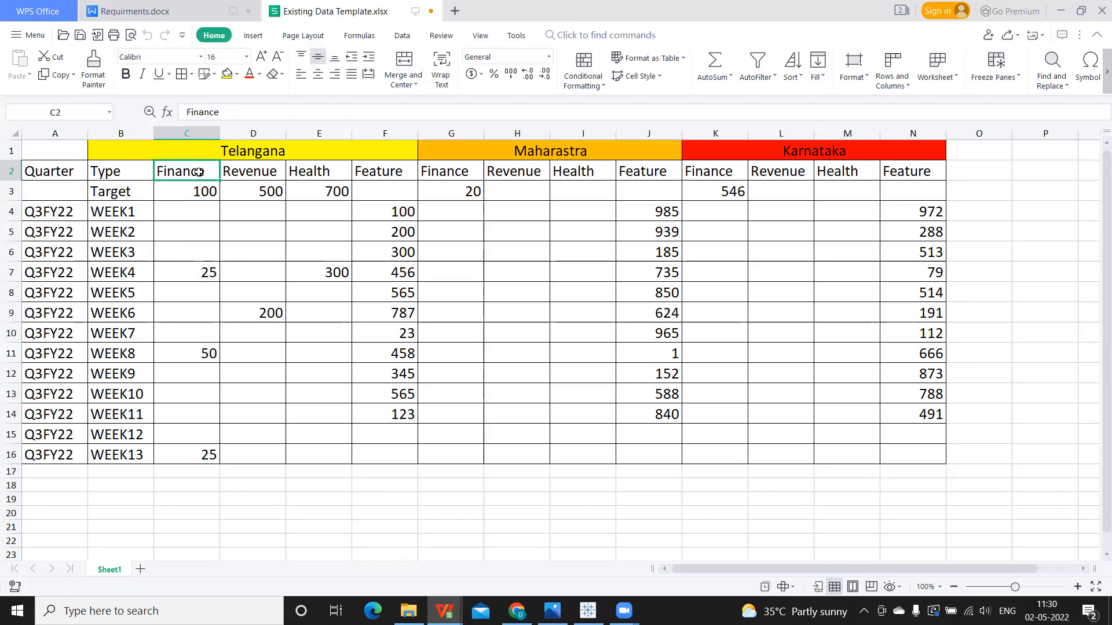
left_click(196, 194)
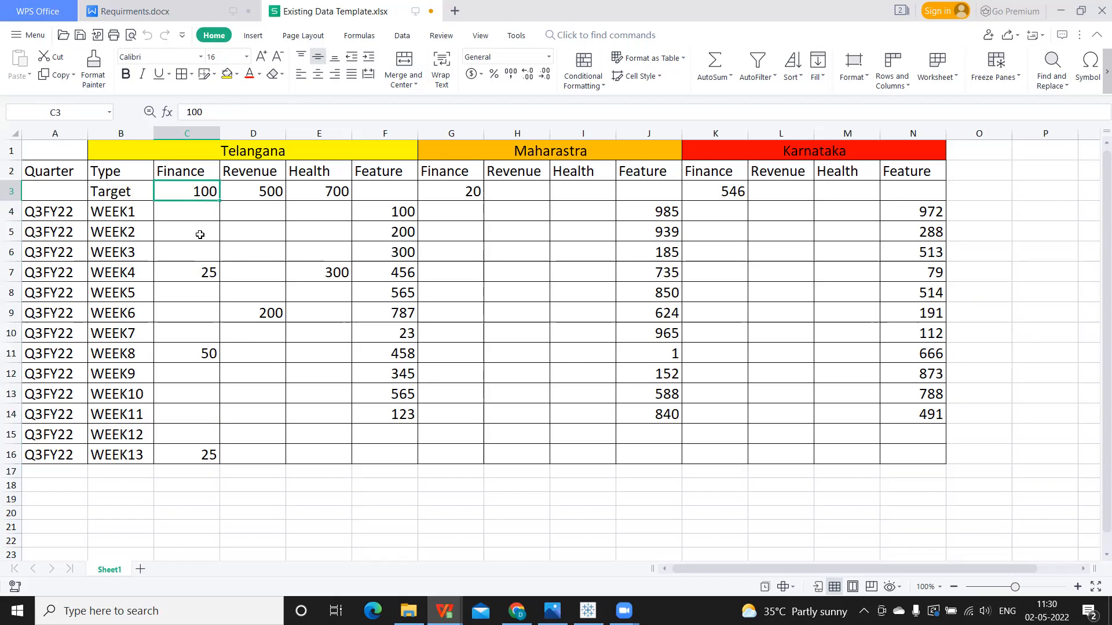
left_click_drag(201, 208, 202, 251)
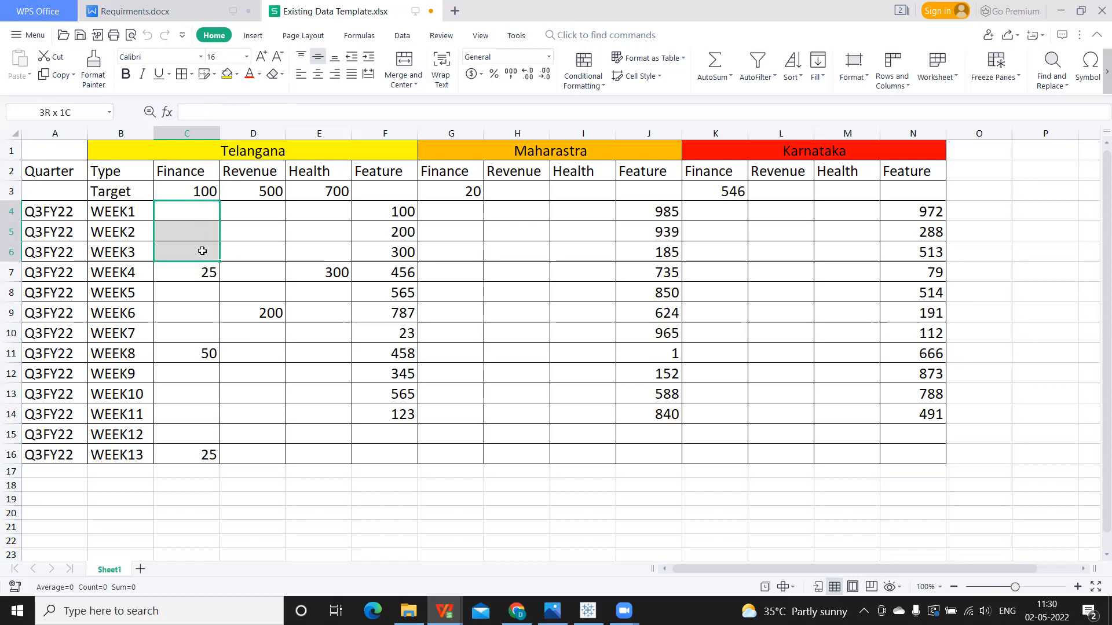
left_click(209, 272)
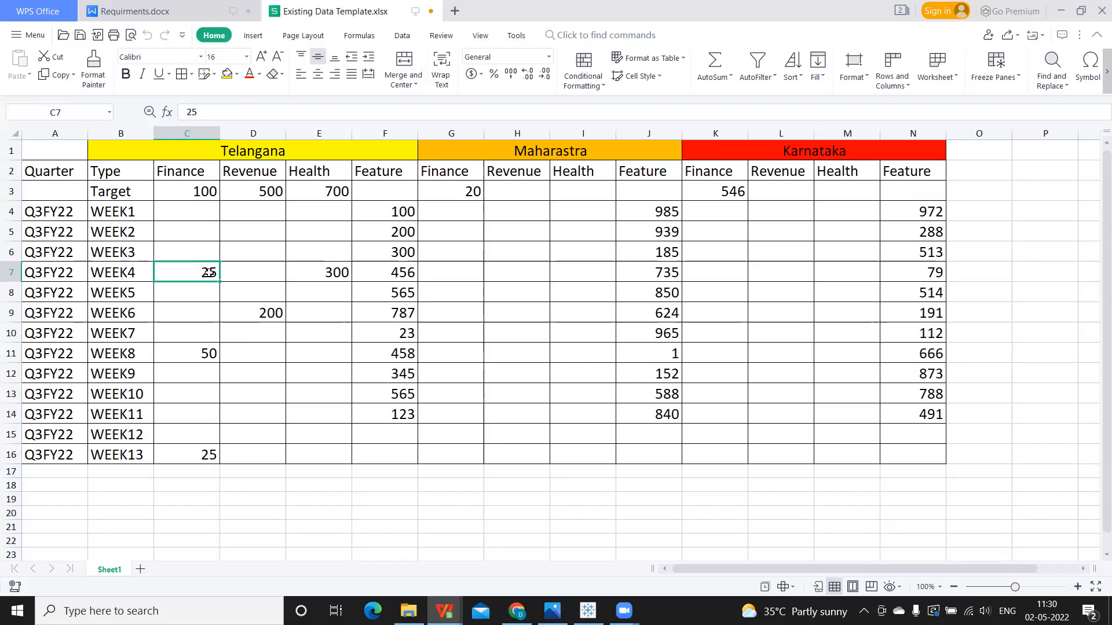
left_click(209, 358)
left_click(207, 459)
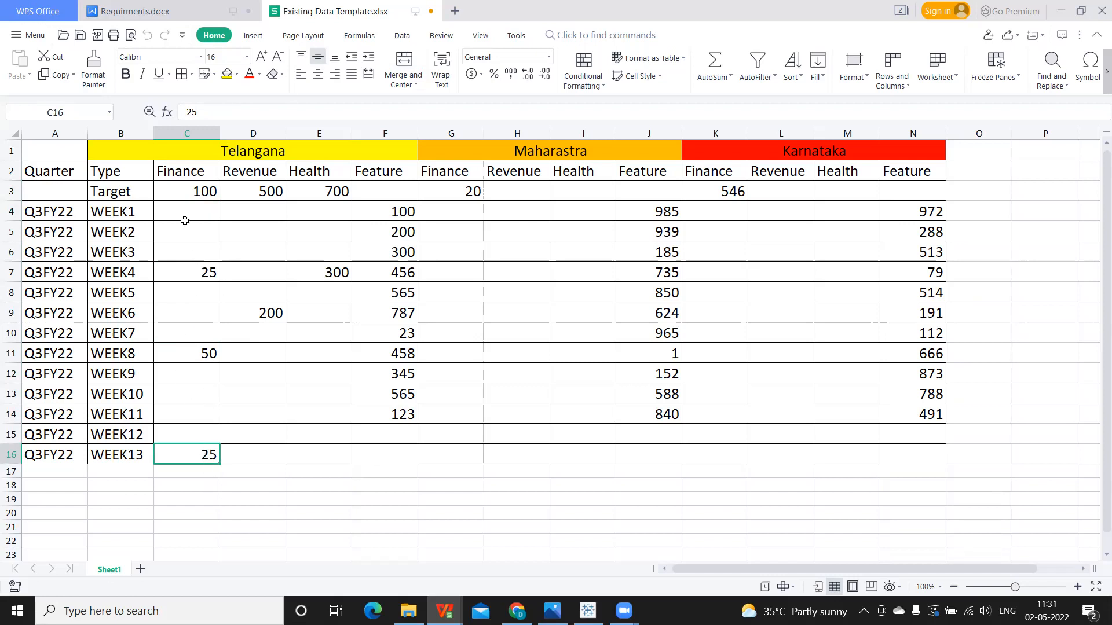
left_click_drag(192, 188, 202, 480)
left_click(202, 480)
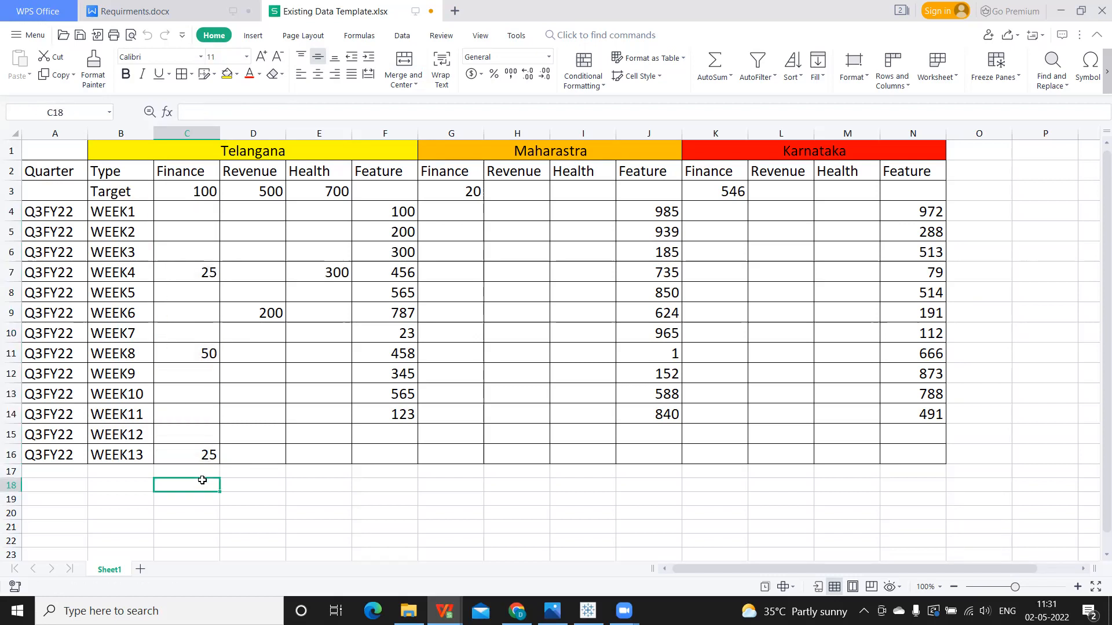
left_click(201, 473)
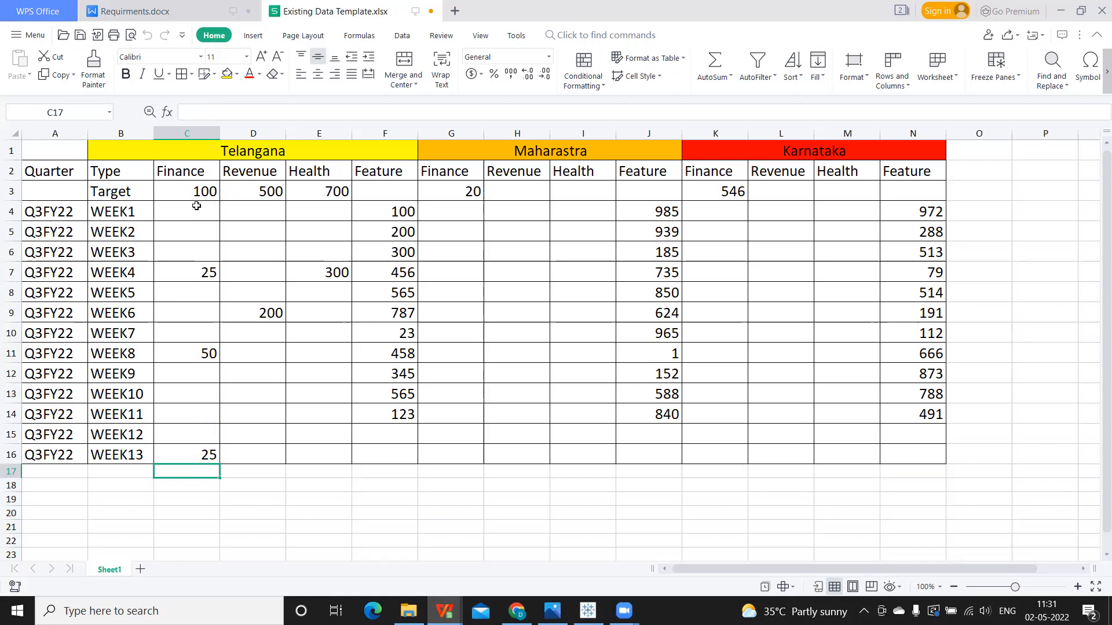
Step: Enter the label "Pending" in B17 and its formula description "Target - Completd" in C17, below the Telangana data
left_click(131, 476)
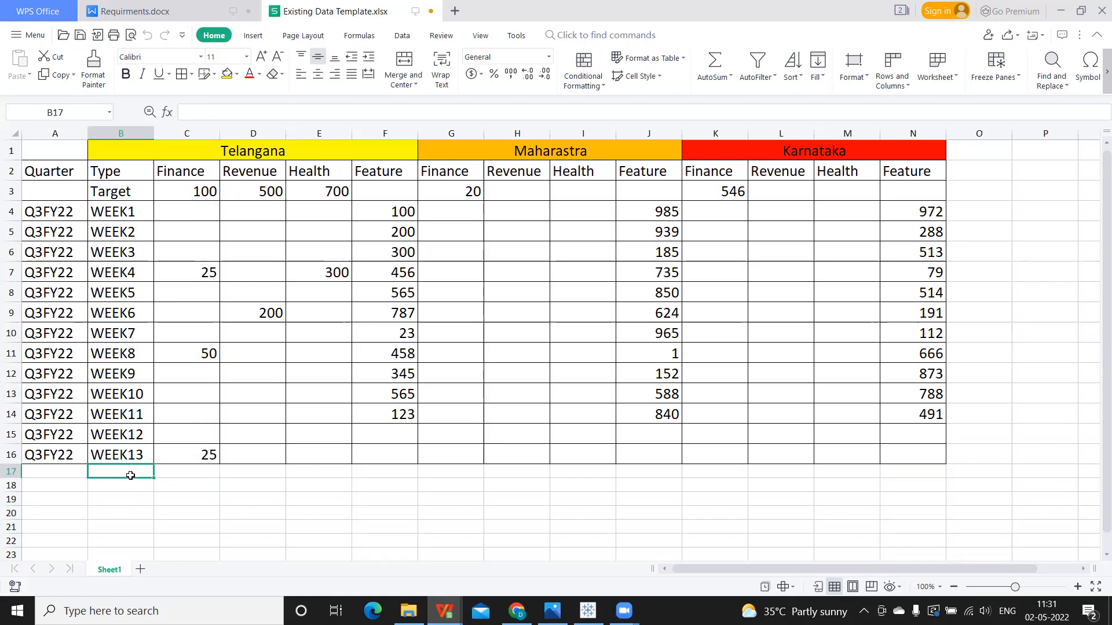
type("Pending")
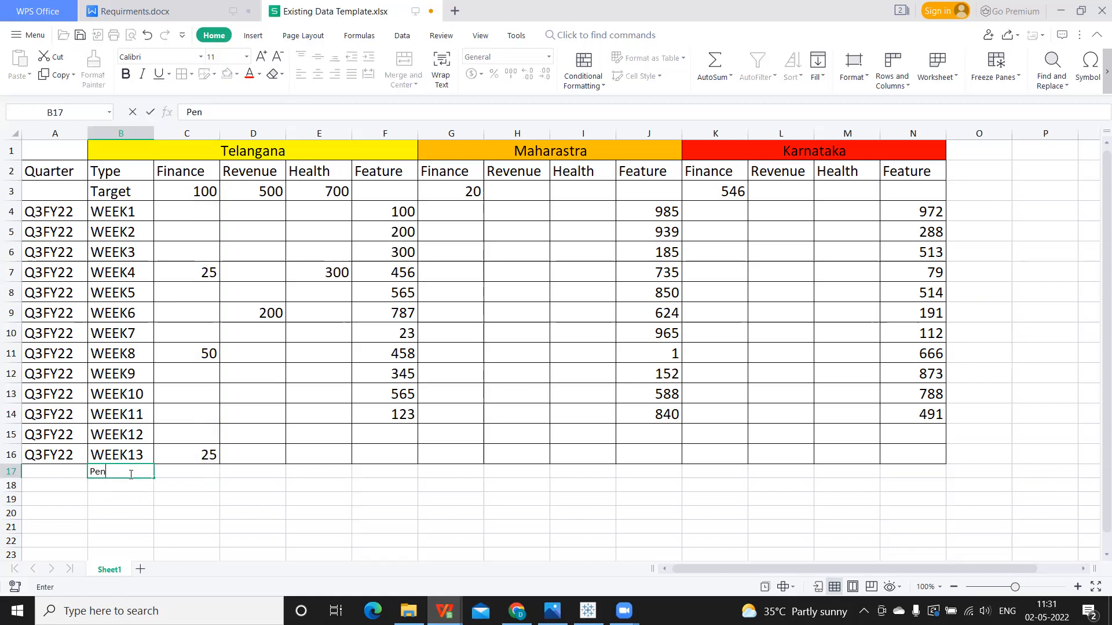
left_click(172, 471)
type("train")
key("BackSpace")
key("BackSpace")
key("BackSpace")
key("BackSpace")
key("BackSpace")
type("Tar")
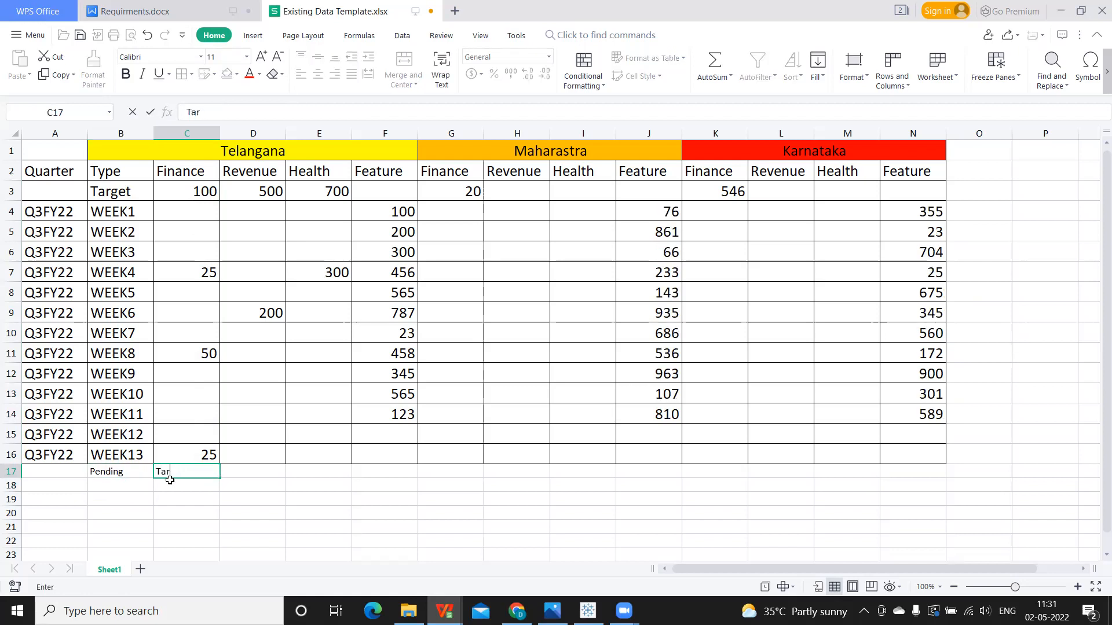
type("get - Completd")
key("Return")
Step: Write the Finance pending example "100-100" in C18 and its result 0 in C19
type("100-100")
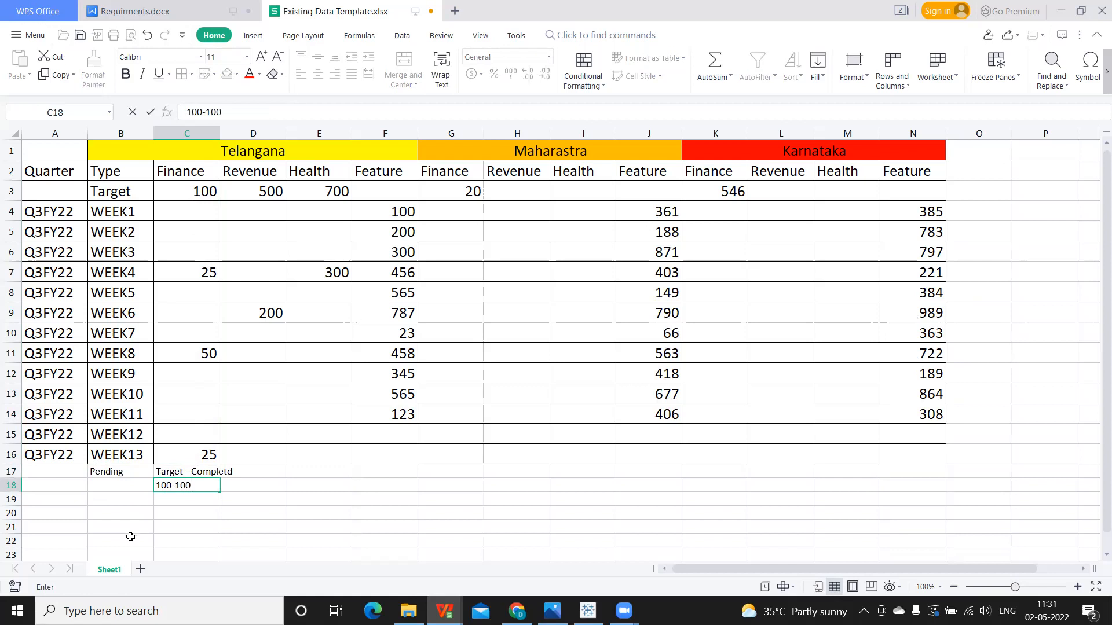
key("Return")
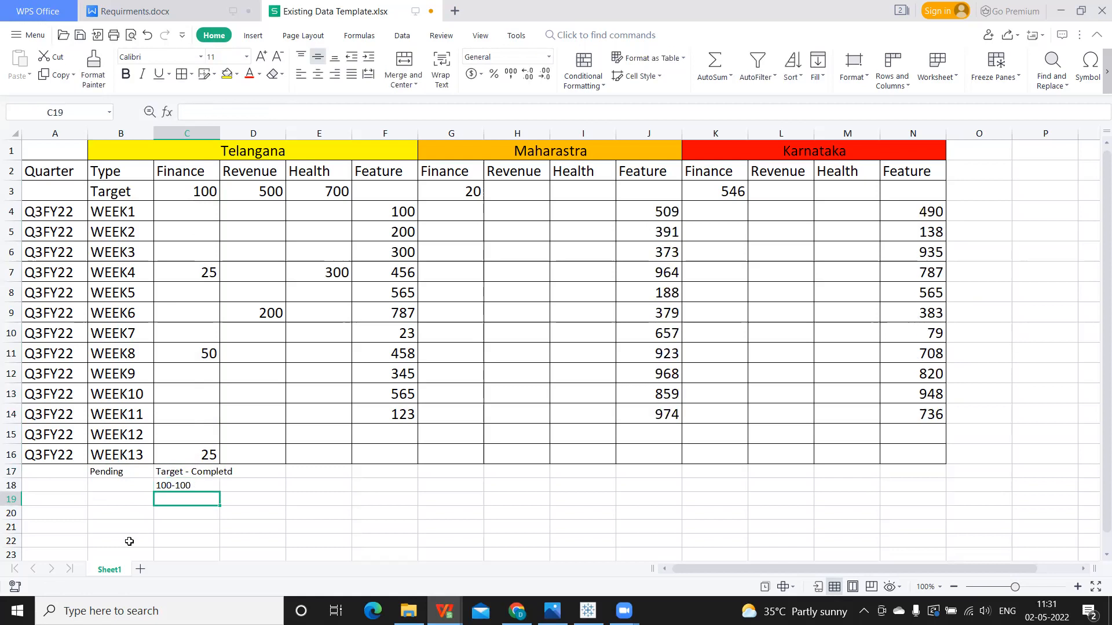
type("0")
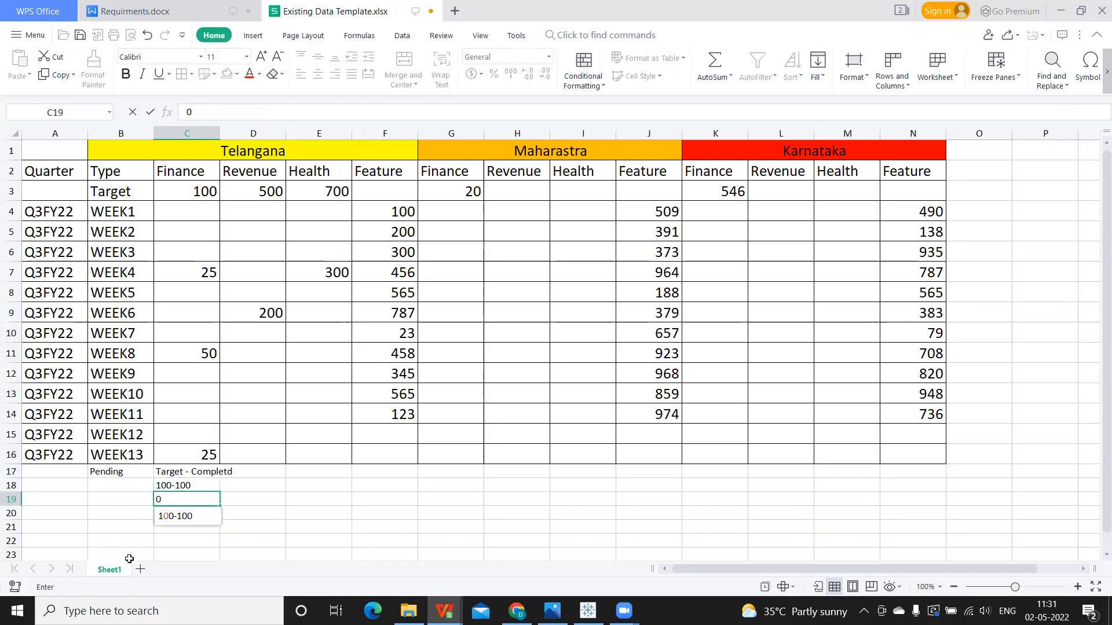
left_click(277, 484)
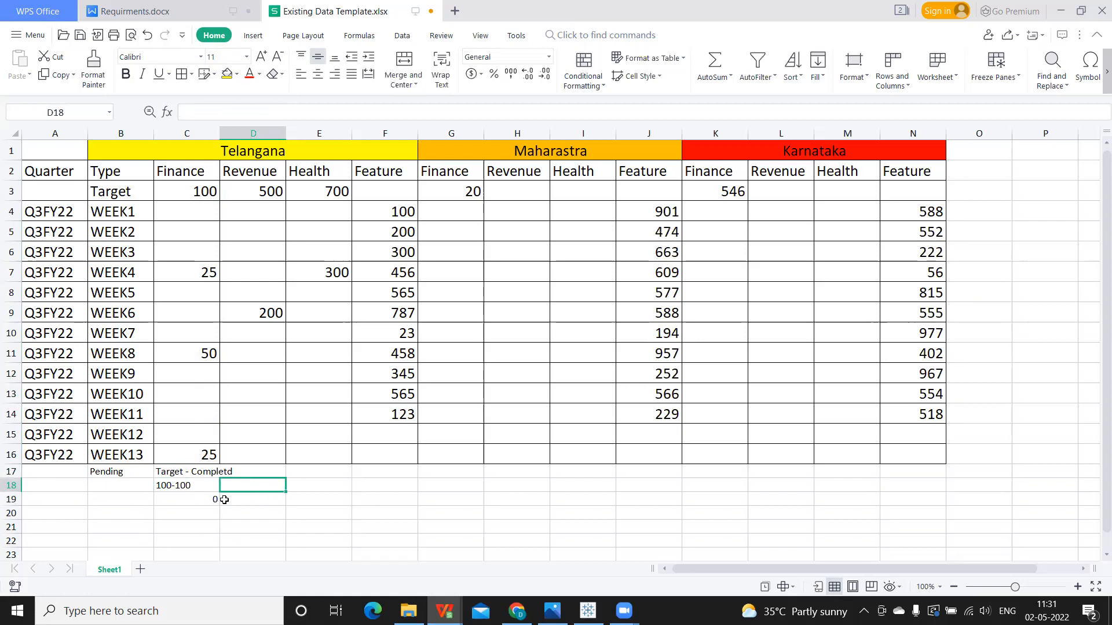
Step: Work out Telangana's pending Revenue and Health from their targets and weekly entries, entering 300 in D19 and 400 in E19
left_click(253, 173)
left_click(251, 195)
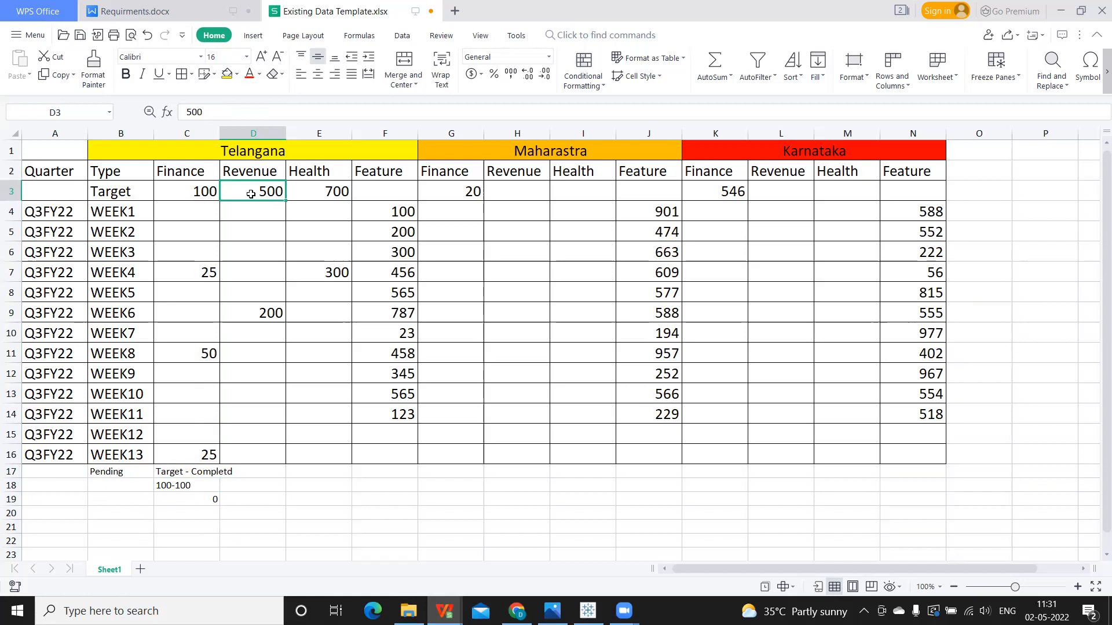
left_click(261, 314)
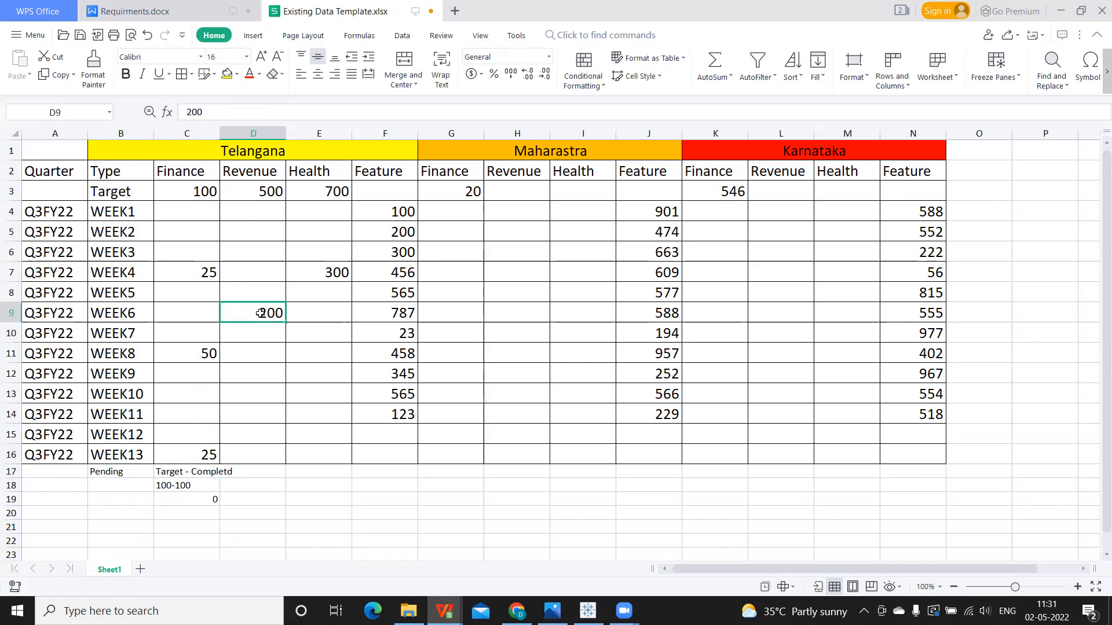
left_click(244, 489)
left_click(245, 502)
type("300")
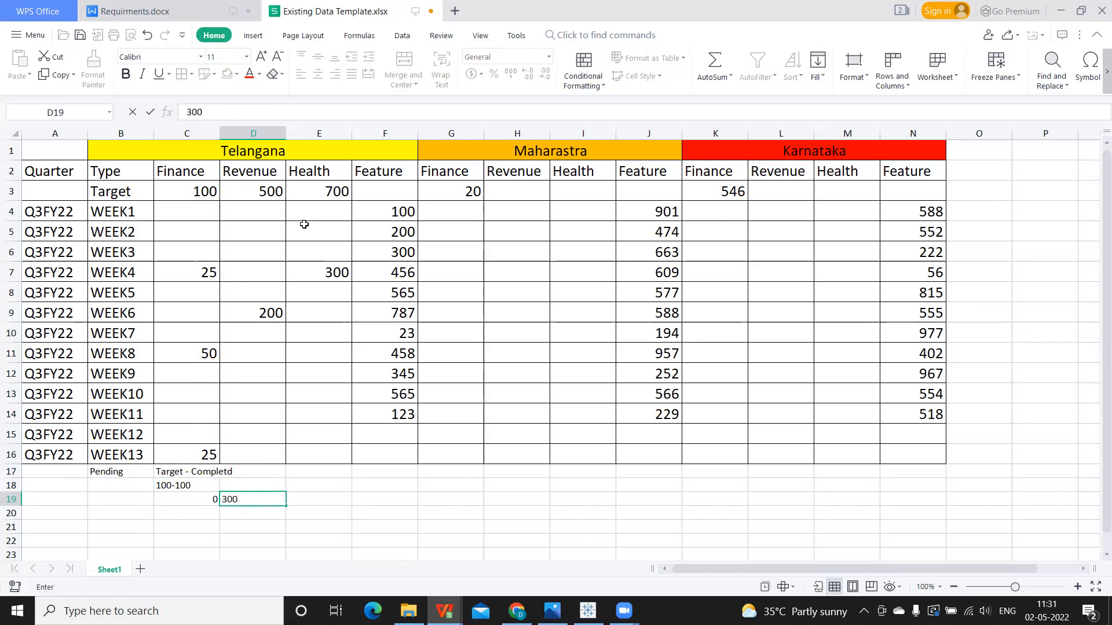
left_click(319, 192)
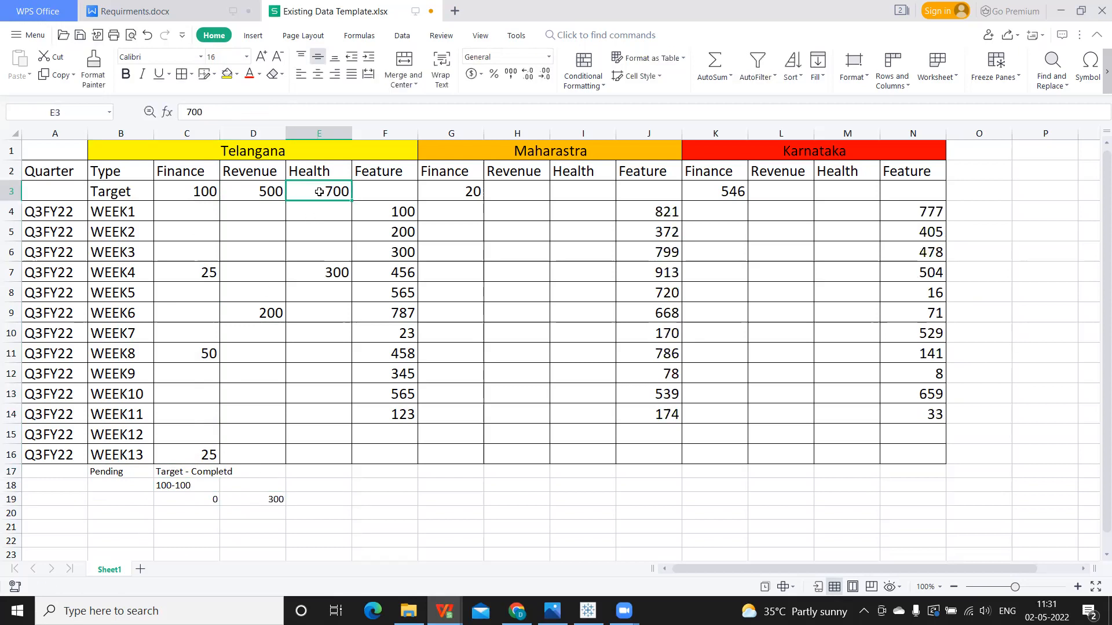
left_click(314, 281)
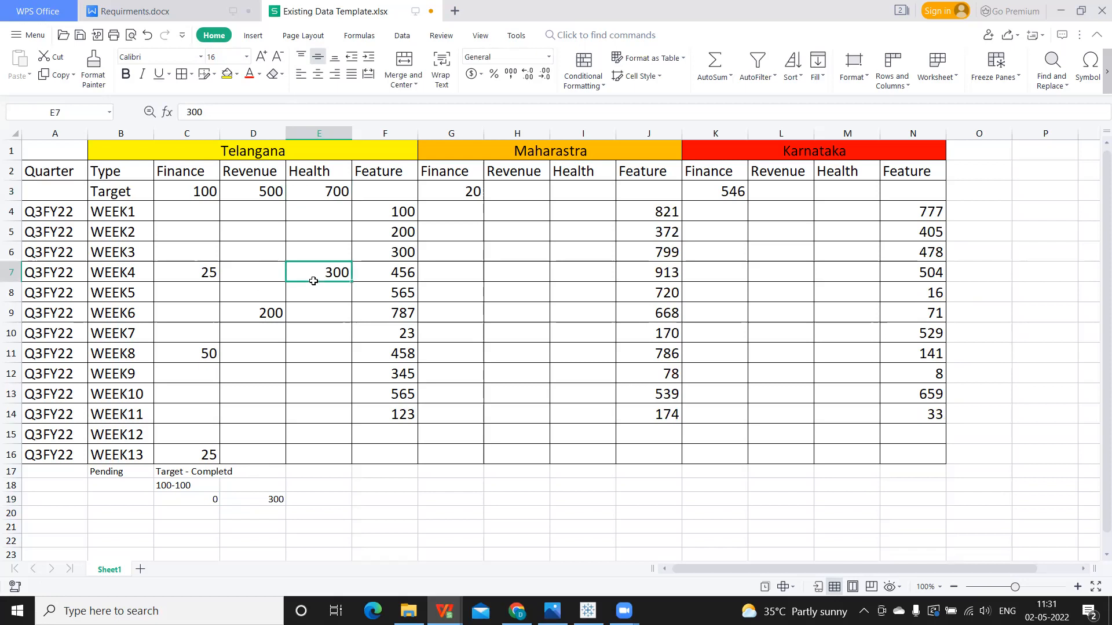
left_click(312, 498)
type("400")
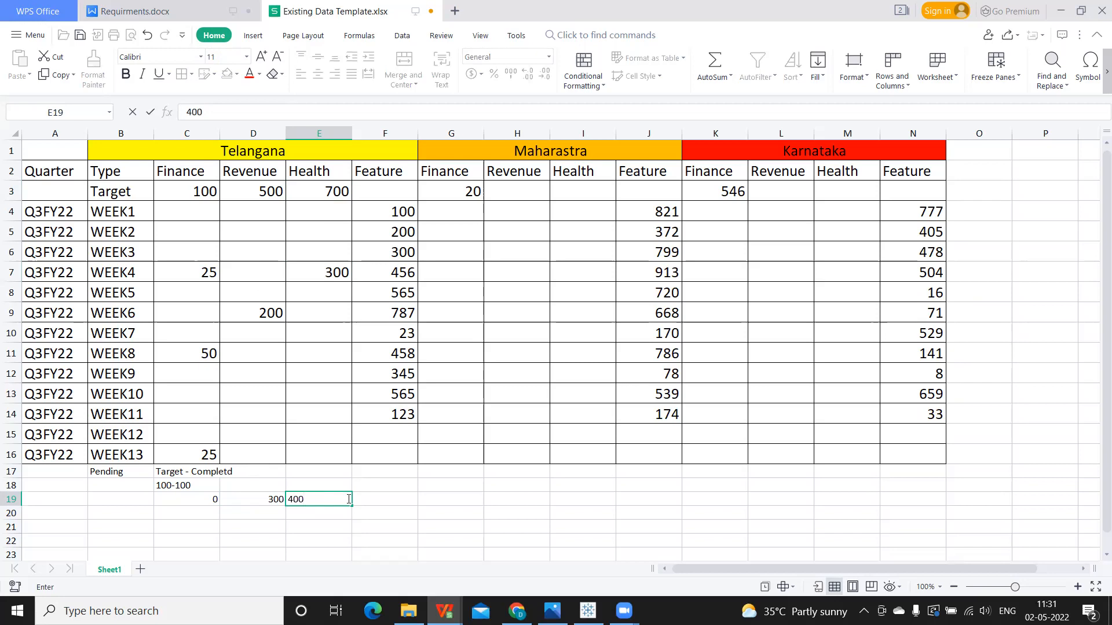
left_click(162, 486)
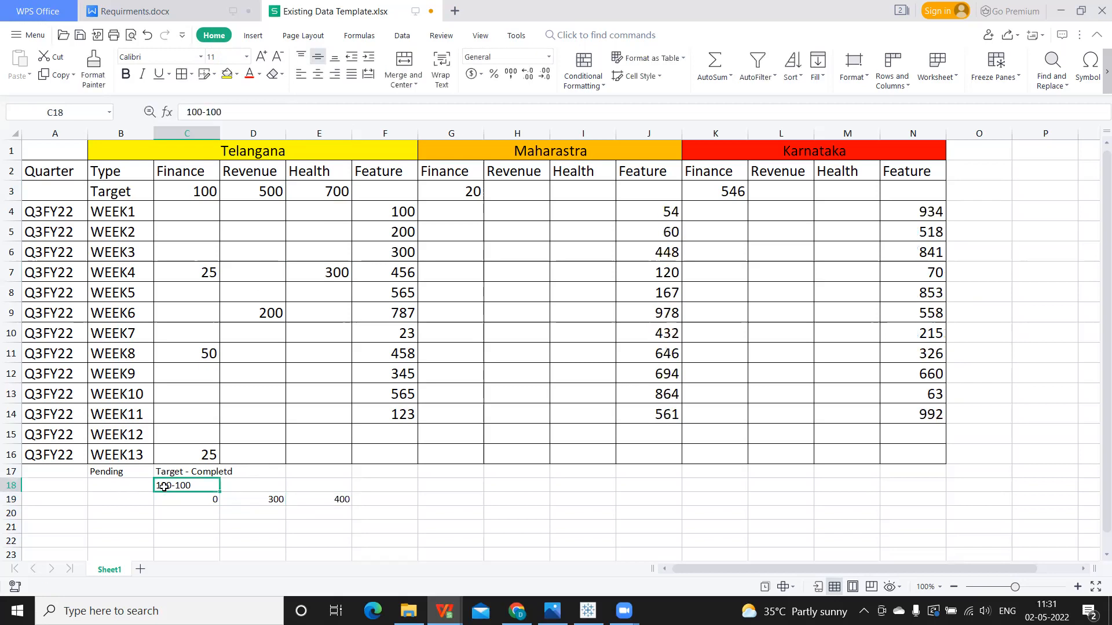
Step: Enter the label "%completed" in B19, beside the Finance, Revenue and Health pending values
left_click(158, 525)
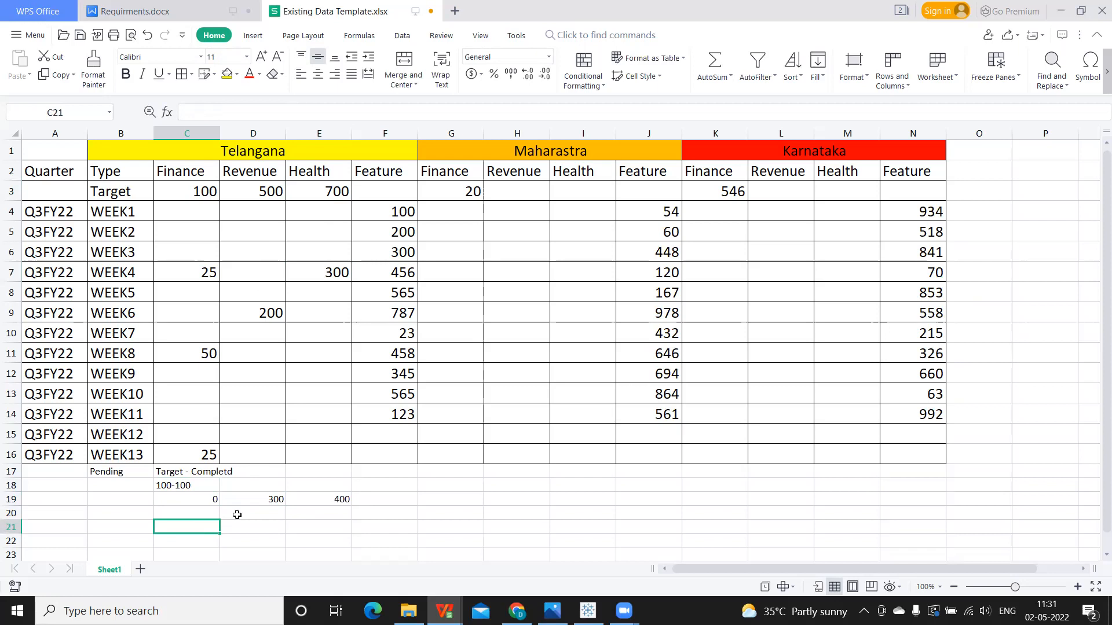
left_click(107, 504)
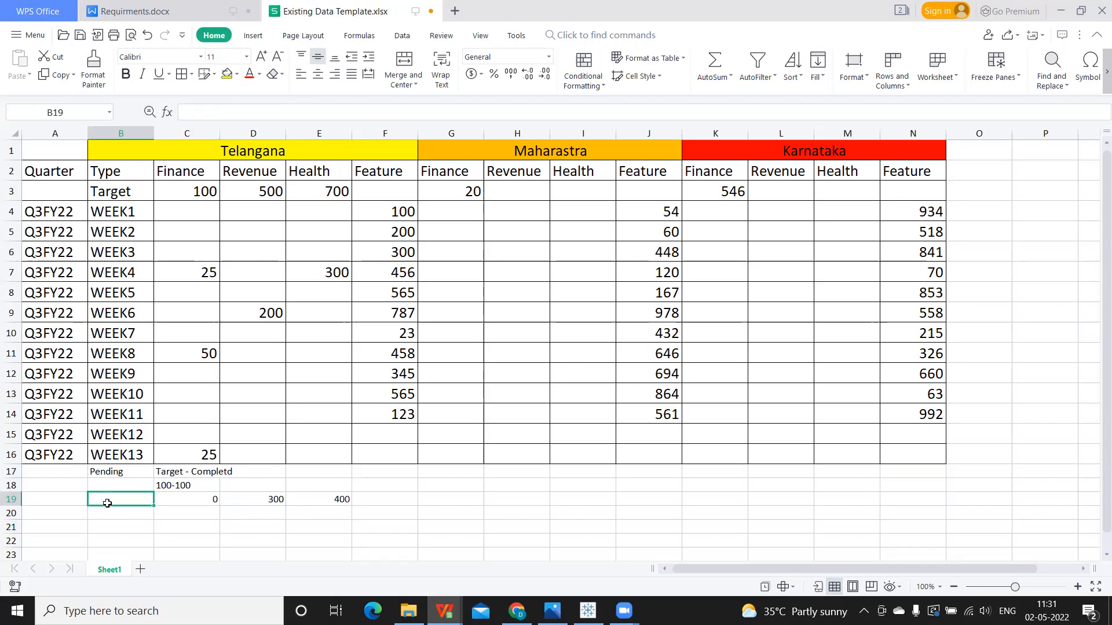
type("%c")
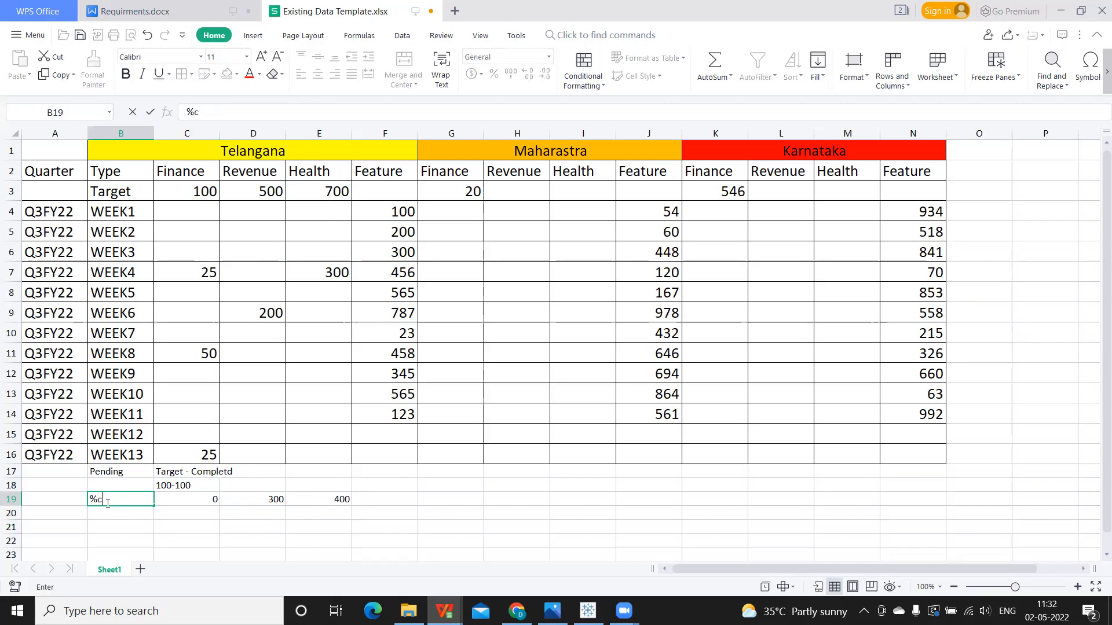
type("ompleted")
key("Return")
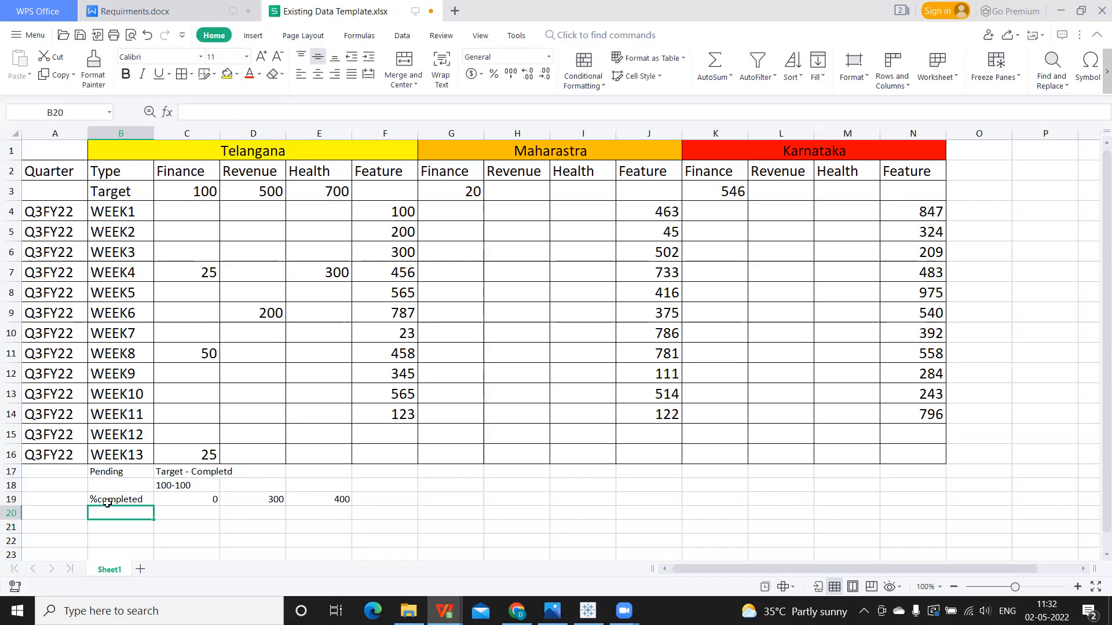
Step: Examine the layout of the template table, from the state headings and Quarter, Type and category columns to the weekly rows
left_click_drag(43, 167, 896, 463)
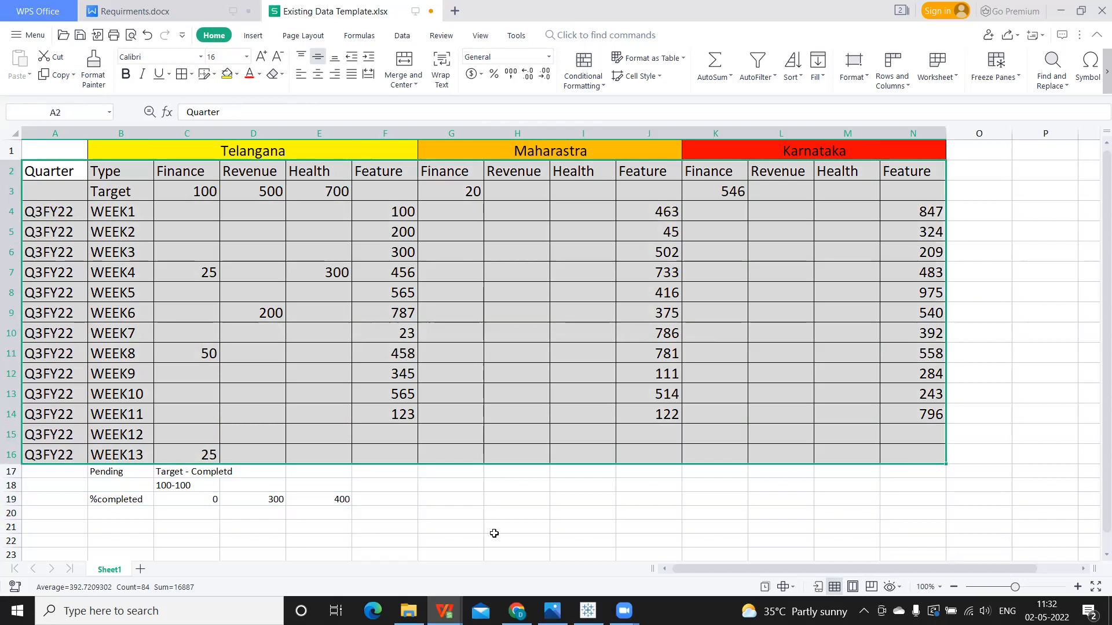
left_click(26, 461)
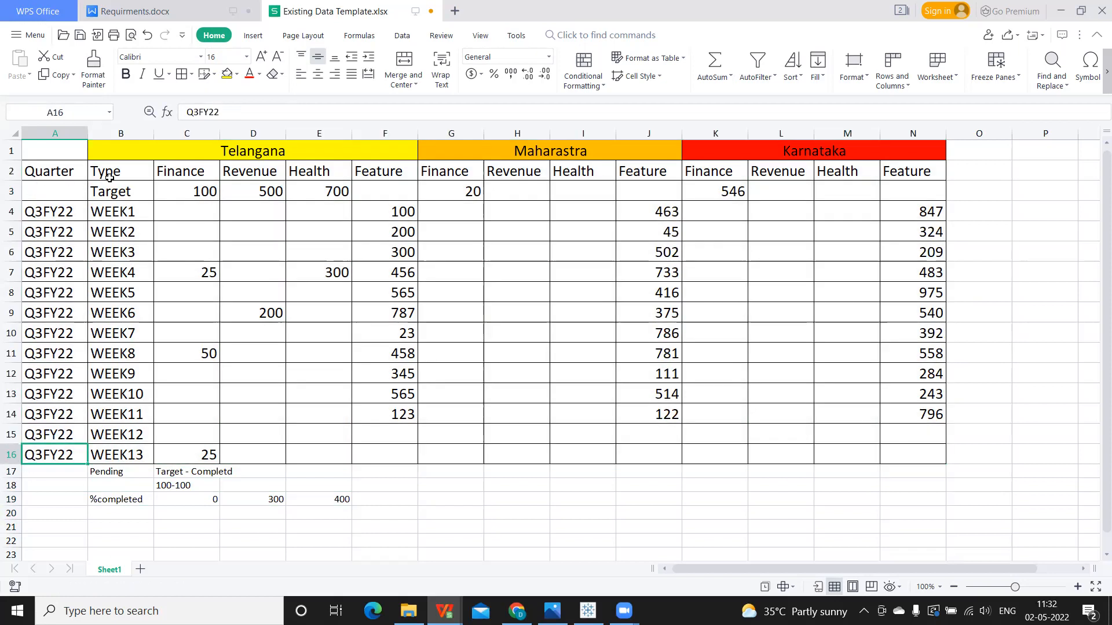
left_click_drag(109, 177, 599, 283)
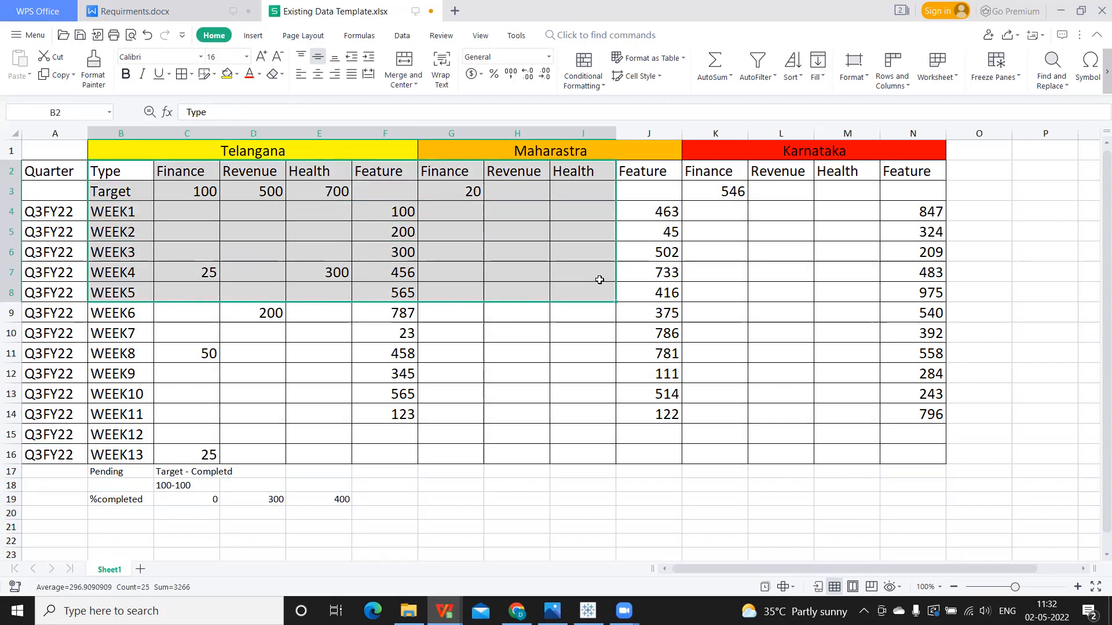
left_click(137, 176)
left_click_drag(45, 152, 936, 457)
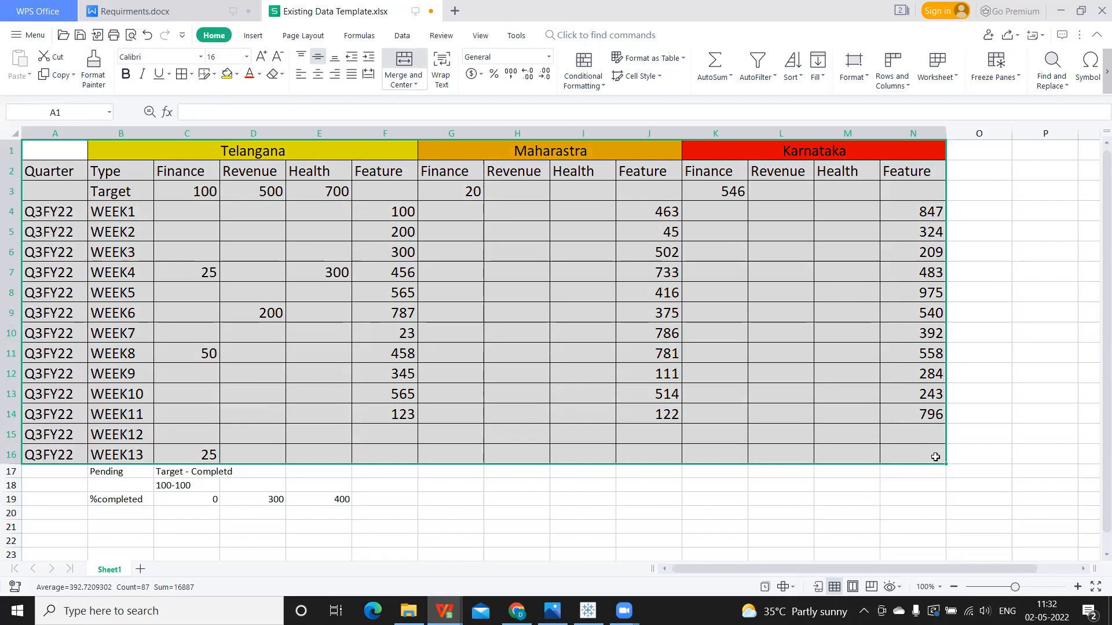
left_click_drag(48, 172, 396, 205)
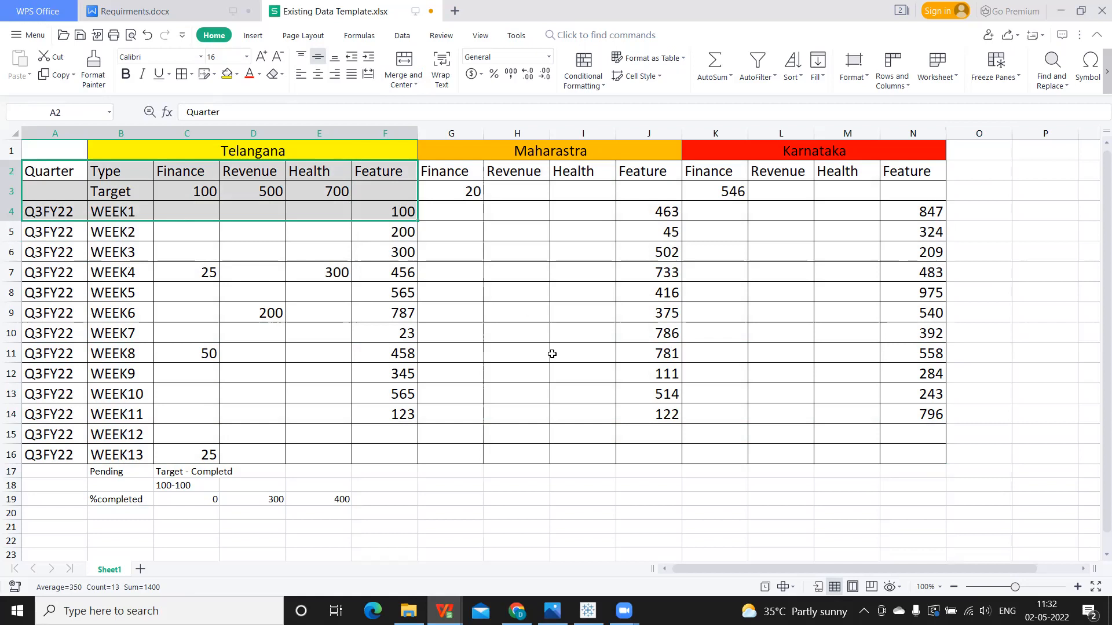
left_click(578, 172)
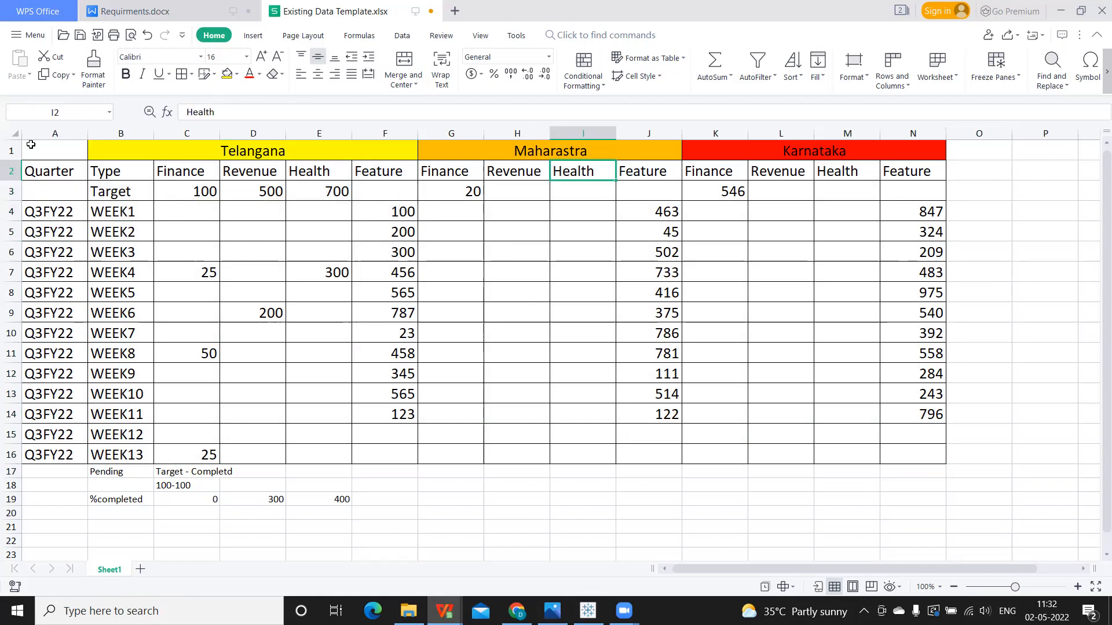
mouse_move(63, 146)
left_mouse_down()
mouse_move(737, 401)
mouse_move(988, 457)
mouse_move(938, 460)
left_mouse_up()
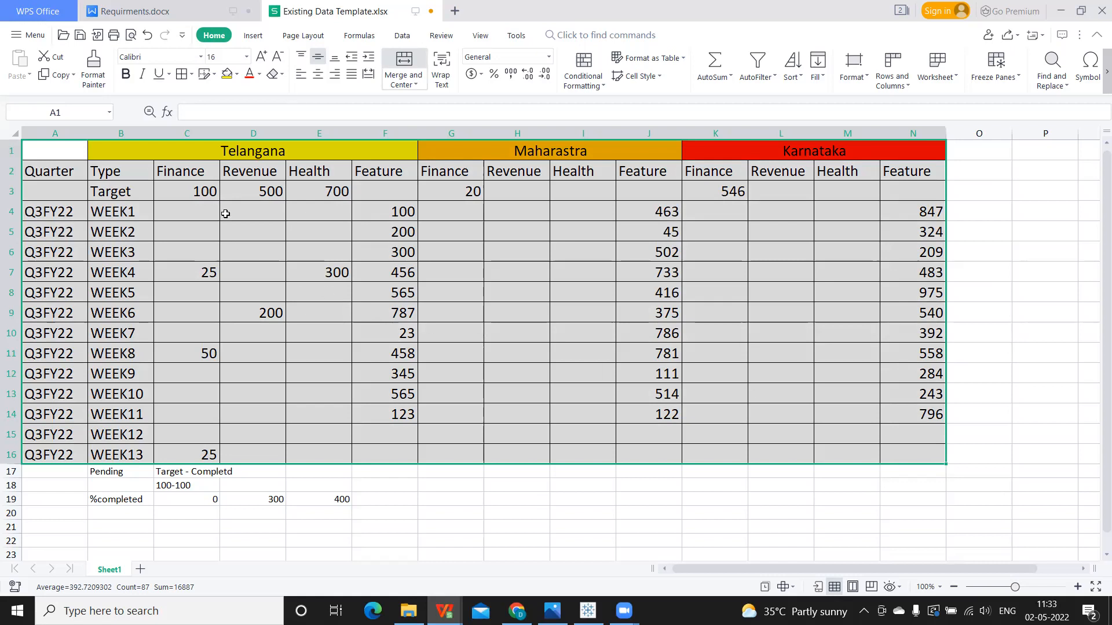
left_click(225, 176)
left_click_drag(196, 172, 941, 421)
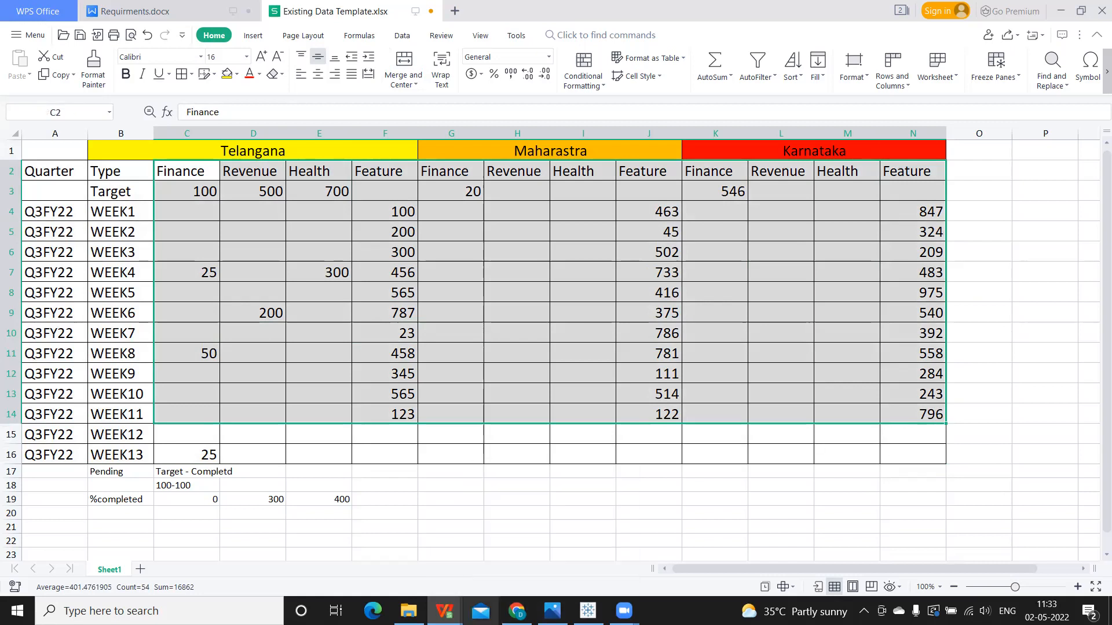
Step: Read requirements 1 to 4 in Requirments.docx, from the weekly progress chart to the previous quarter selection
mouse_move(444, 611)
left_click(377, 576)
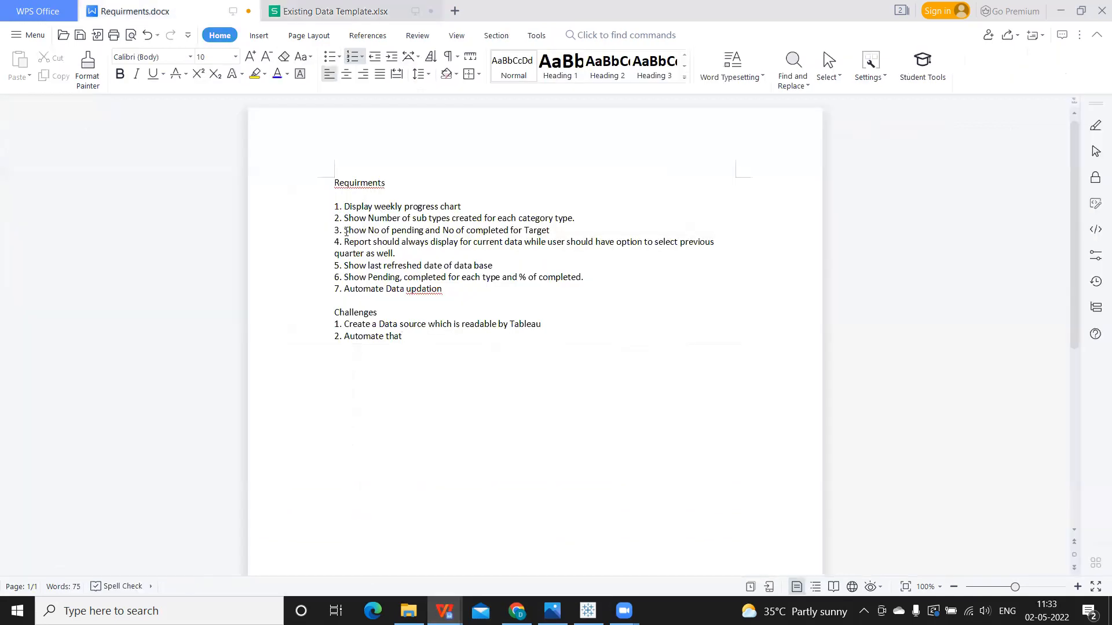
left_click_drag(344, 207, 479, 204)
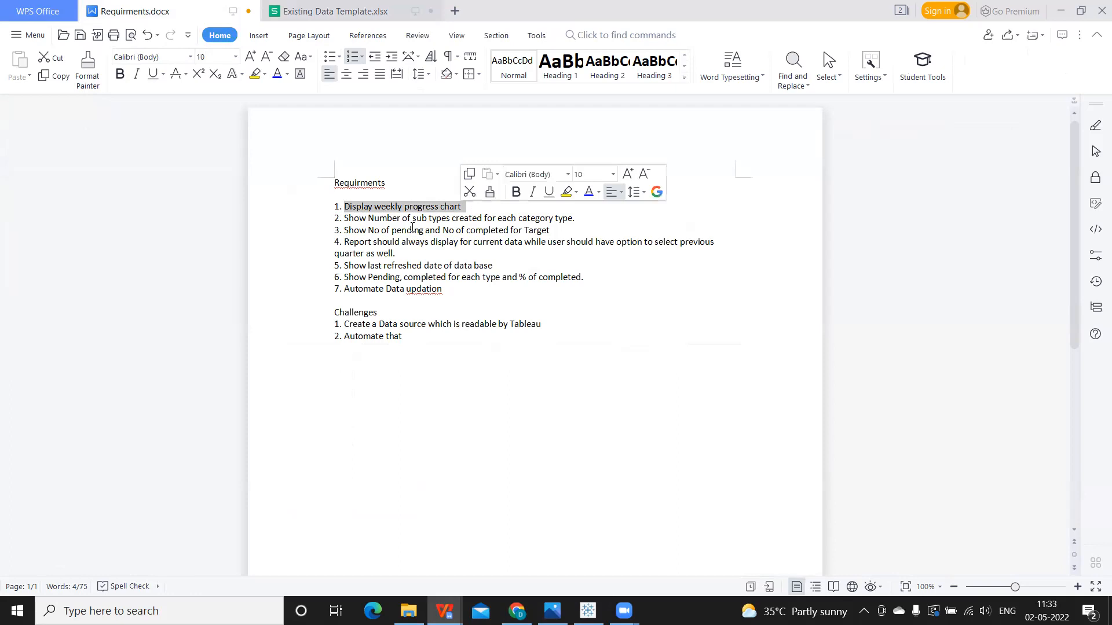
left_click_drag(344, 221, 584, 220)
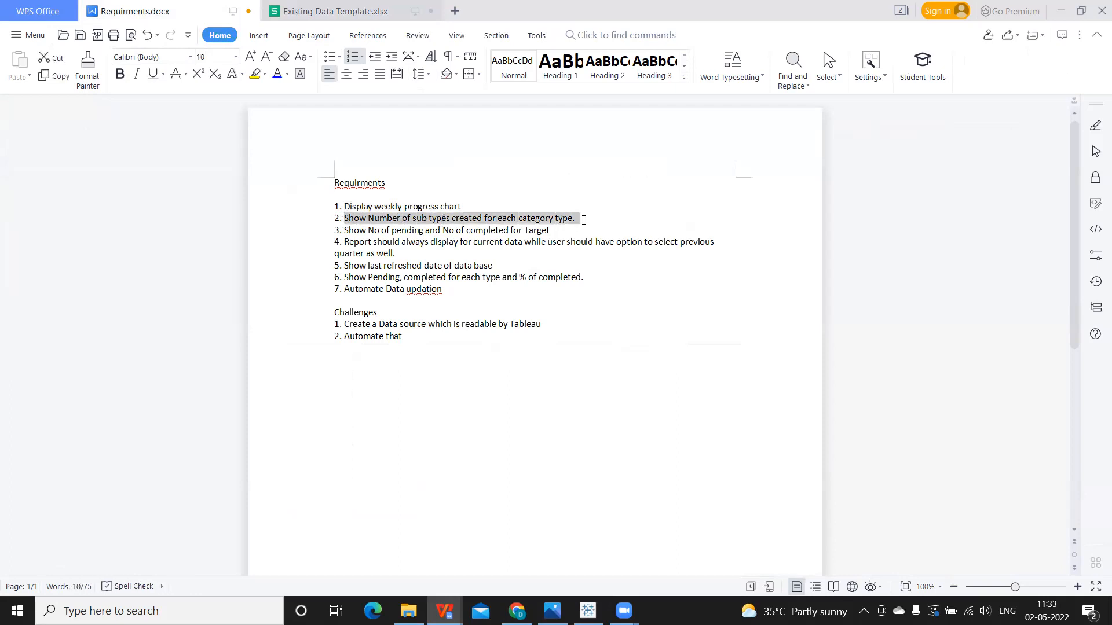
left_click_drag(341, 236, 483, 231)
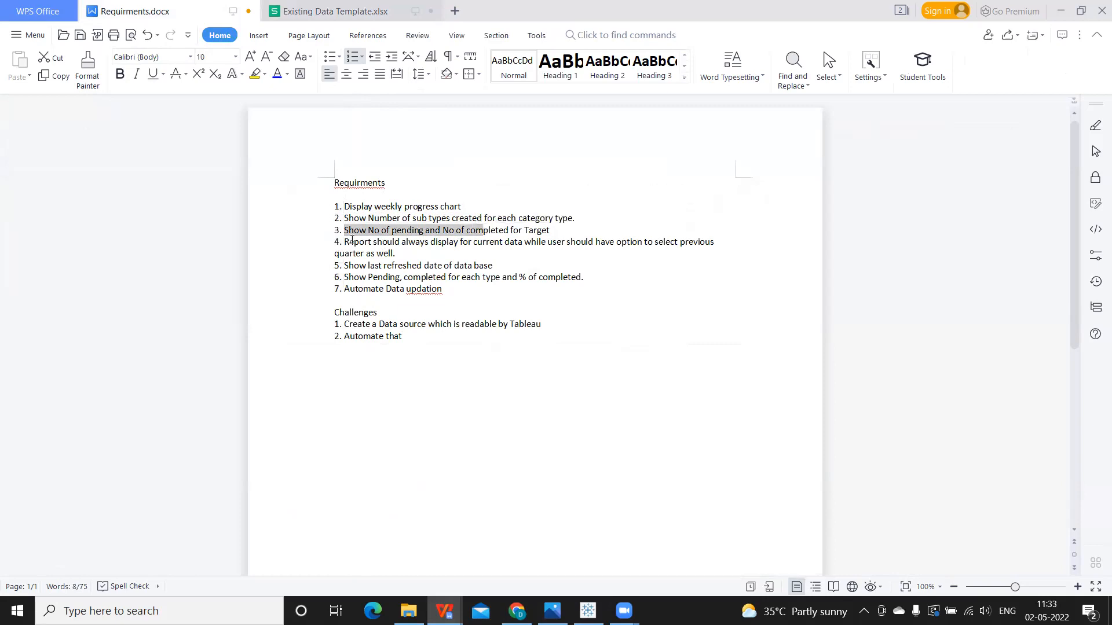
left_click_drag(347, 241, 431, 249)
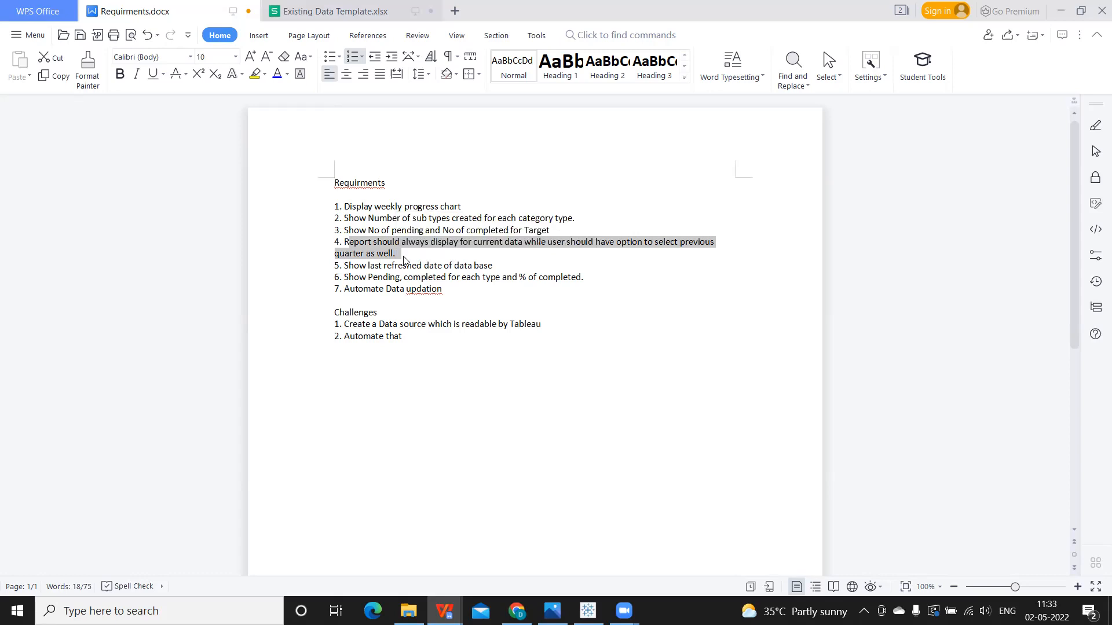
left_click(491, 254)
left_click_drag(397, 255, 326, 242)
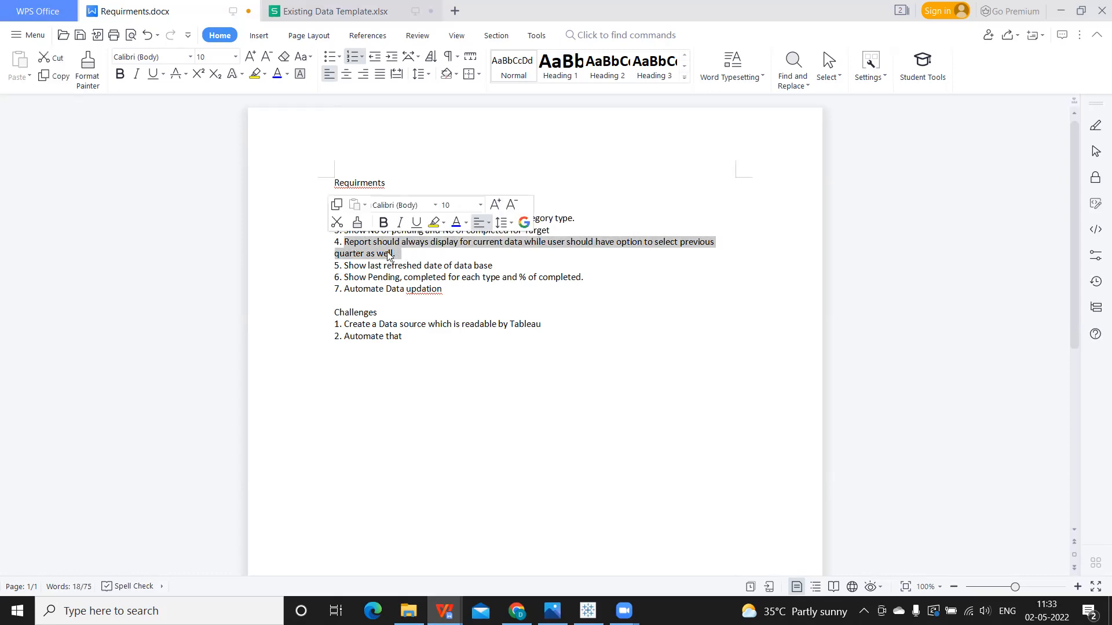
left_click(379, 242)
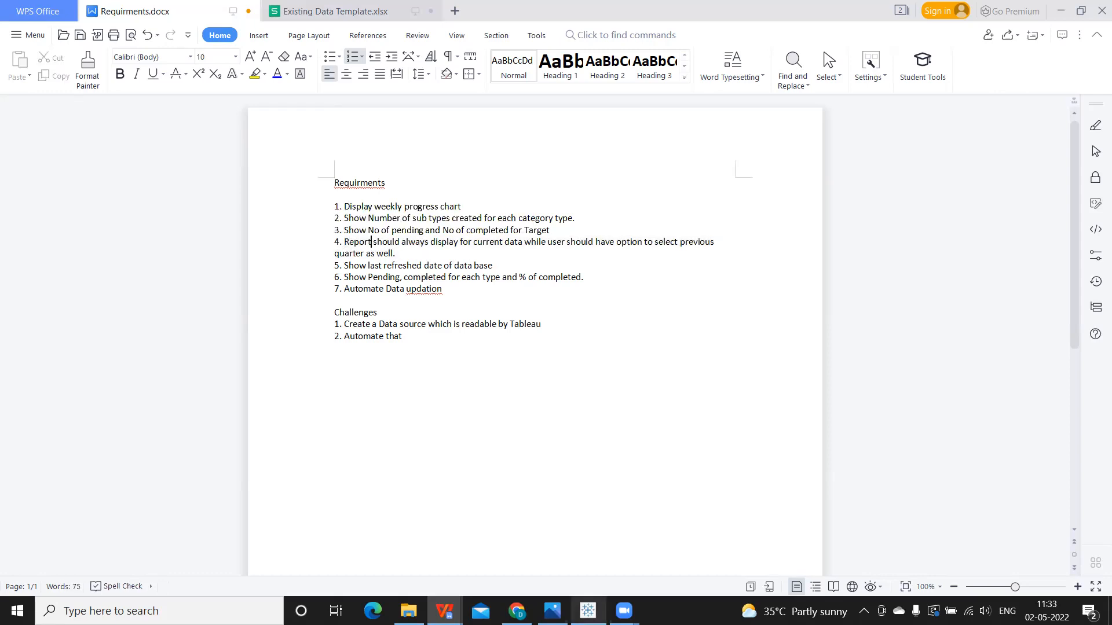
Step: Examine the quarter entries and full table in Existing Data Template.xlsx alongside the dashboard skeleton in Tableau
mouse_move(444, 611)
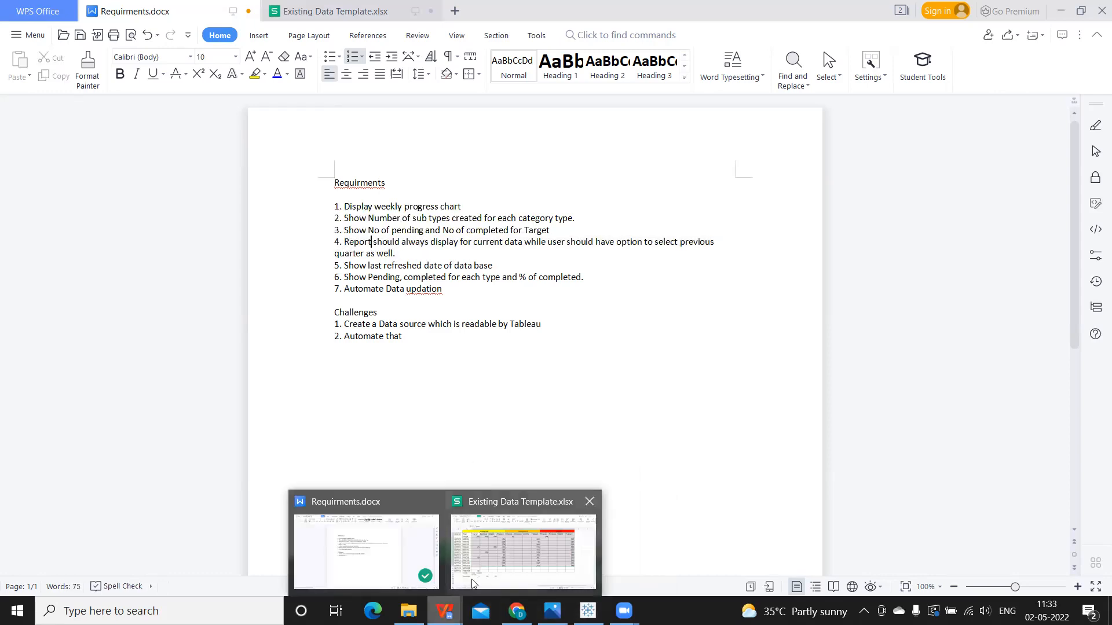
left_click(478, 574)
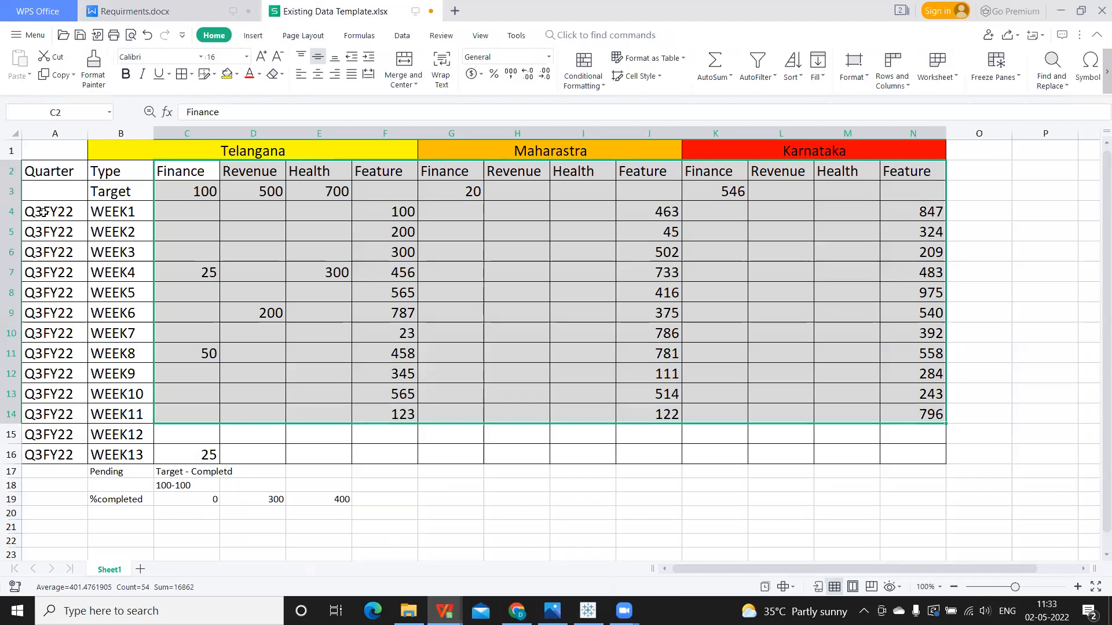
left_click(44, 212)
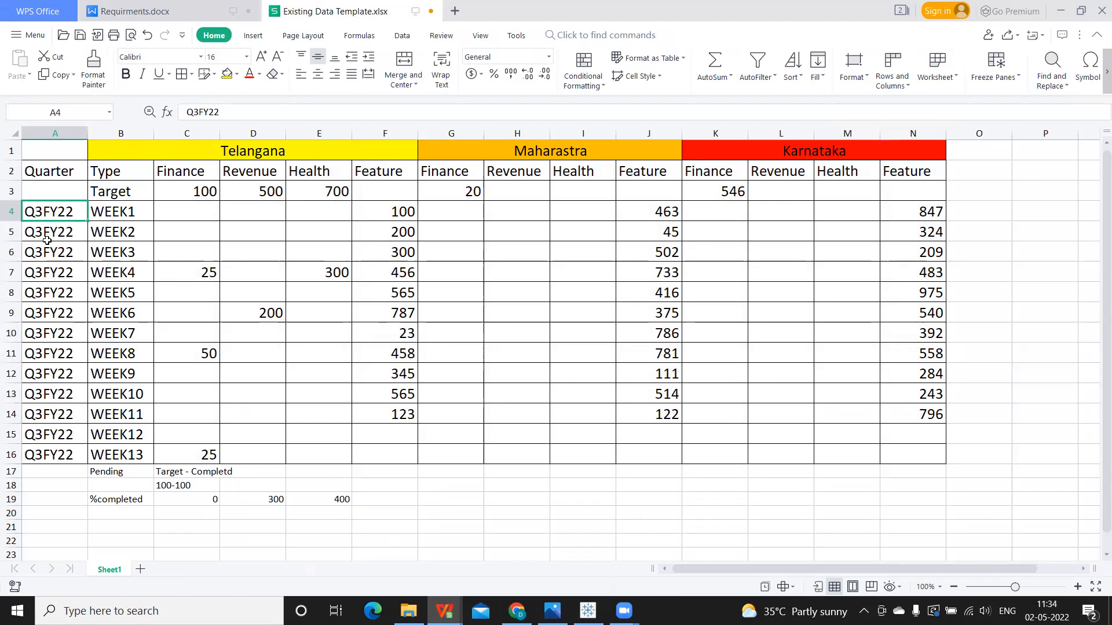
left_click_drag(49, 173, 927, 457)
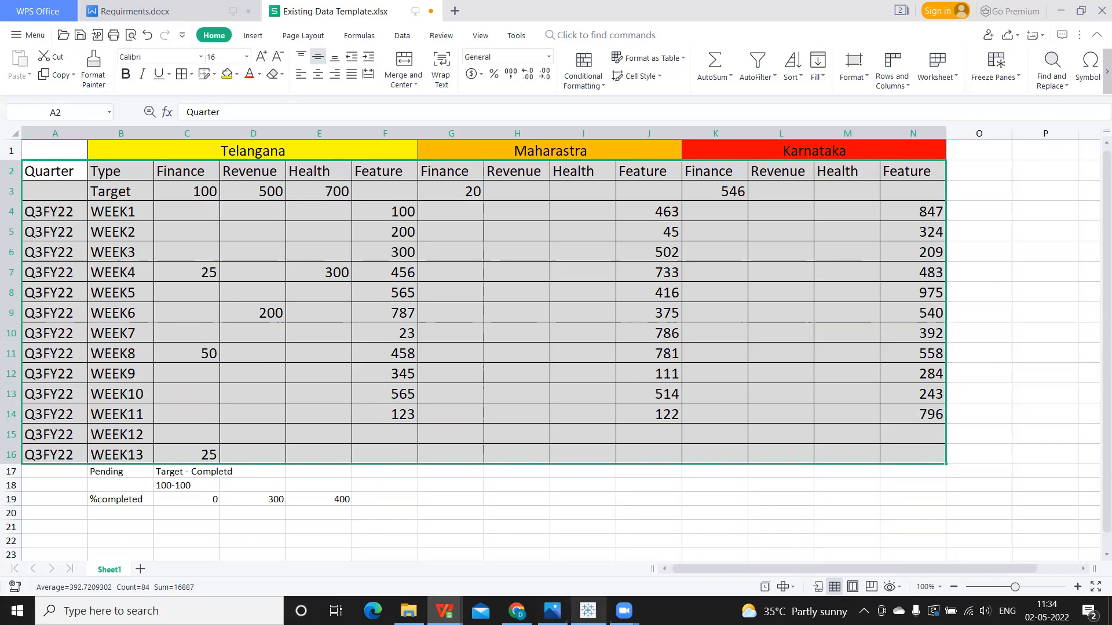
mouse_move(588, 611)
left_click(577, 535)
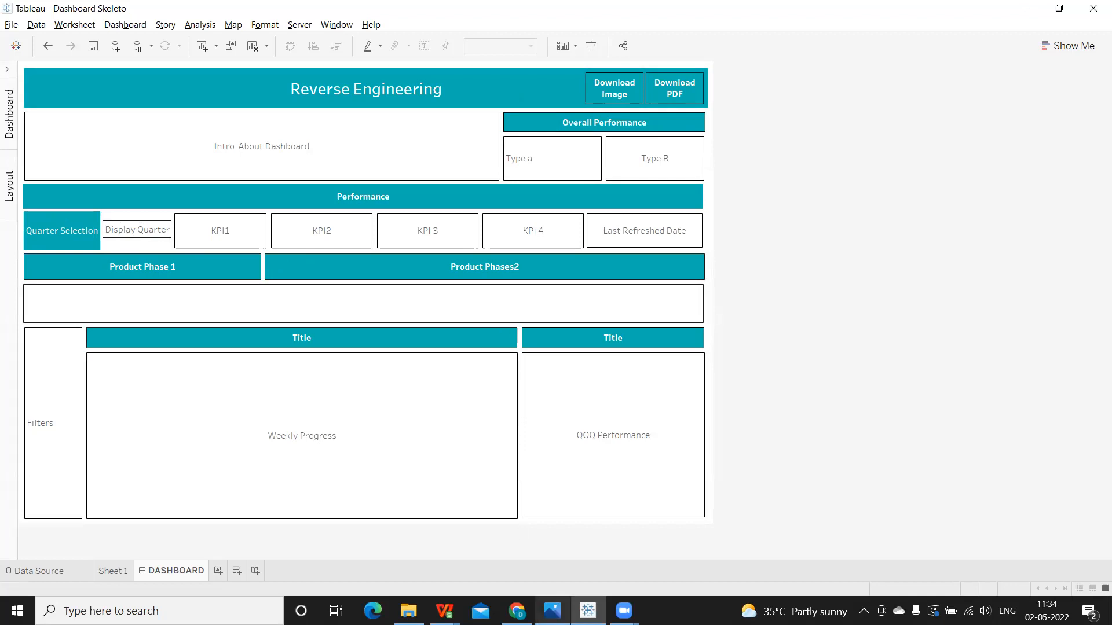
left_click(444, 611)
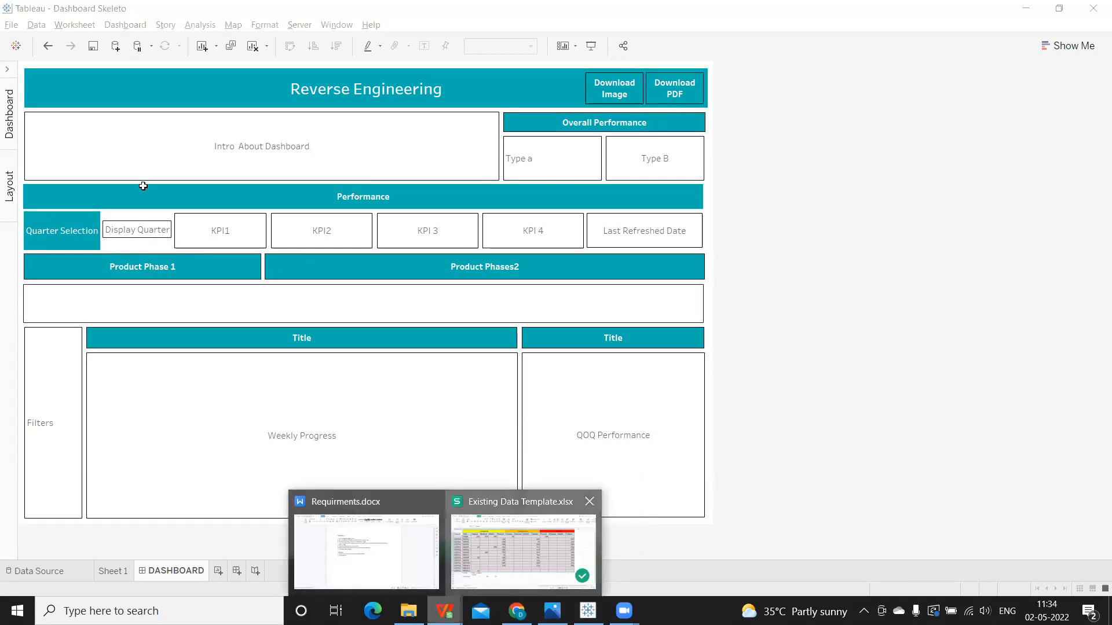
left_click(508, 539)
left_click_drag(42, 156, 911, 456)
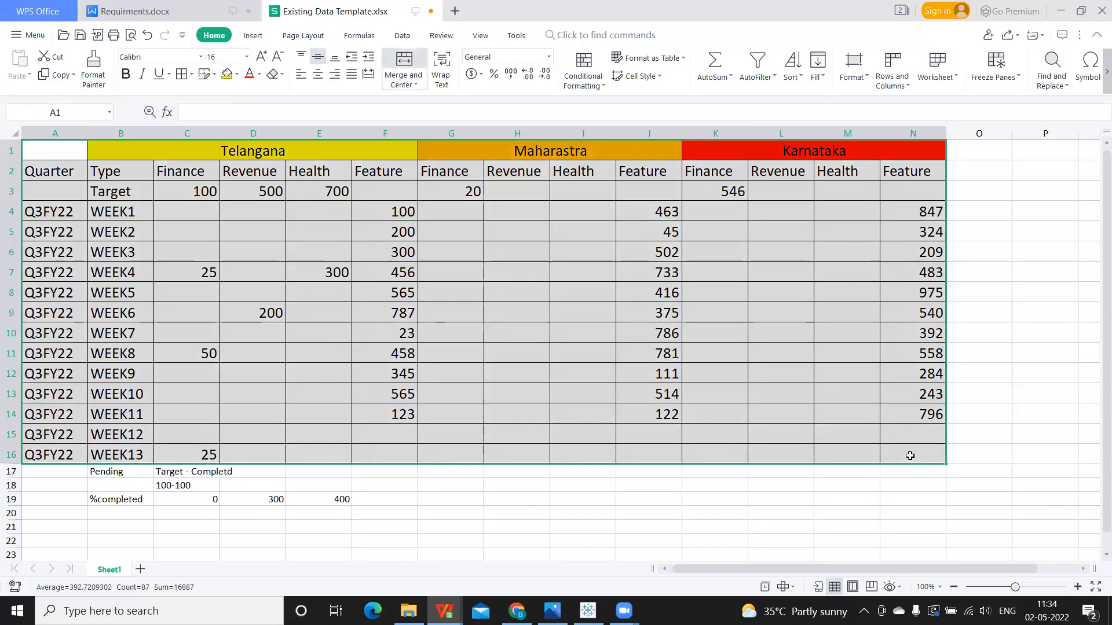
Step: Add a new worksheet to the data template workbook and enter the header "Quarter" in A1
left_click(140, 570)
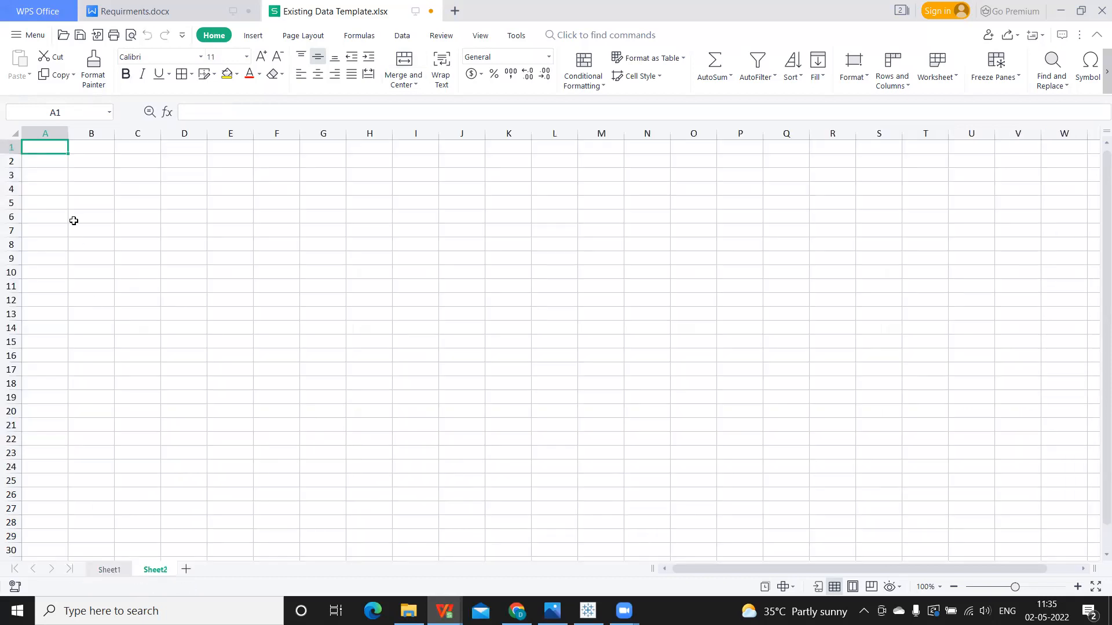
type("Quarter")
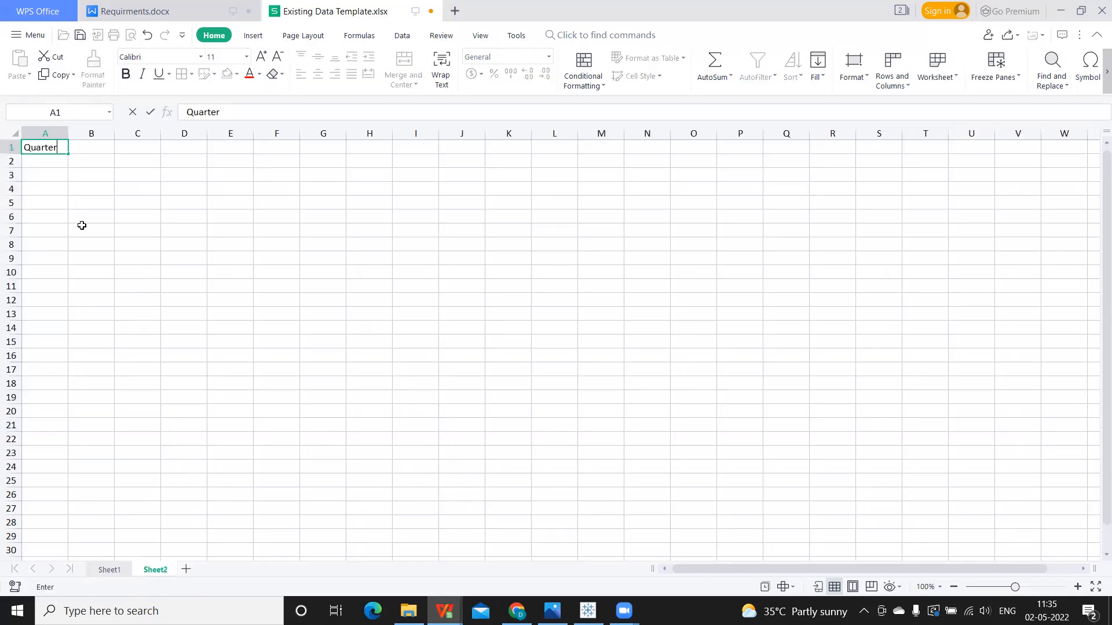
key("Return")
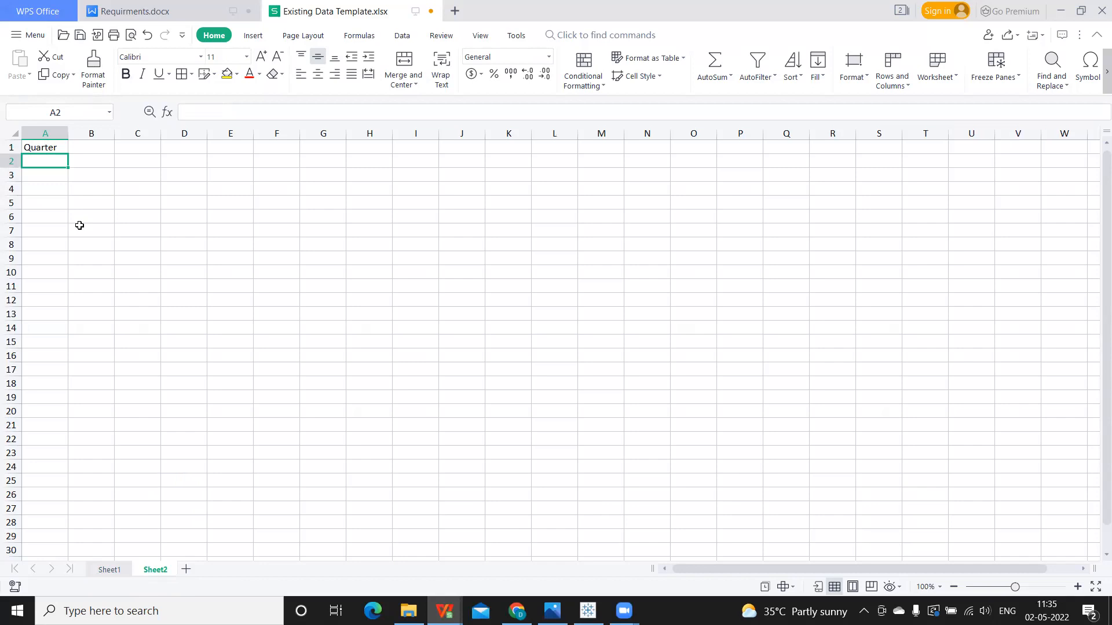
Step: Copy the Q3FY22 entries from A4:A16 of Sheet1 into Sheet2 starting at A2, and fit column A to its contents
left_click(110, 570)
left_click(58, 228)
left_click_drag(56, 213, 69, 450)
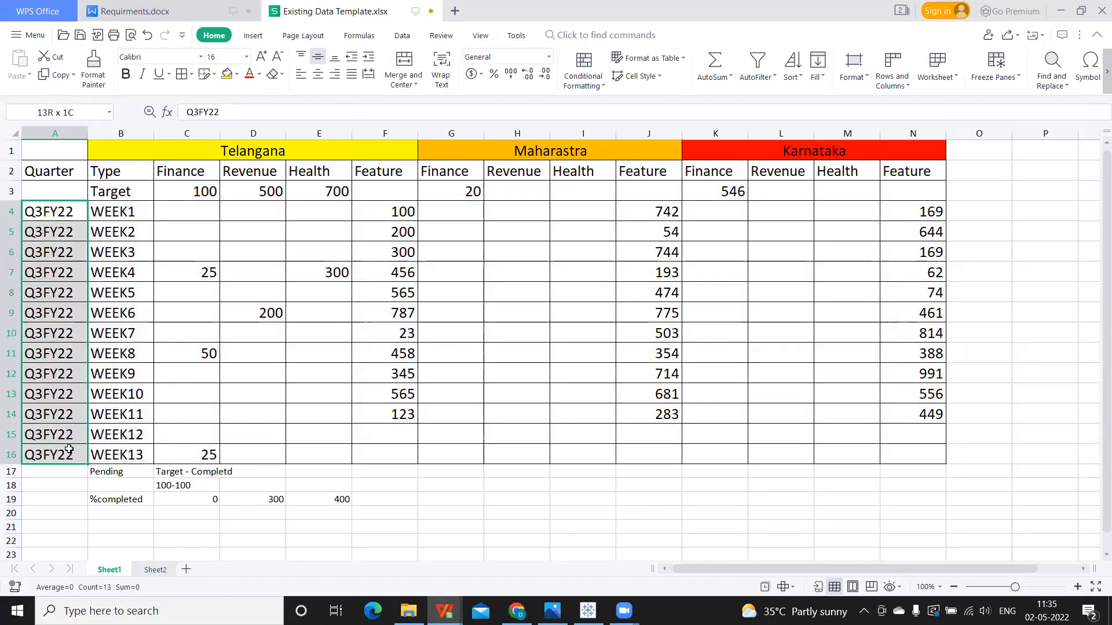
key("ctrl+c")
left_click(155, 570)
key("ctrl+v")
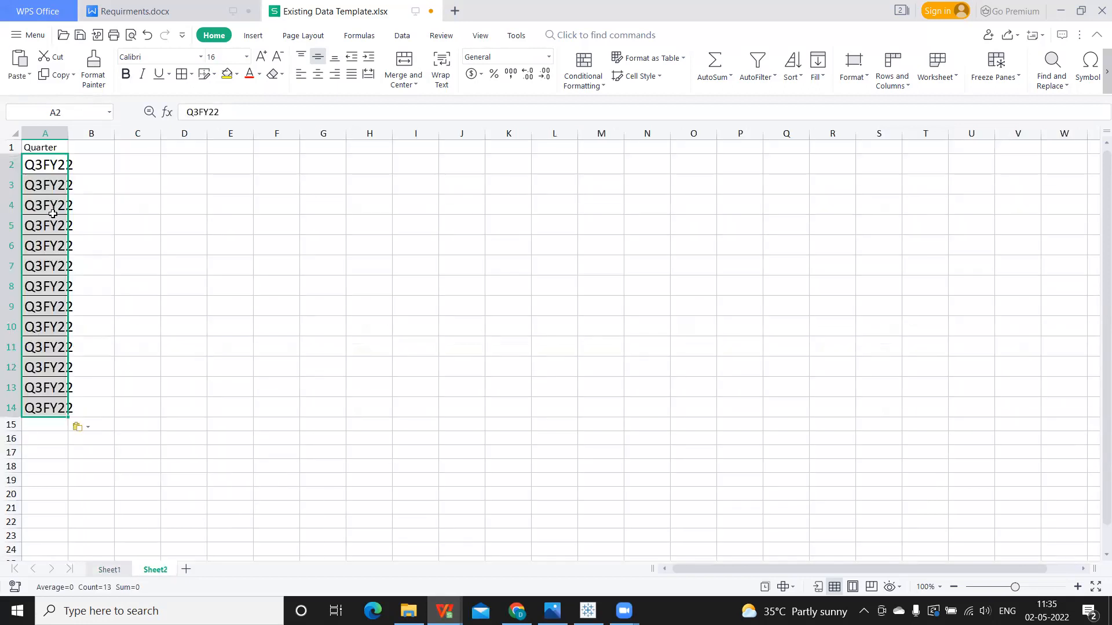
double_click(68, 134)
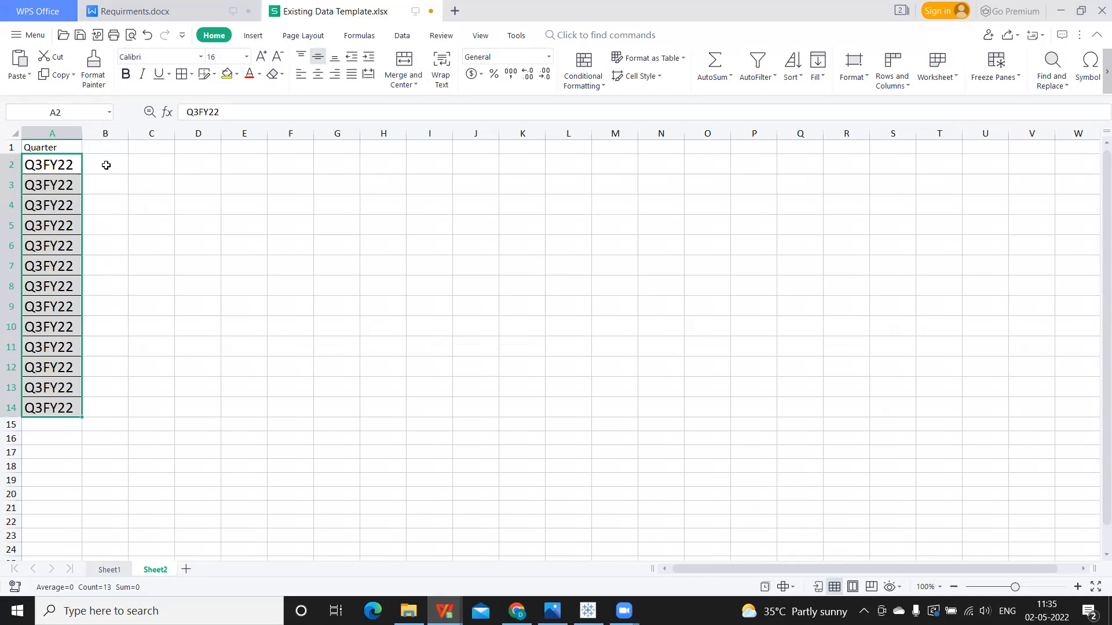
Step: Review the Telangana, Maharastra and Karnataka headings in Sheet1, and check Sheet 1 and the dashboard in Tableau
left_click(117, 148)
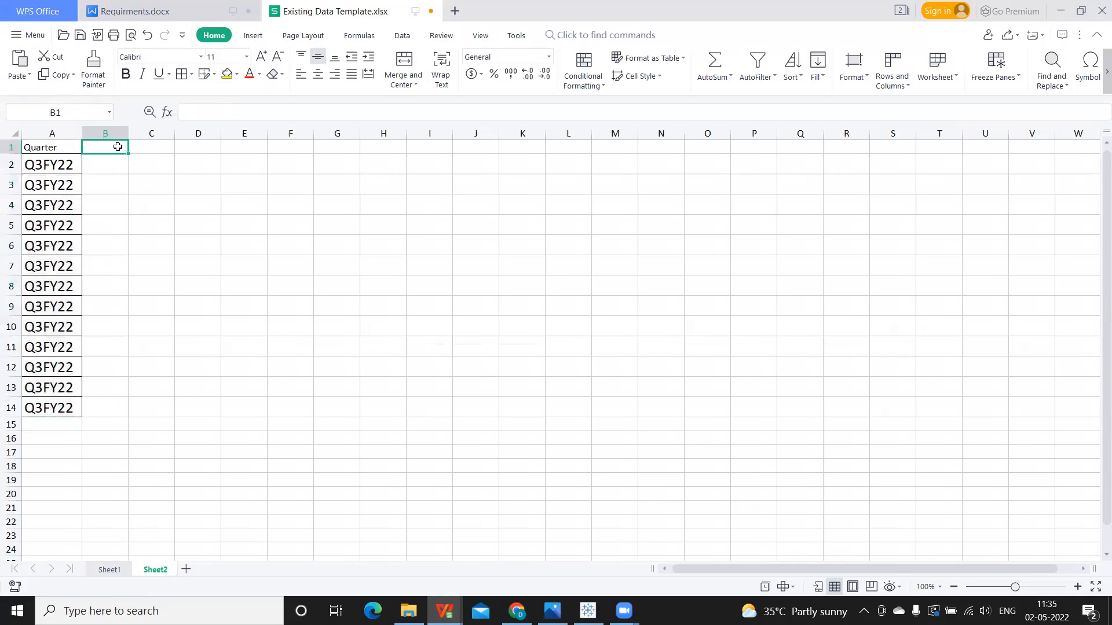
left_click(99, 569)
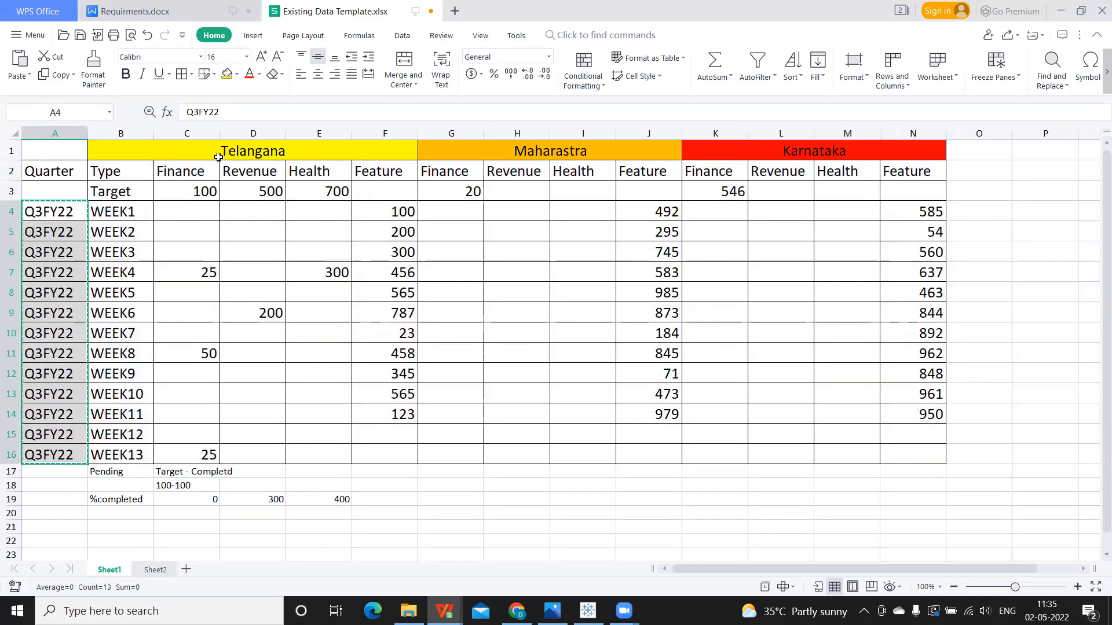
left_click(220, 155)
left_click(461, 153)
left_click(788, 150)
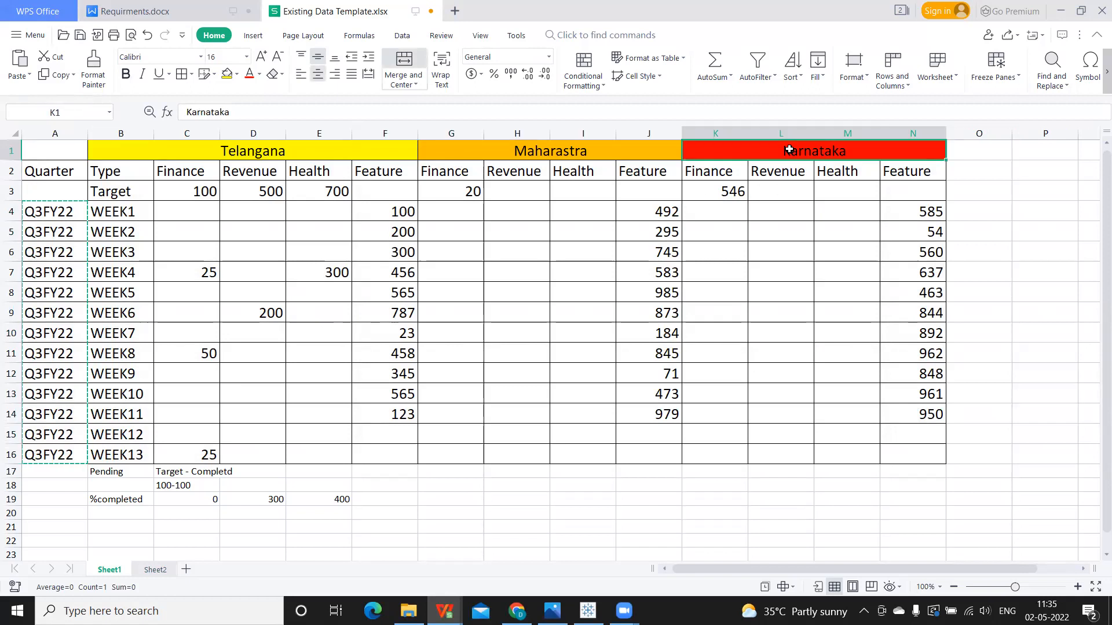
key("alt+Tab")
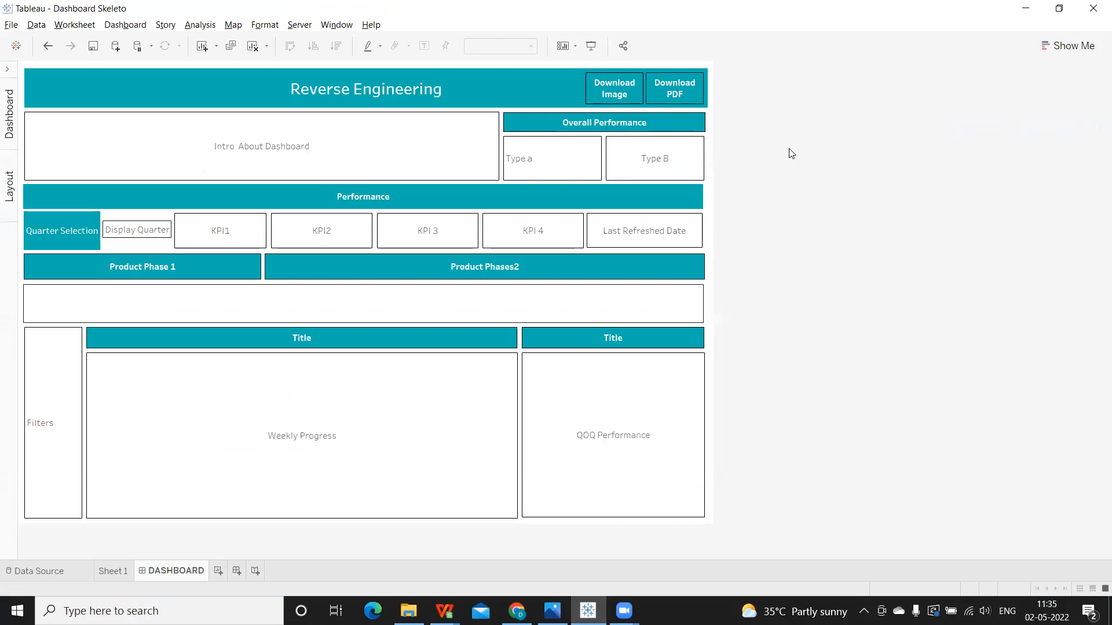
left_click(119, 572)
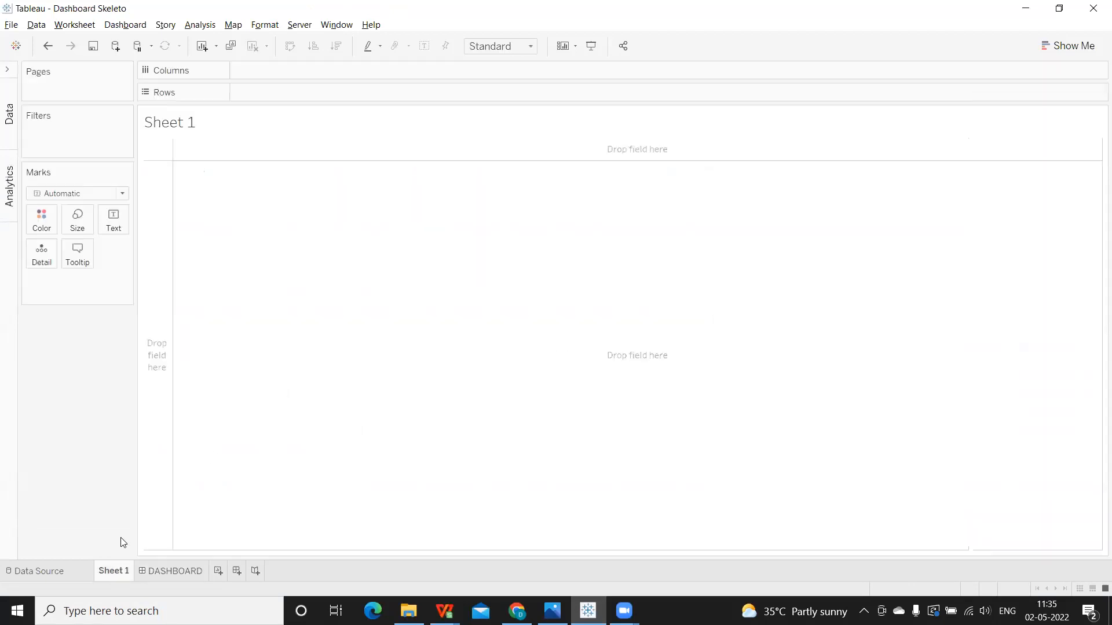
left_click(183, 574)
key("alt+Tab")
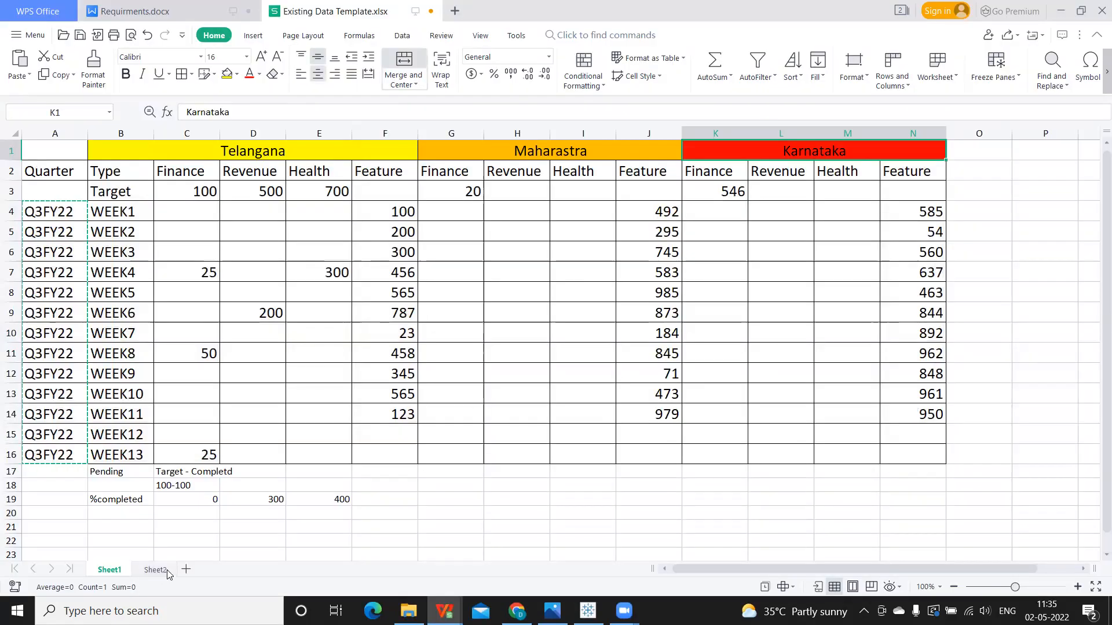
Step: Enter the header "State" in B1 of Sheet2
left_click(155, 570)
type("Stae")
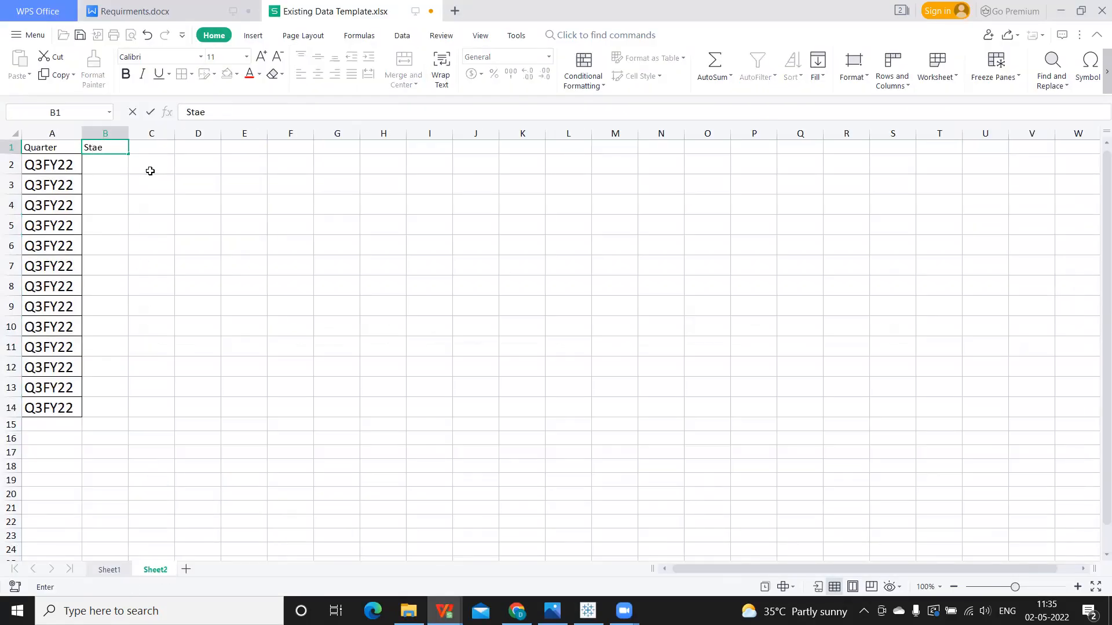
key("BackSpace")
type("te")
left_click(98, 171)
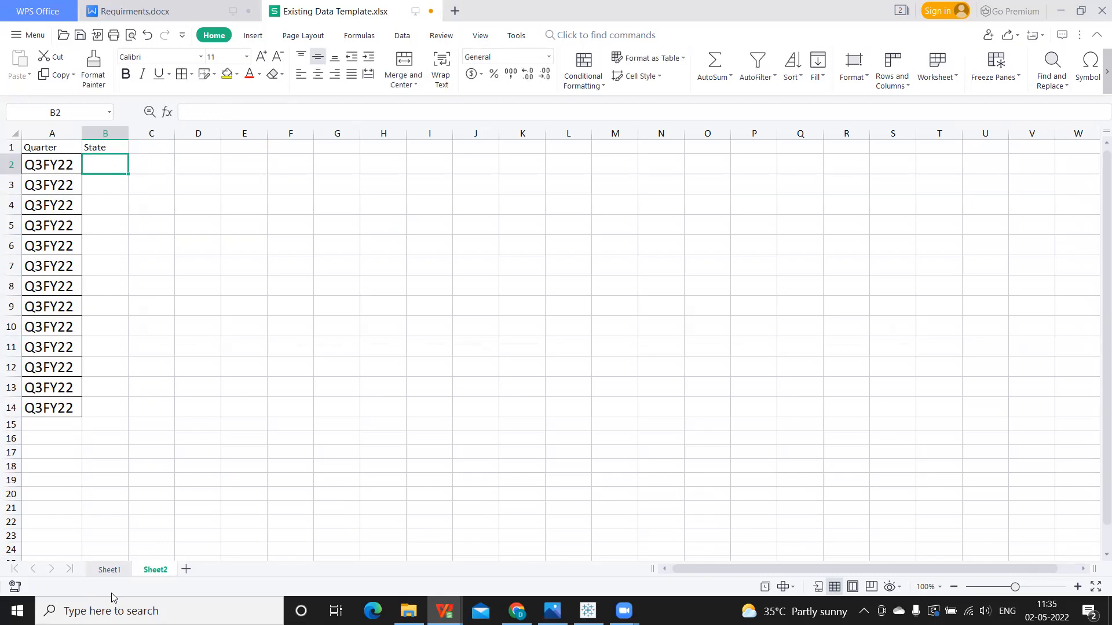
Step: Copy the merged Telangana heading from Sheet1 into Sheet2 at B2
left_click(109, 570)
left_click(195, 156)
key("ctrl+c")
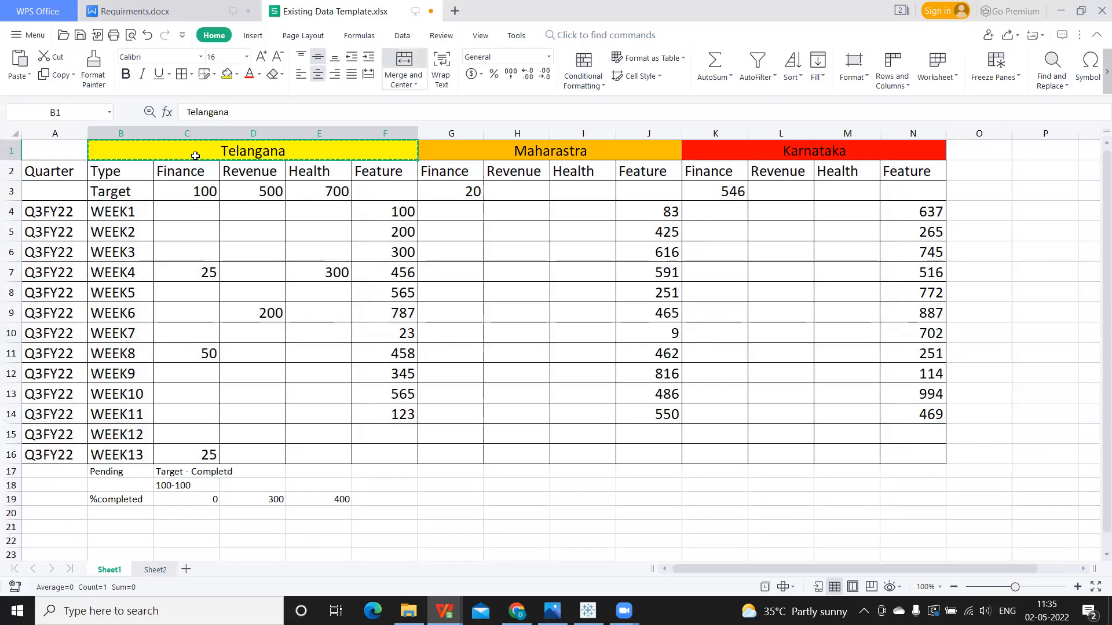
left_click(161, 573)
key("ctrl+v")
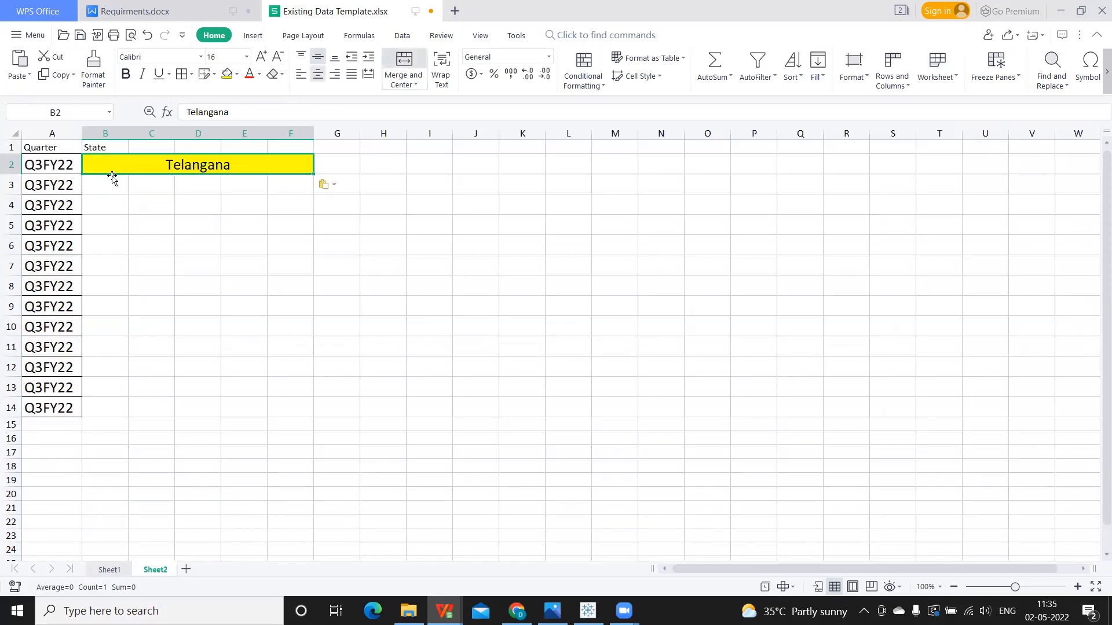
Step: Narrow column B in Sheet2 and unmerge the Telangana cell spanning B2:F2
left_click_drag(128, 135, 113, 135)
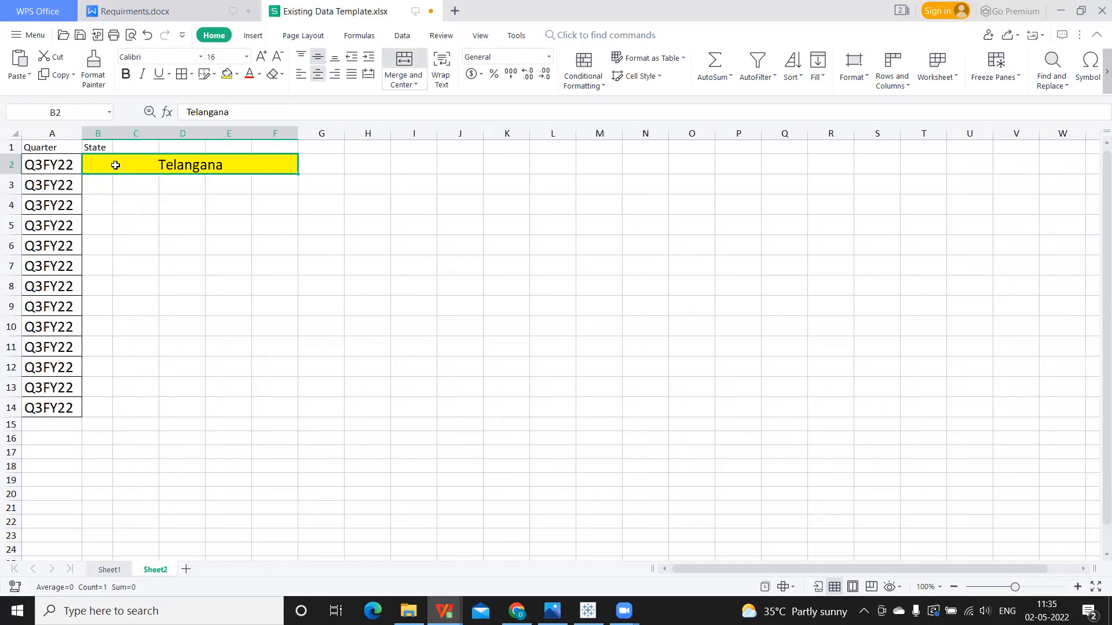
left_click(403, 67)
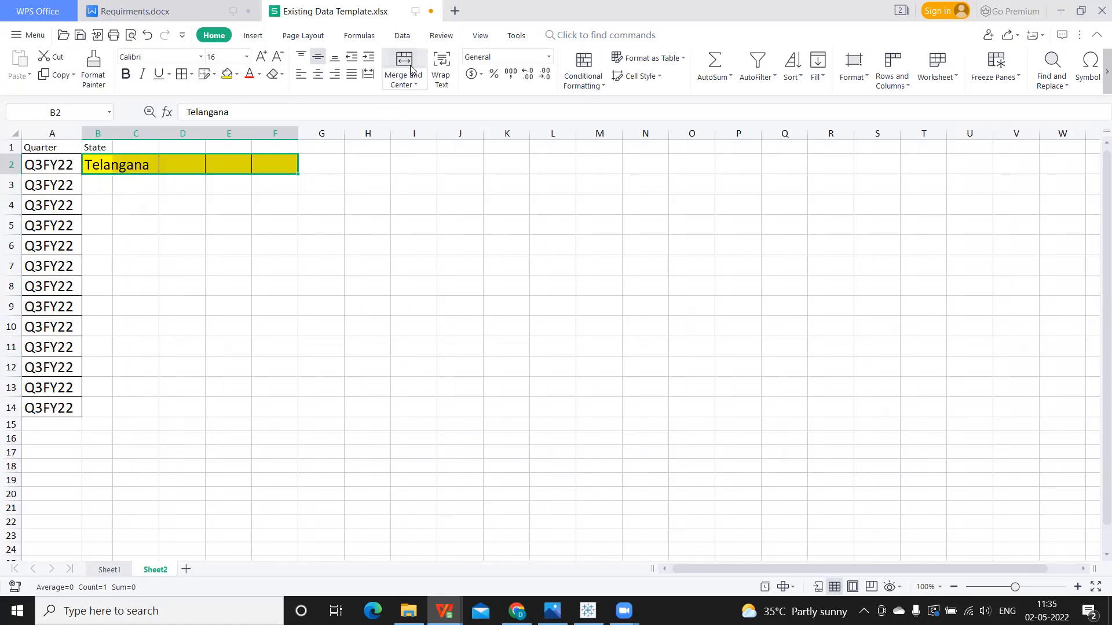
left_click(189, 197)
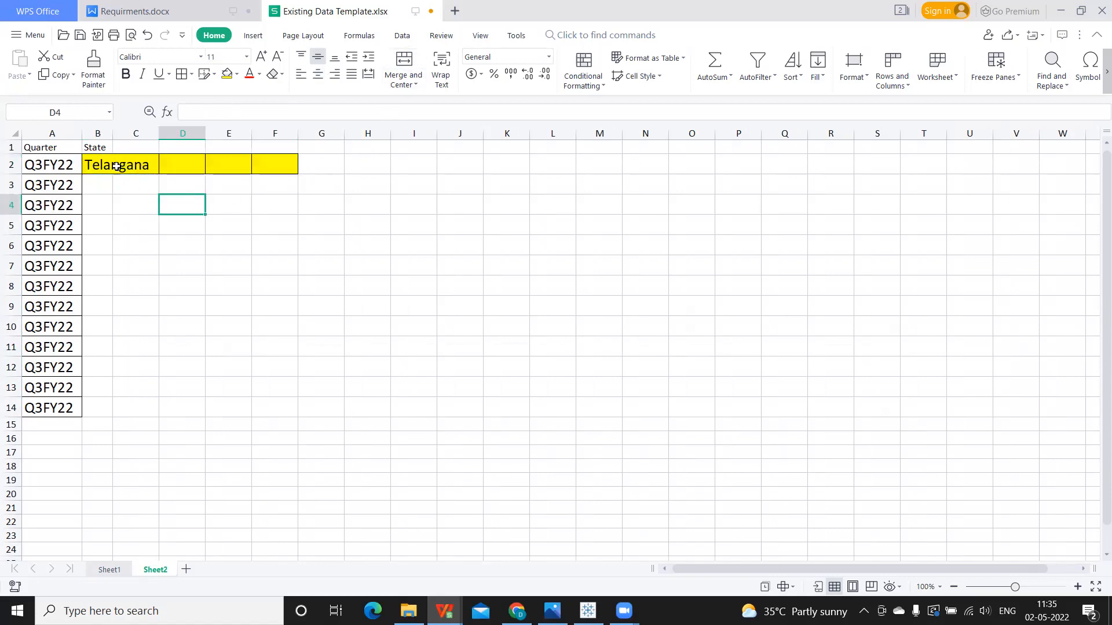
Step: Copy the plain formatting of the State header in B1 onto B2 and the yellow cells C2:F2
left_click(98, 145)
left_click(93, 68)
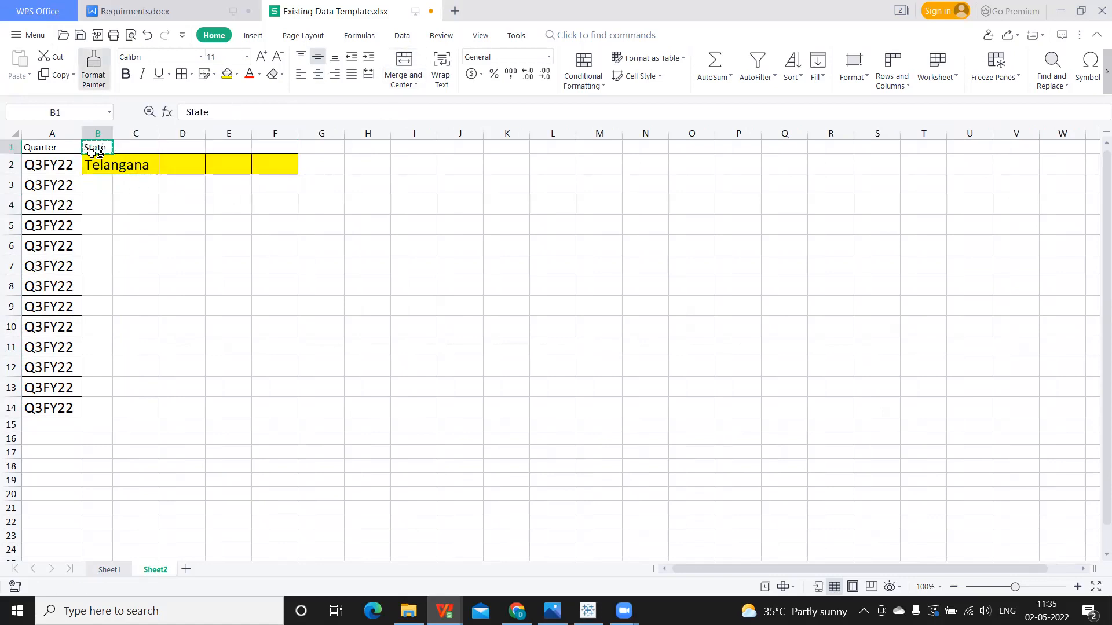
left_click(97, 164)
left_click(106, 203)
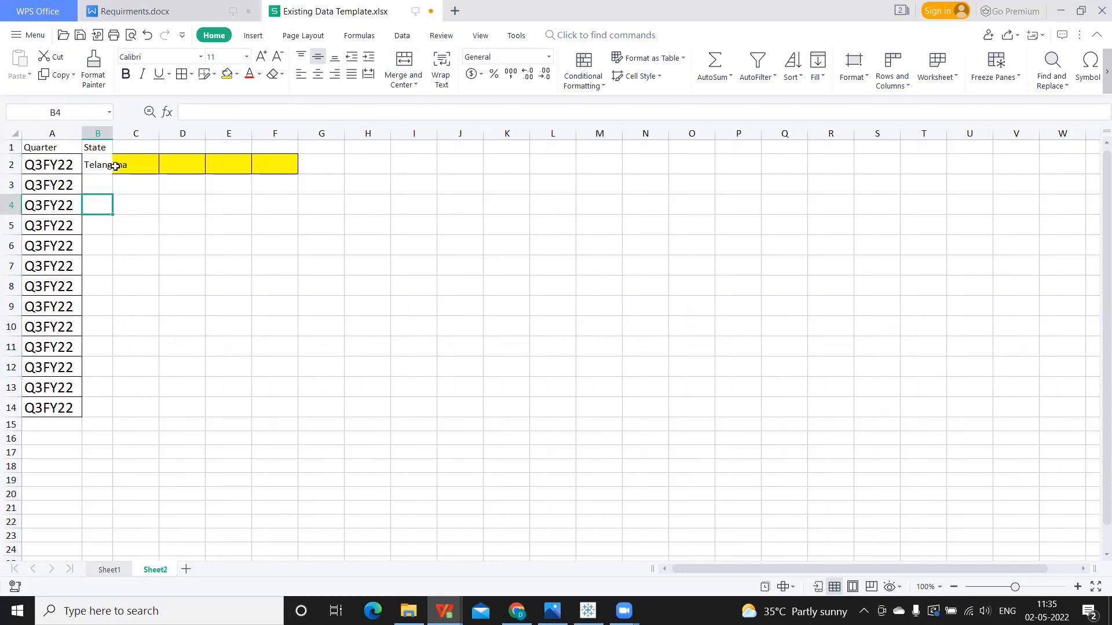
left_click_drag(116, 166, 194, 169)
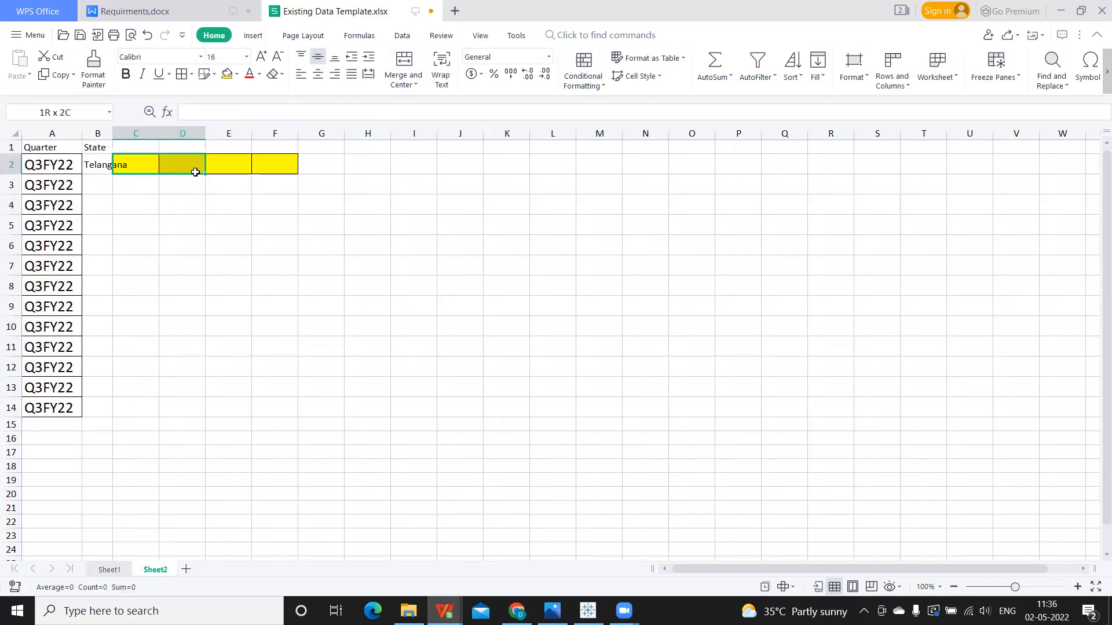
left_click(105, 149)
left_click(94, 69)
left_click_drag(119, 166, 286, 169)
left_click(184, 206)
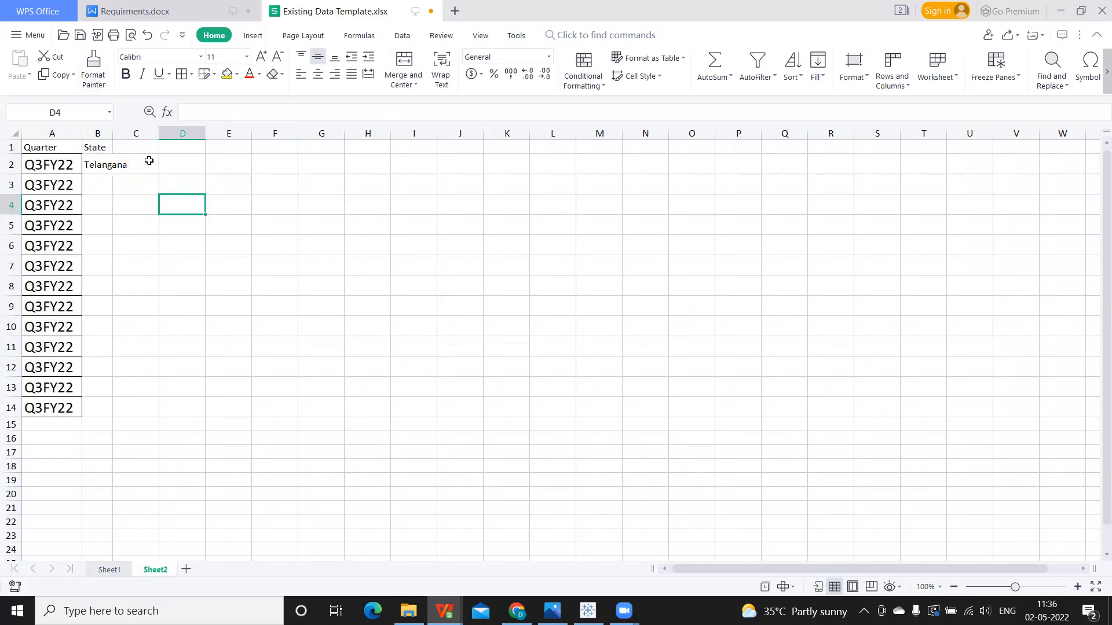
Step: Check Telangana's division headings in Sheet1, enter the header "Divisions" in C1 of Sheet2, and fit column B to its contents
left_click(115, 146)
left_click(104, 165)
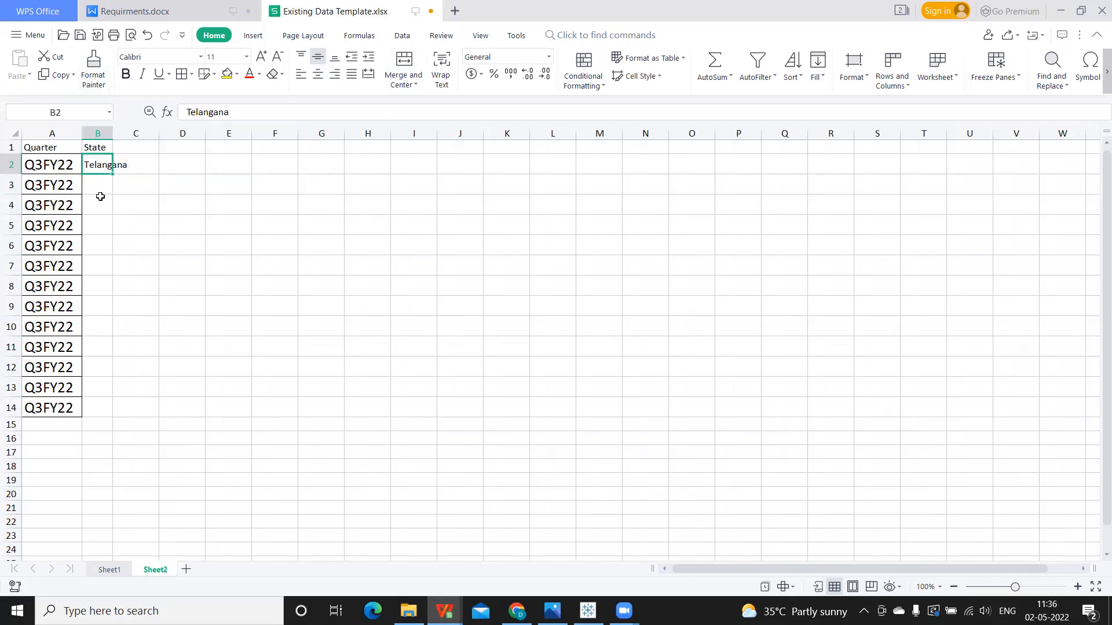
left_click(109, 570)
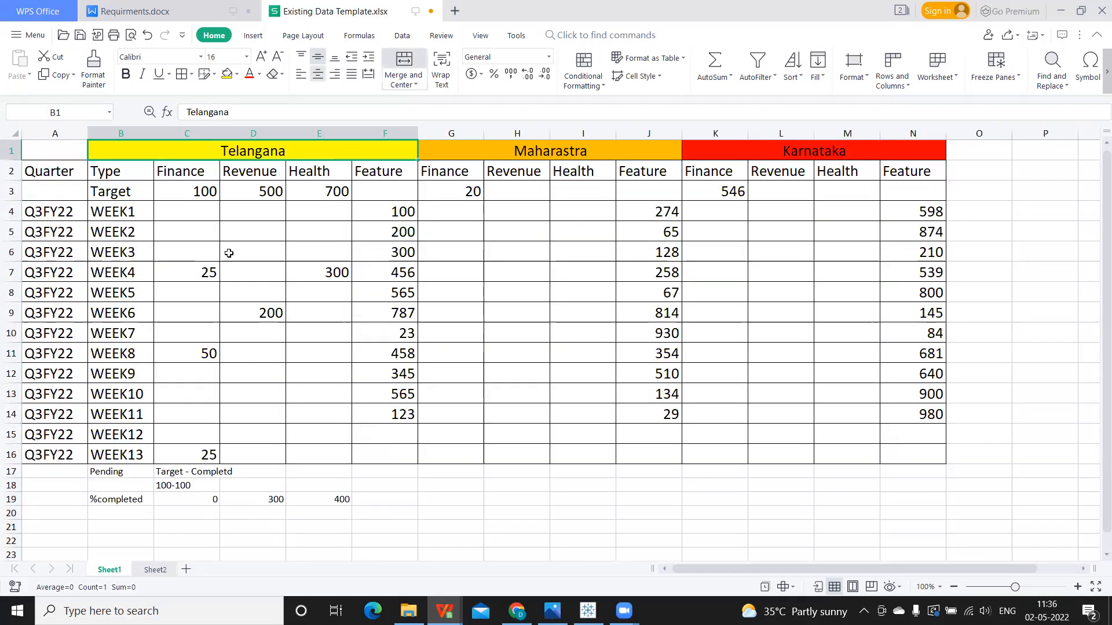
left_click_drag(169, 173, 378, 172)
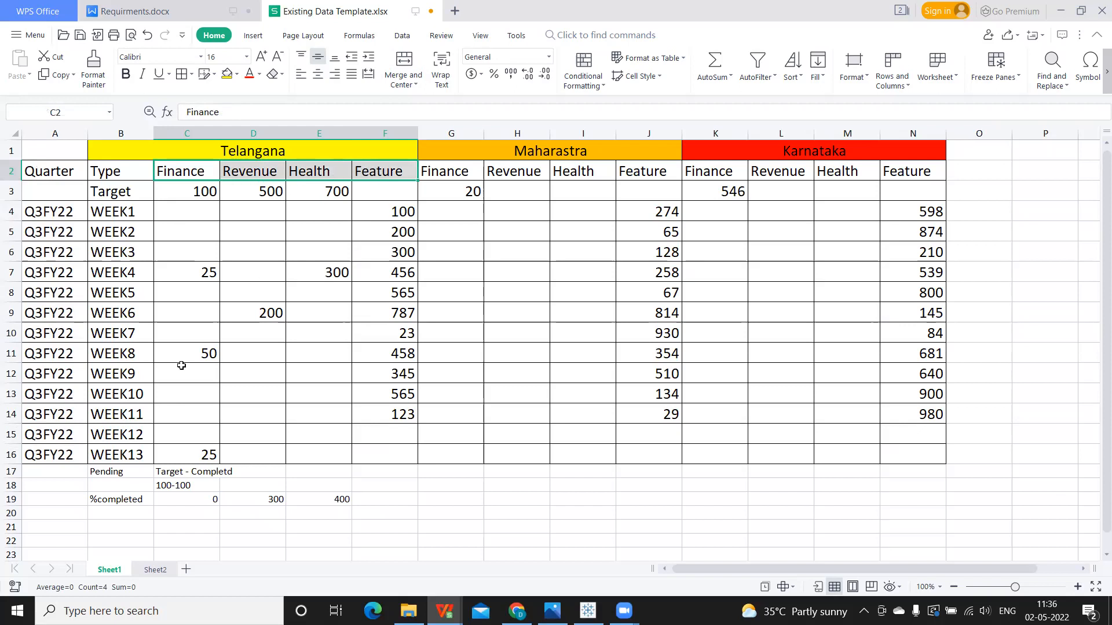
left_click(155, 570)
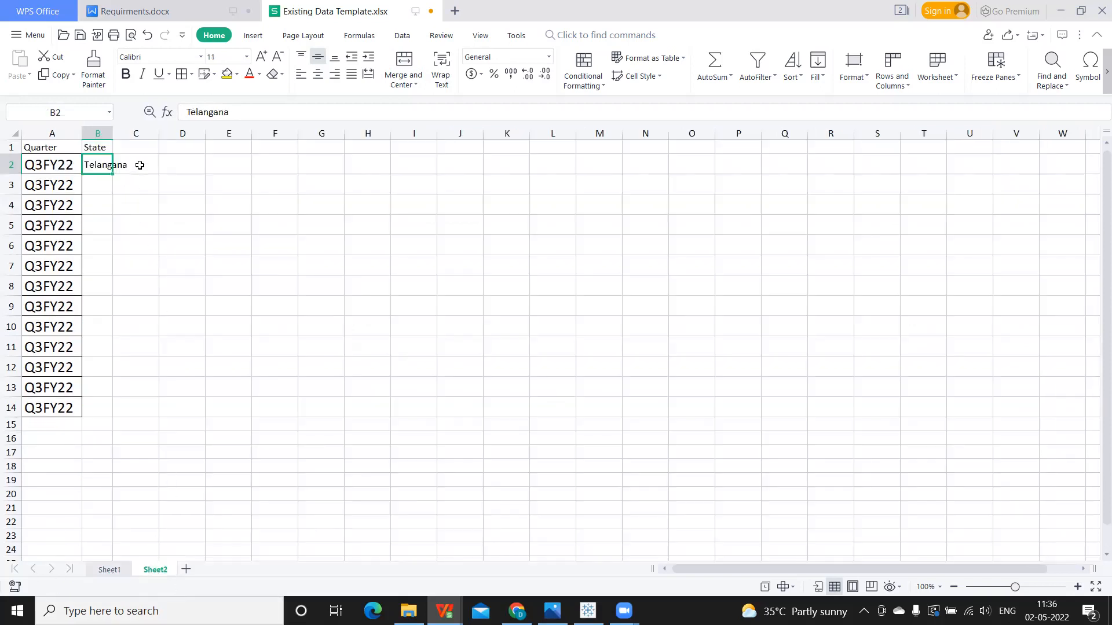
left_click(150, 150)
type("D")
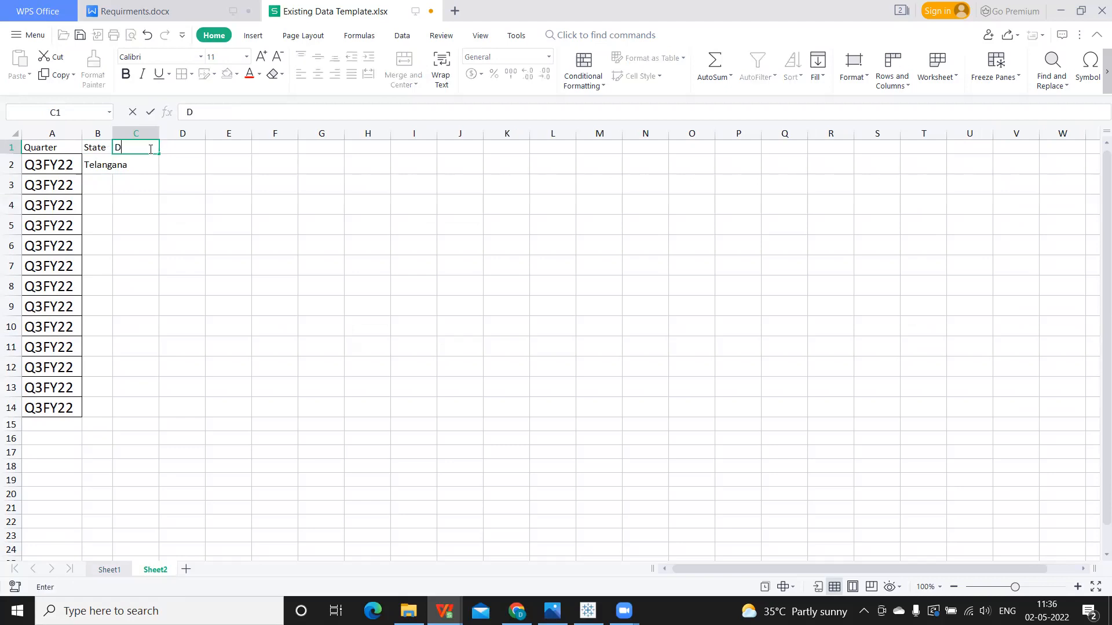
type("ivisoons")
key("Return")
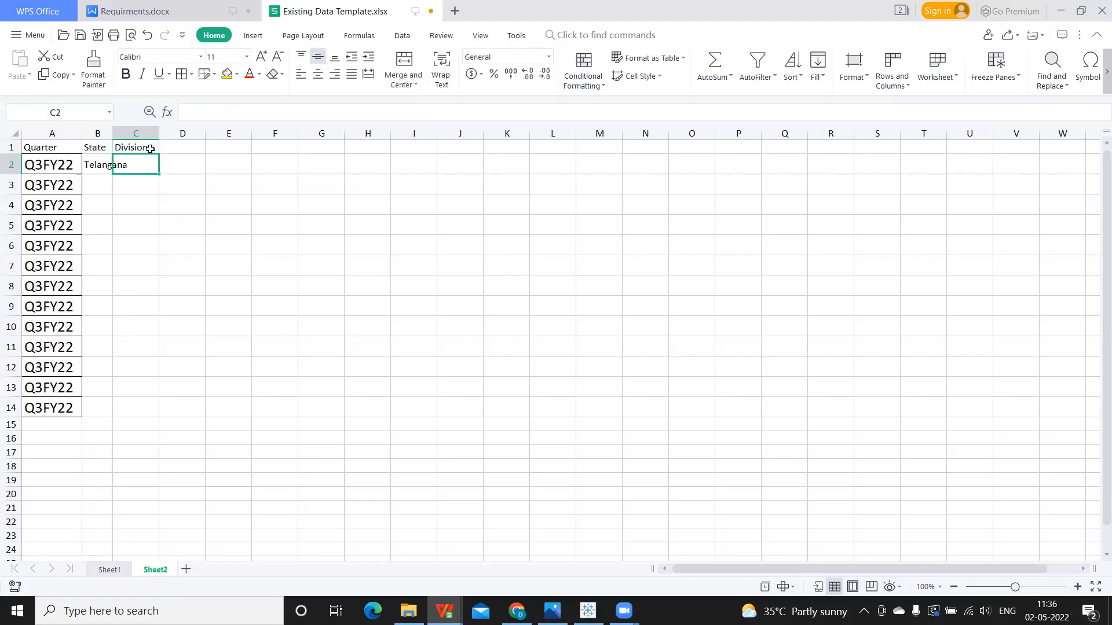
double_click(112, 134)
left_click(113, 168)
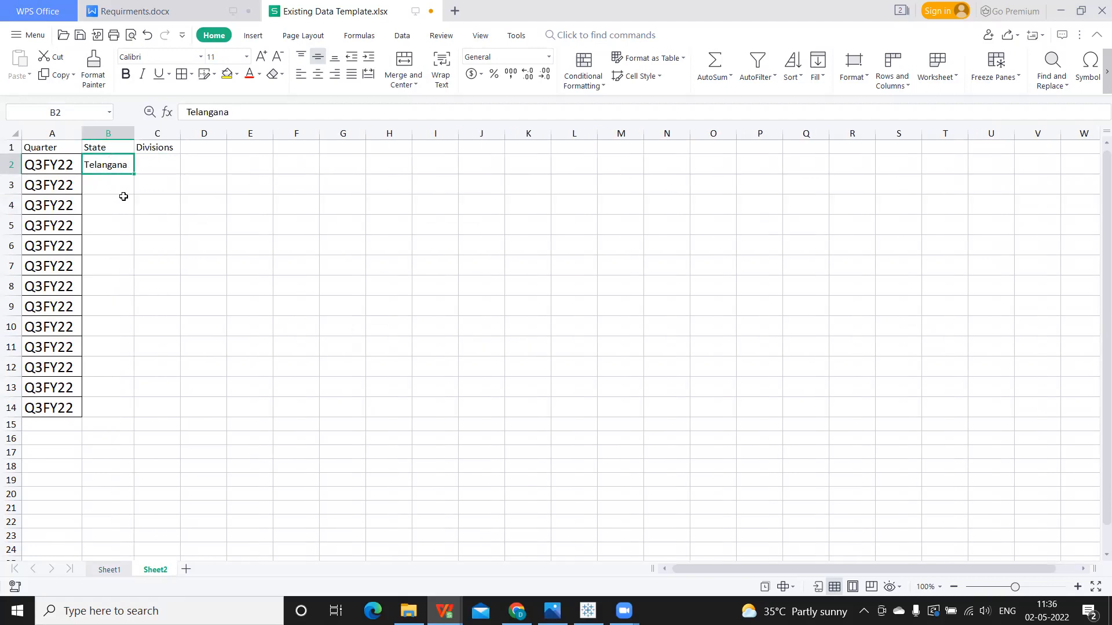
Step: List the divisions Finance, Revenue, Health and Feature in C2:C5 of Sheet2
left_click(146, 170)
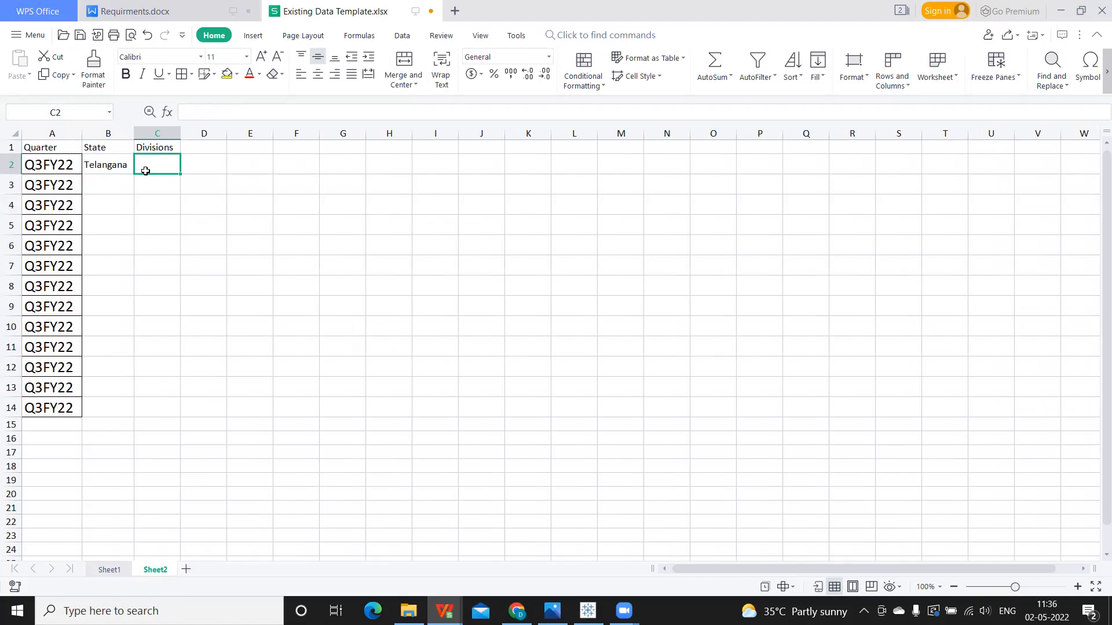
left_click(109, 570)
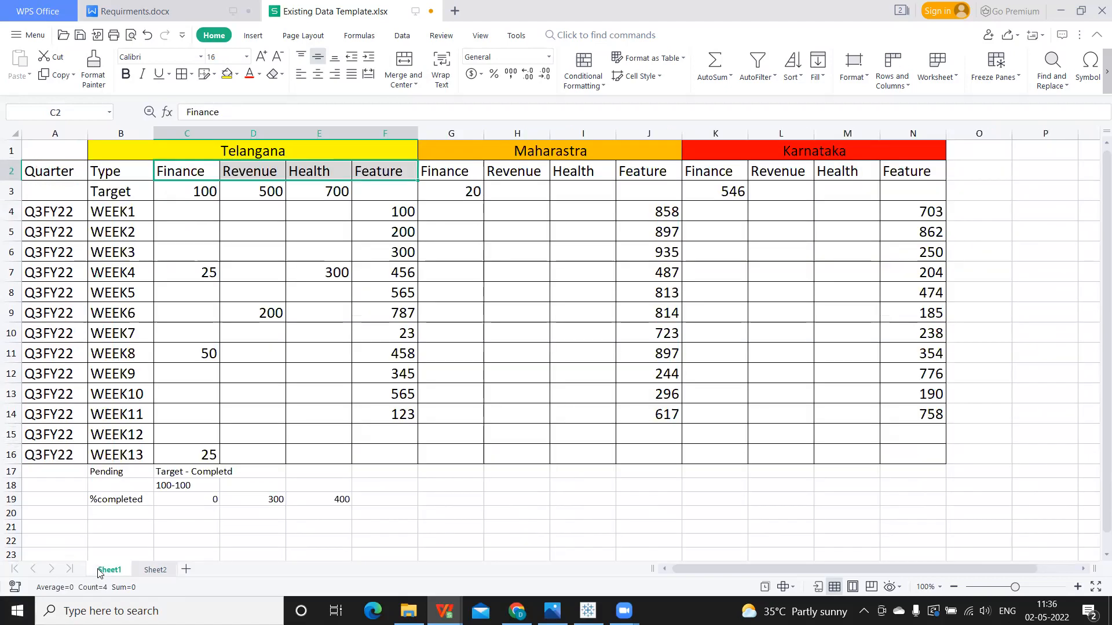
left_click(152, 568)
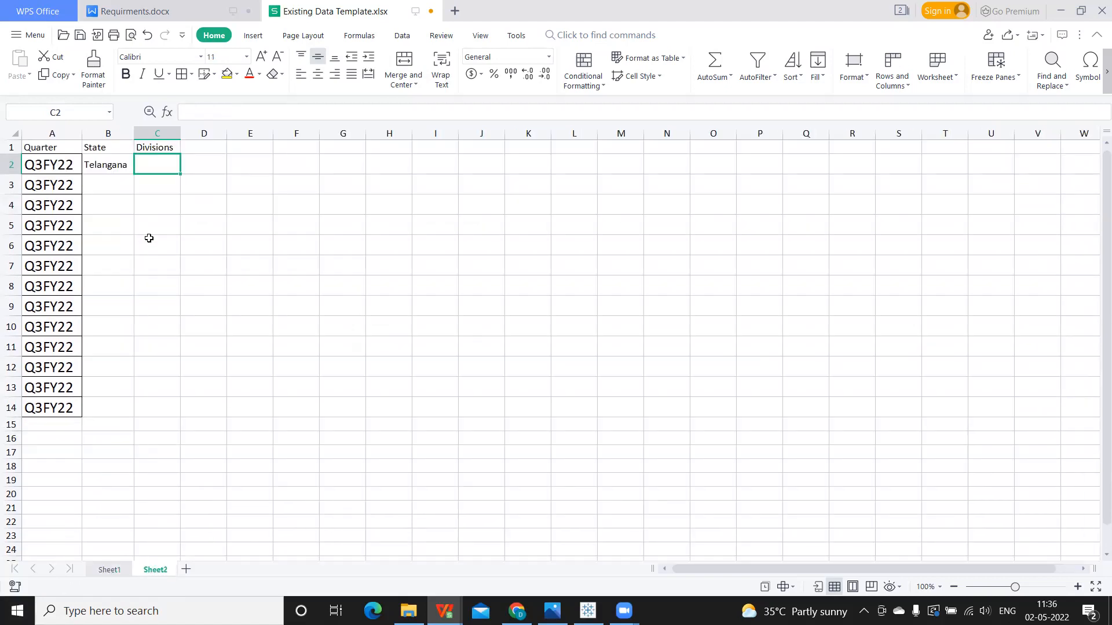
type("Finance")
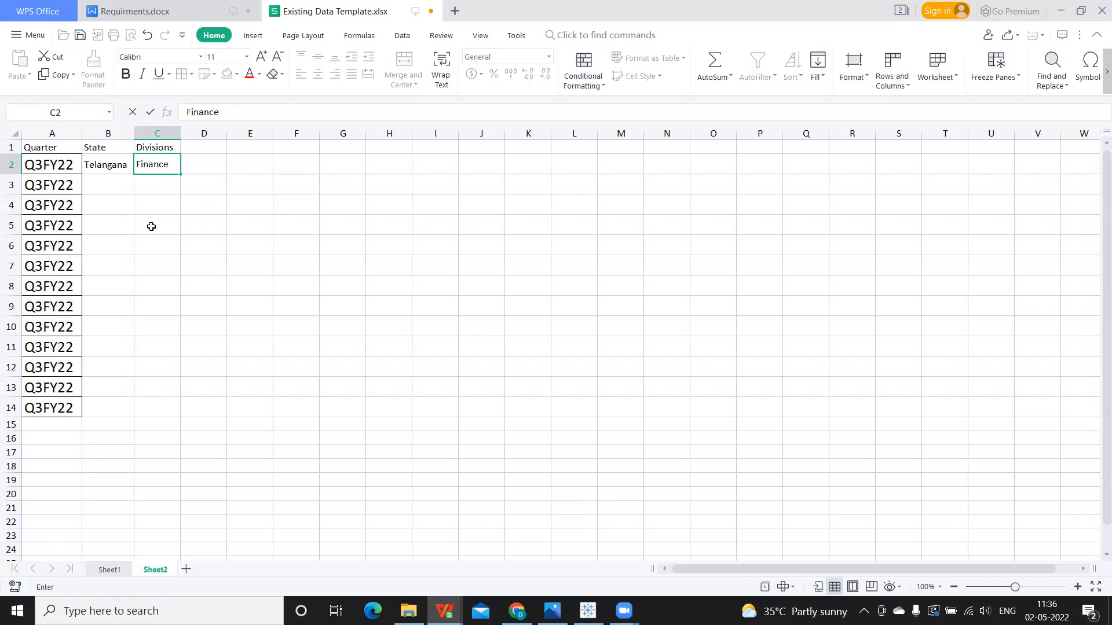
key("Return")
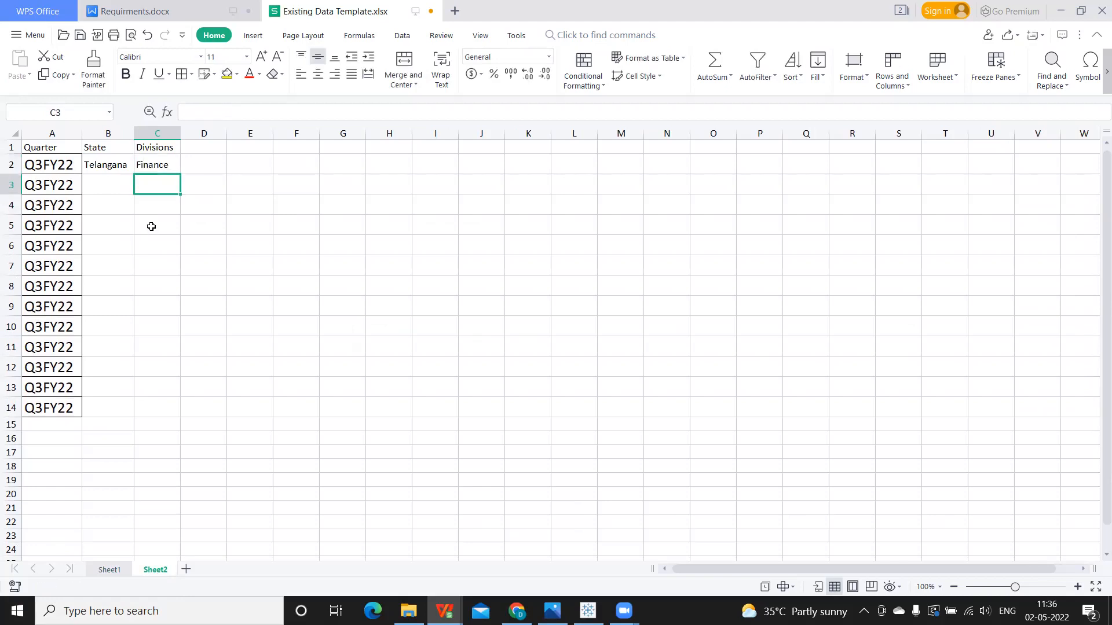
type("Revenue")
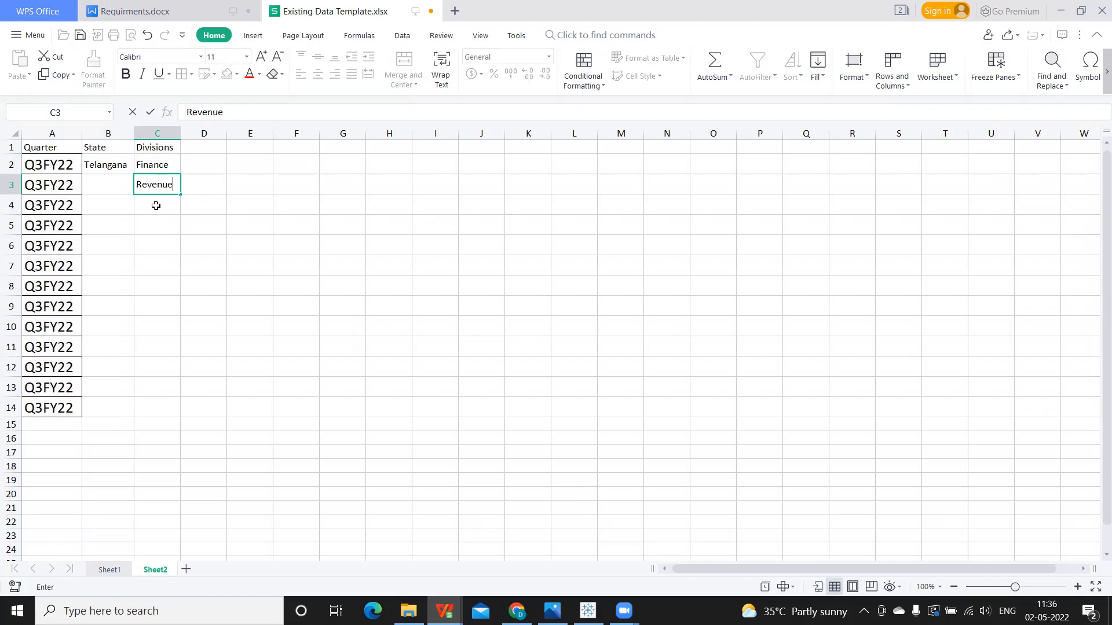
key("Return")
type("Health")
key("Return")
type("Feature")
key("Return")
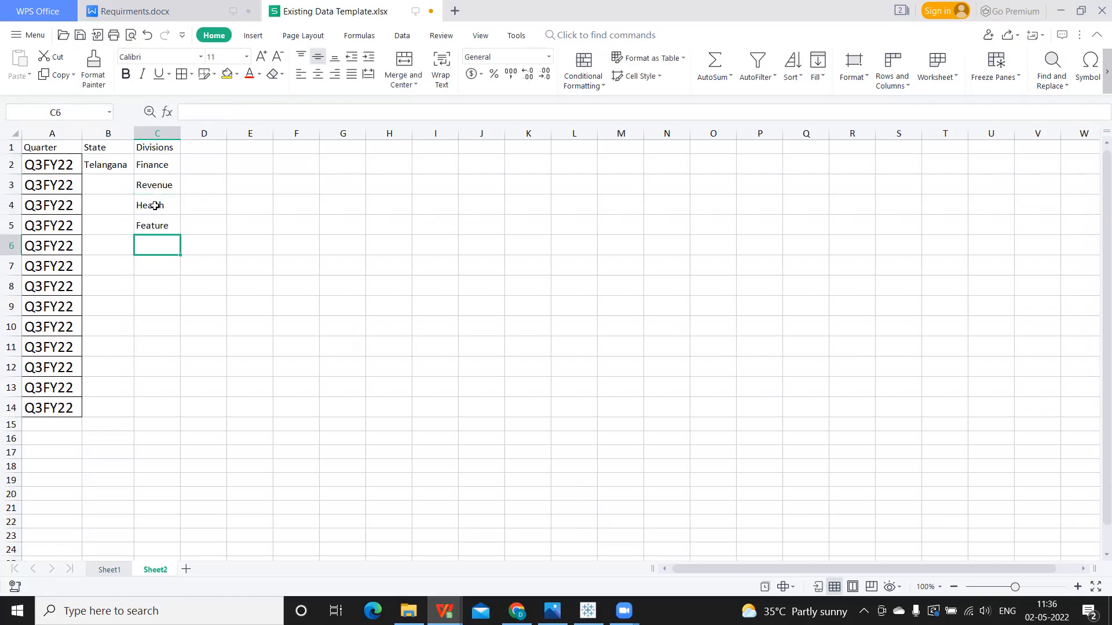
Step: Copy Telangana from B2 into B3, B4 and B5 so each division row has its state
left_click(110, 159)
key("ctrl+c")
mouse_move(108, 186)
left_mouse_down()
mouse_move(107, 201)
mouse_move(138, 225)
left_mouse_up()
left_click(112, 184)
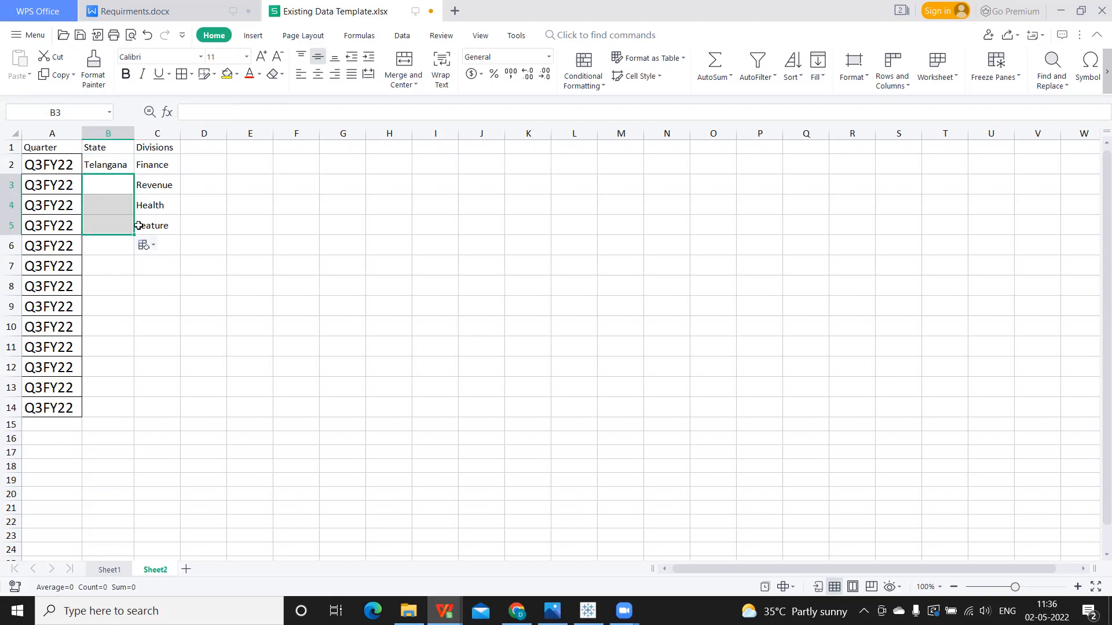
left_click(104, 165)
key("ctrl+c")
left_click(105, 183)
key("ctrl+v")
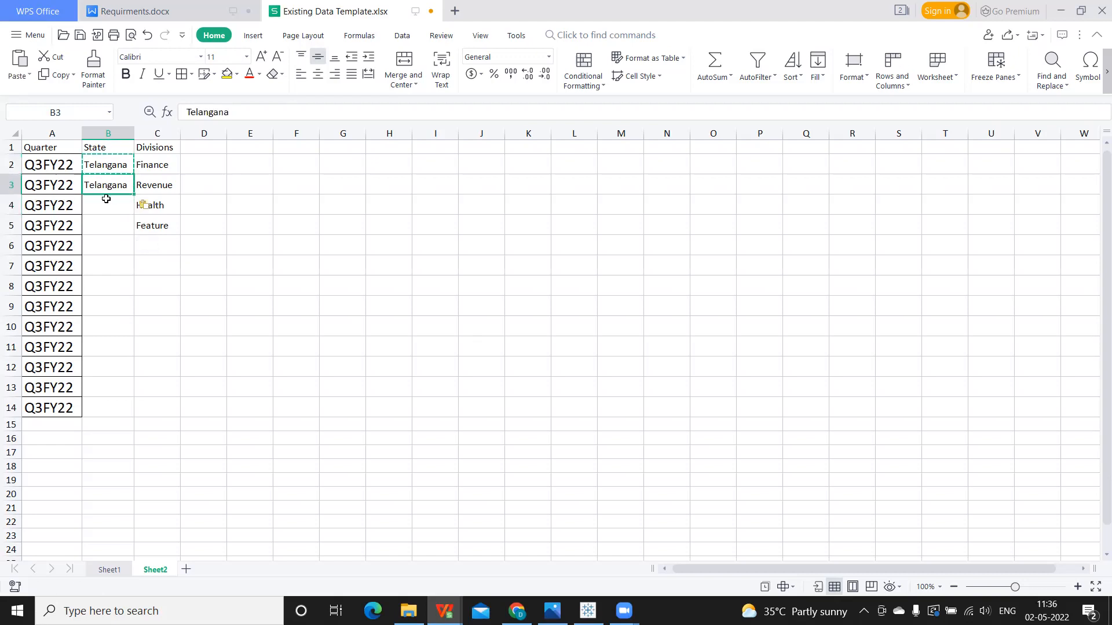
left_click(106, 199)
key("ctrl+v")
left_click(107, 221)
key("ctrl+v")
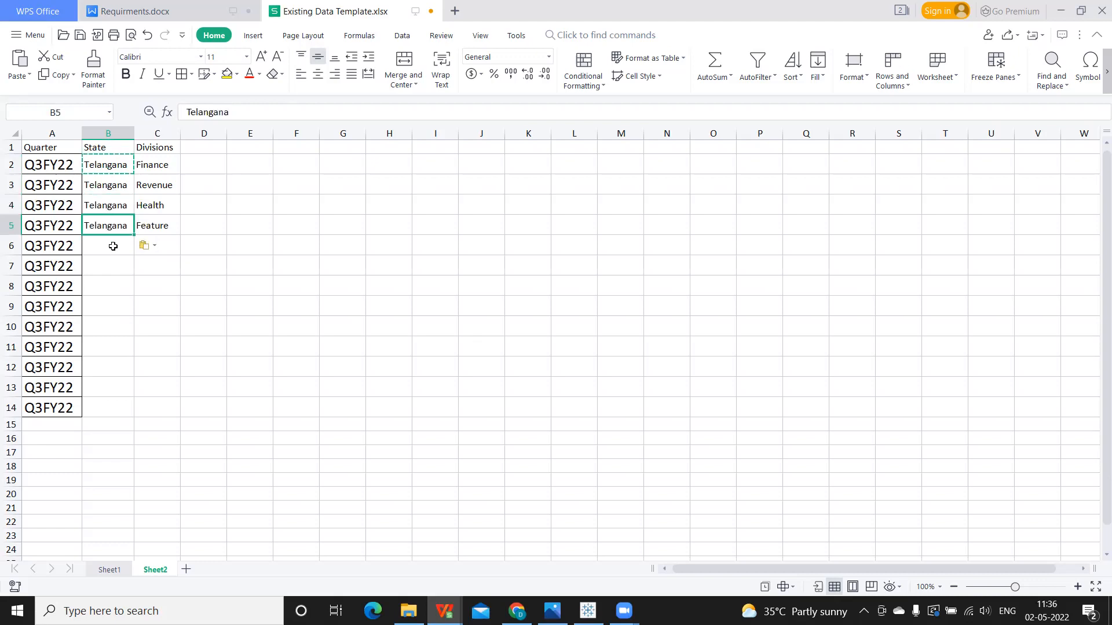
left_click(113, 246)
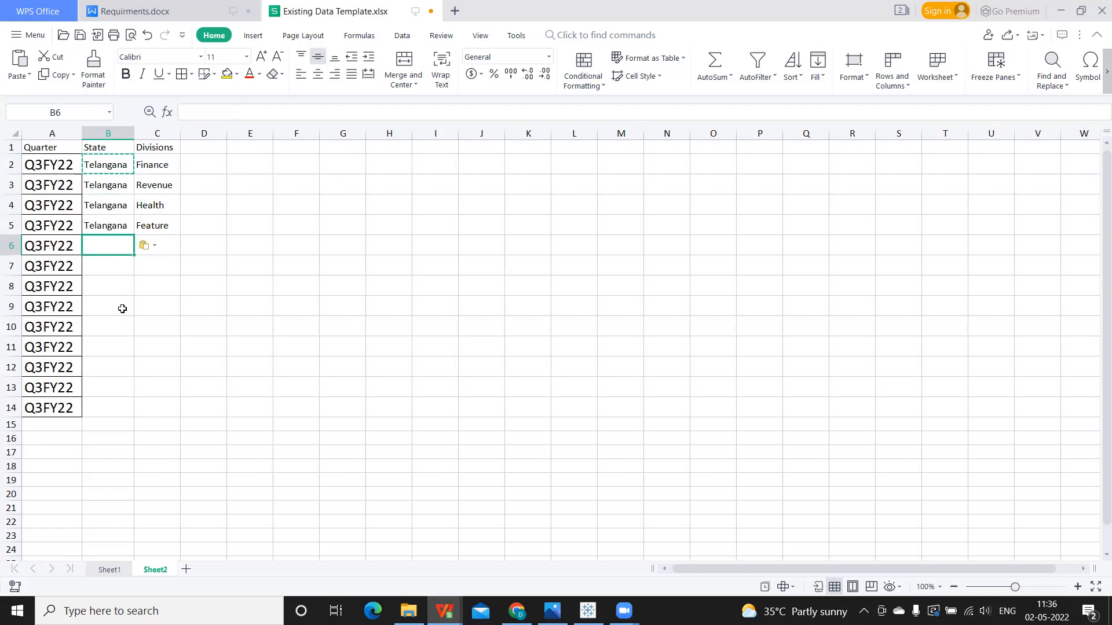
Step: Check the division and week labels in Sheet1, and clear Revenue, Health and Feature from C3:C5 of Sheet2
left_click(109, 569)
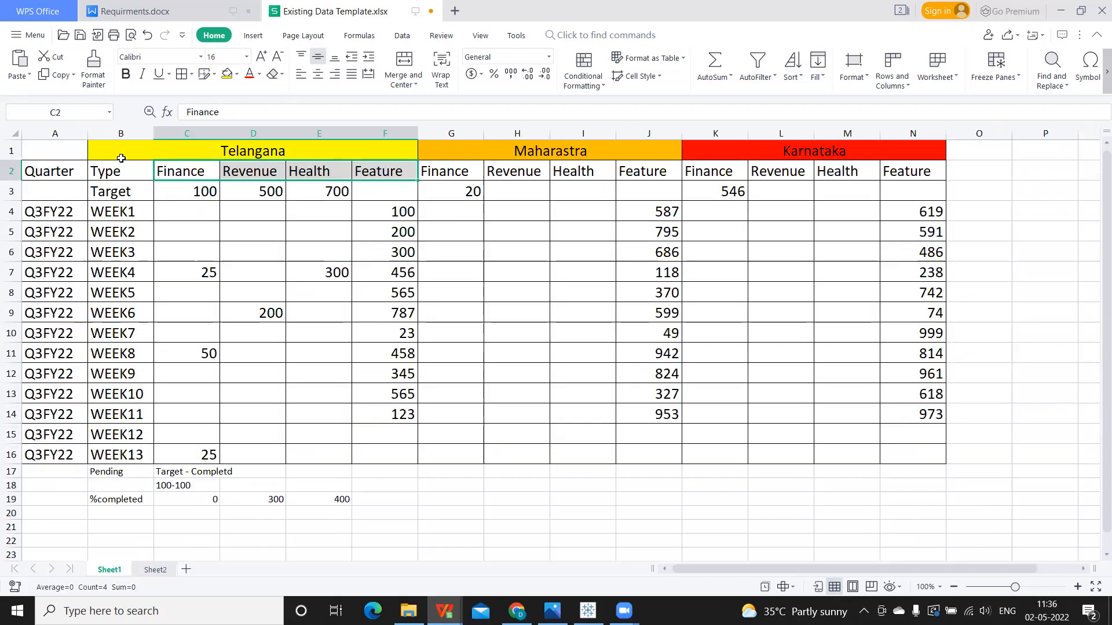
left_click(174, 172)
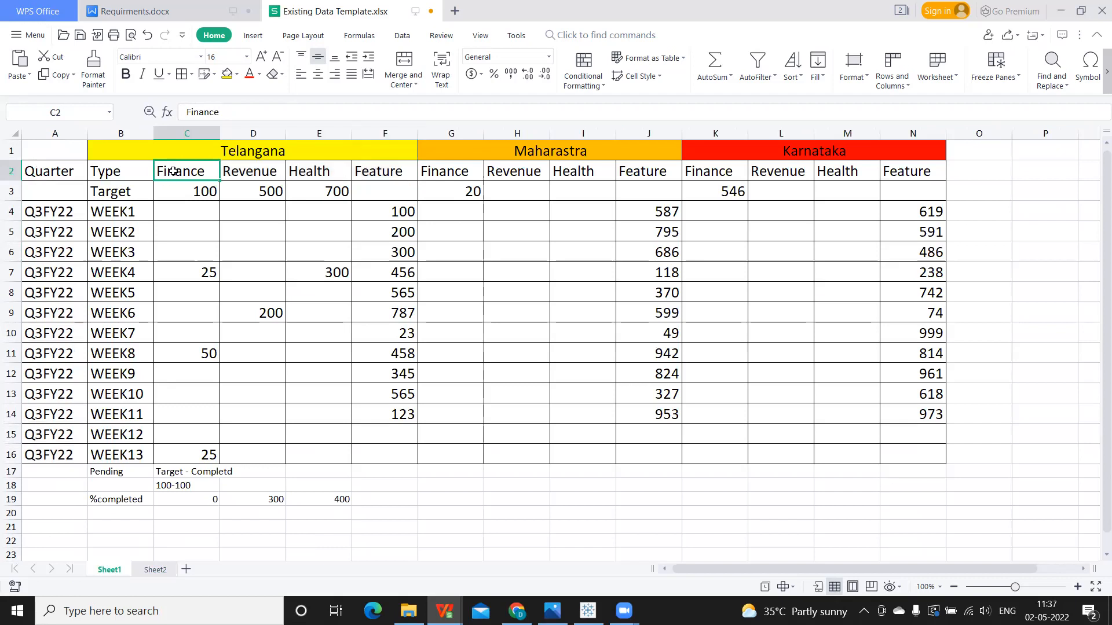
left_click_drag(112, 213, 126, 458)
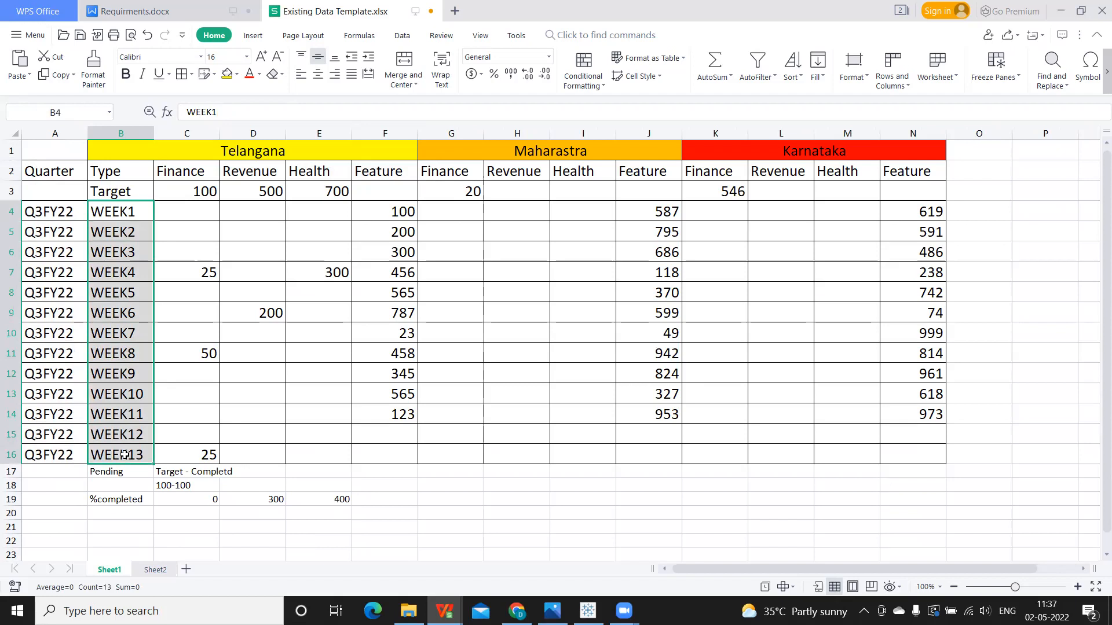
left_click(152, 571)
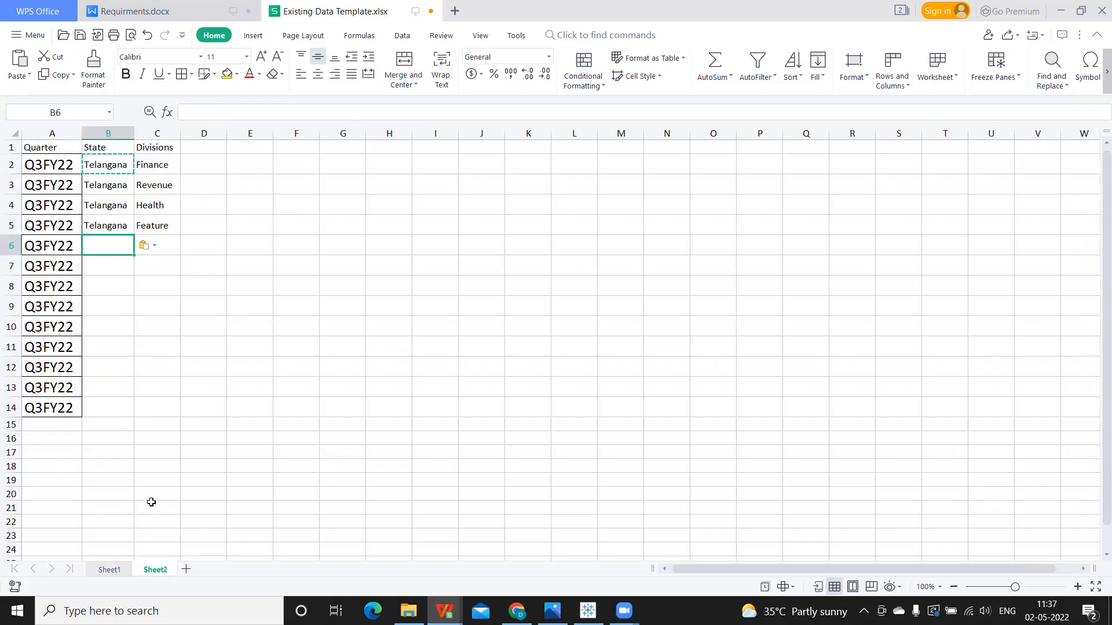
left_click_drag(143, 185, 166, 234)
key("ctrl+z")
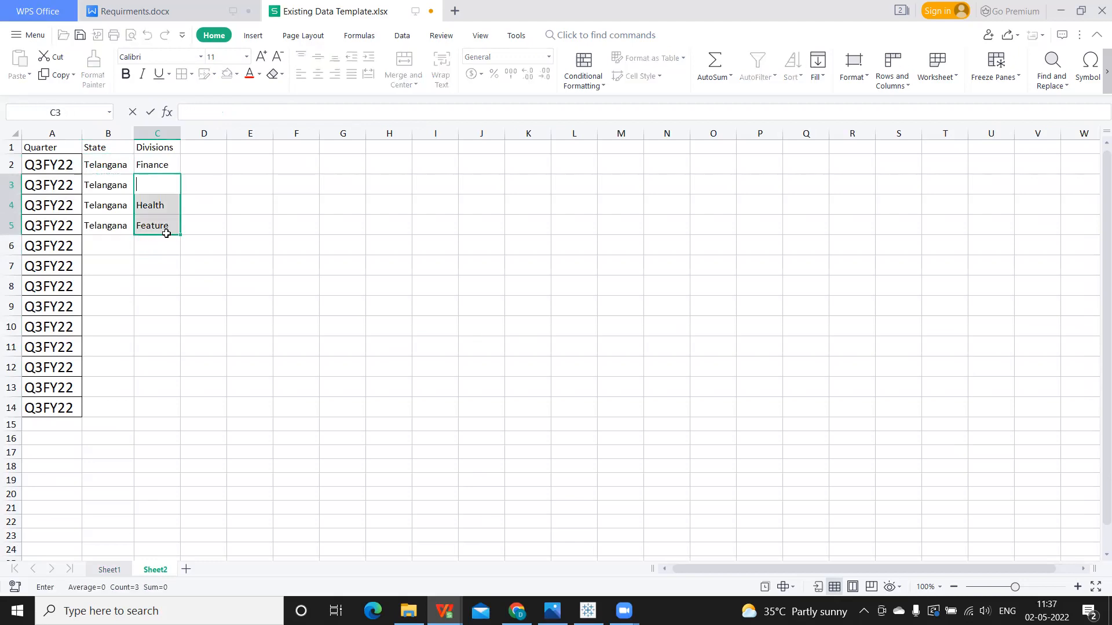
left_click(154, 227)
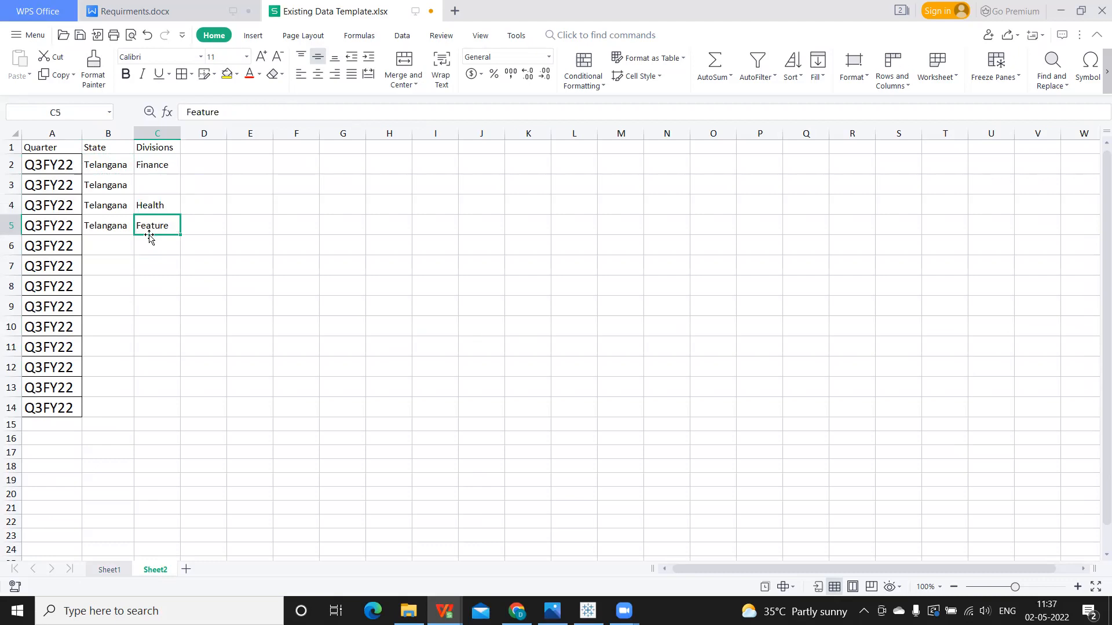
left_click(153, 208)
key("Delete")
left_click(154, 227)
key("Delete")
Step: Enter the header "WeekNo" in D1 and fill D2:D14 with the series Week1 to Week13
left_click(193, 149)
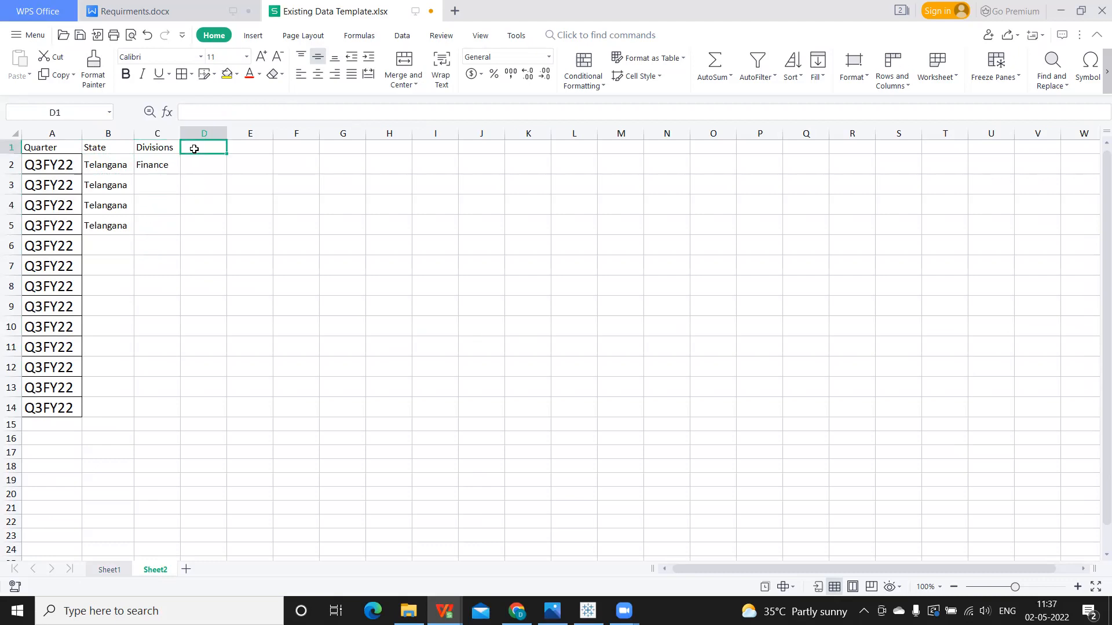
type("WeekNo")
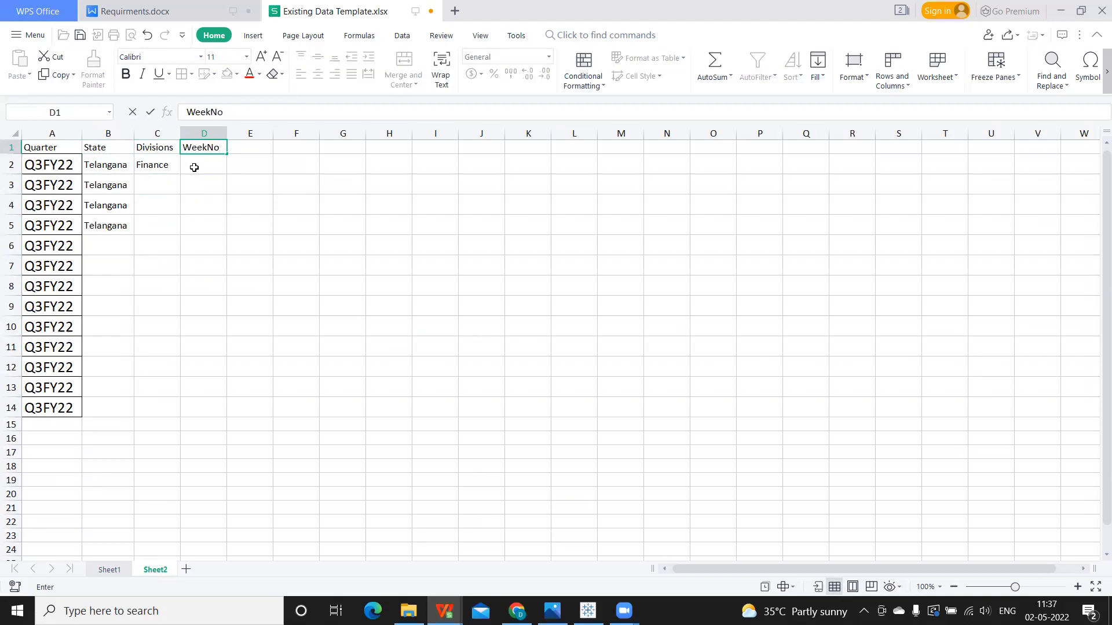
left_click(194, 164)
type("W")
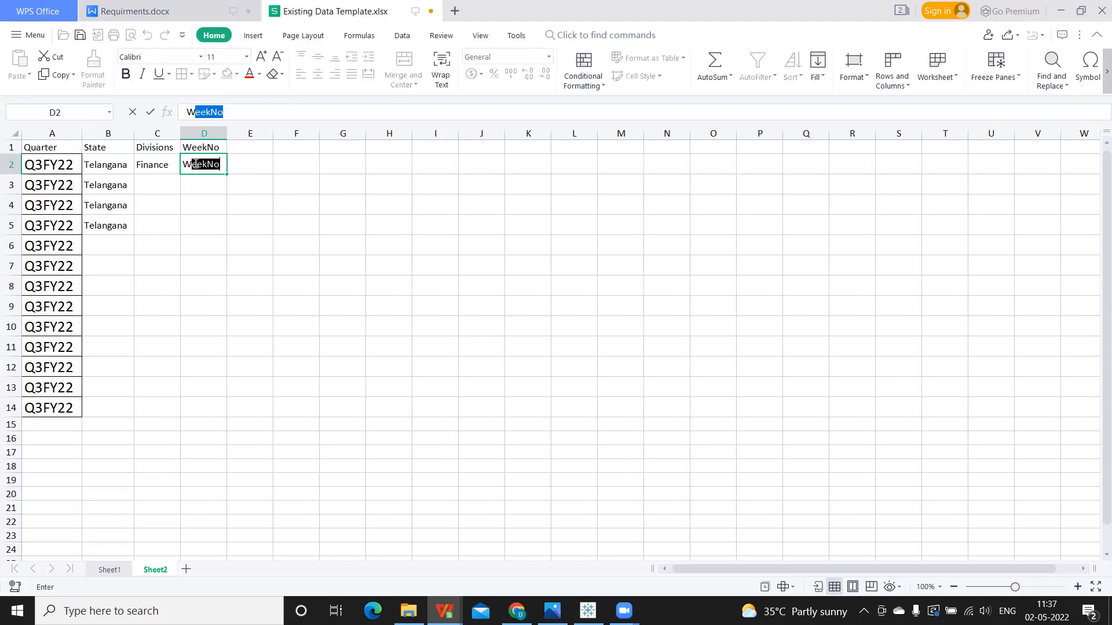
type("eek1")
key("Return")
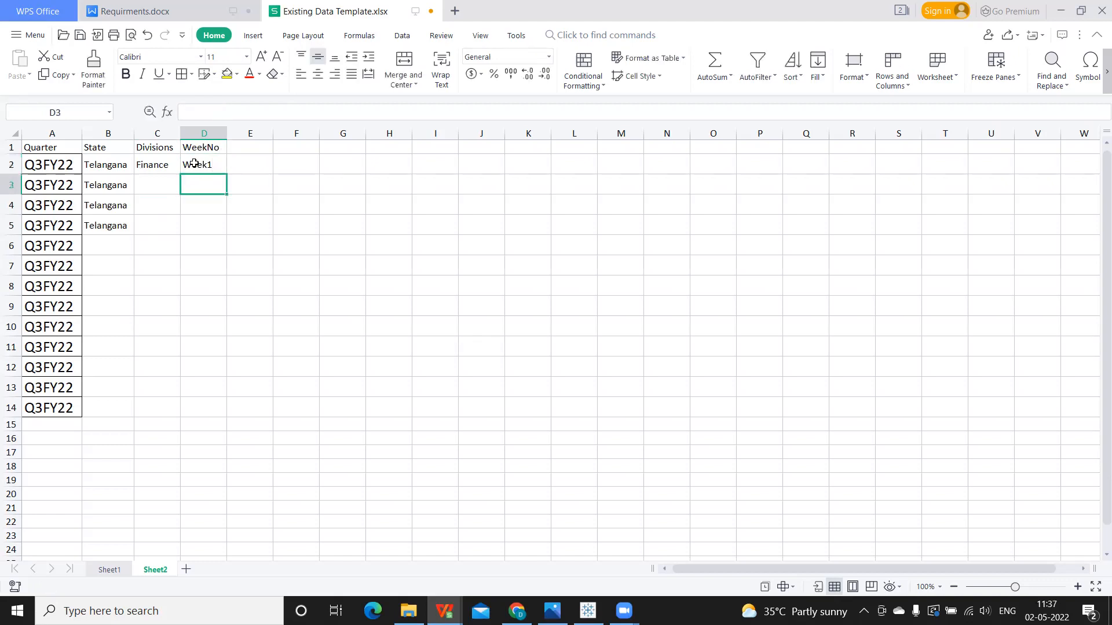
left_click(194, 163)
left_click_drag(226, 173, 223, 408)
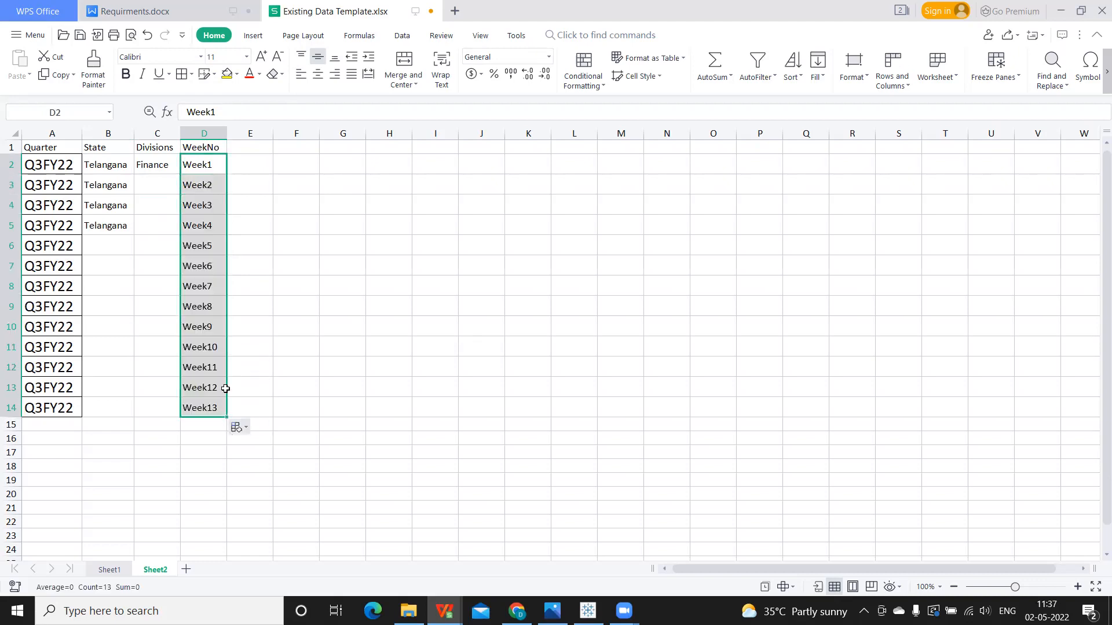
left_click(255, 268)
Step: Fill the Divisions column with Finance through C14 and the State column with Telangana through B14
left_click(158, 165)
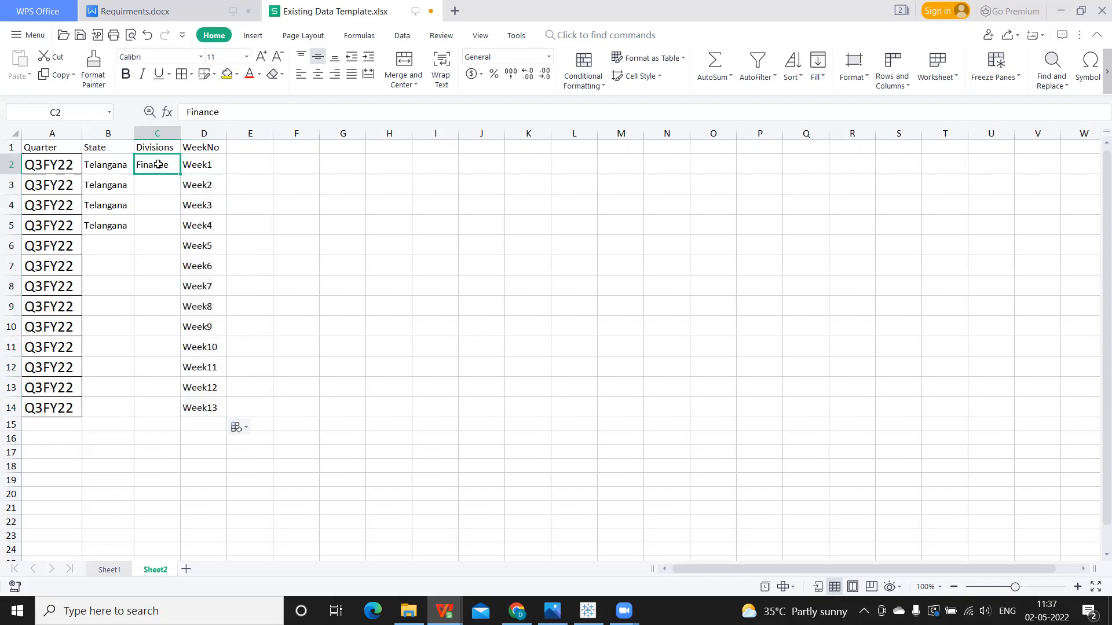
key("ctrl+c")
left_click(158, 187)
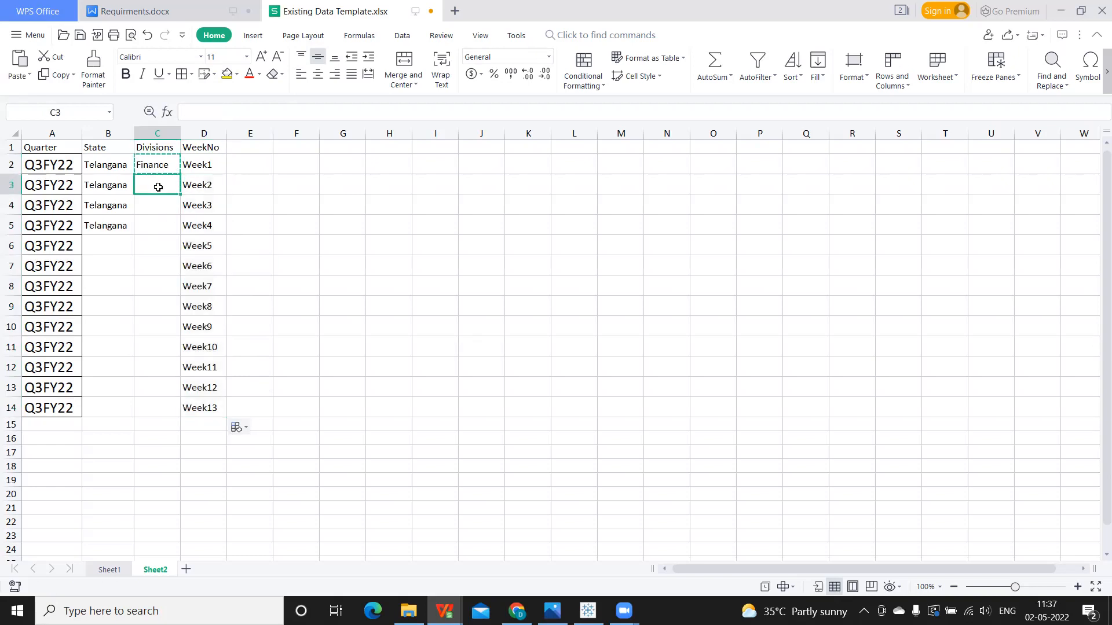
key("ctrl+v")
left_click_drag(180, 195, 190, 412)
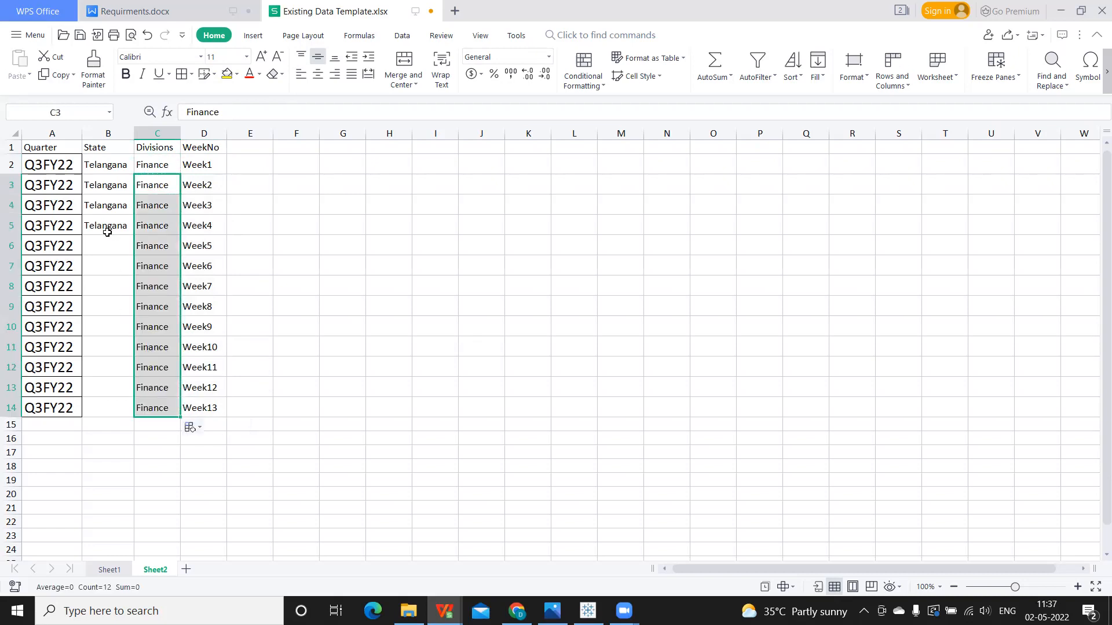
left_click(108, 231)
left_click_drag(129, 270, 136, 415)
left_click(387, 292)
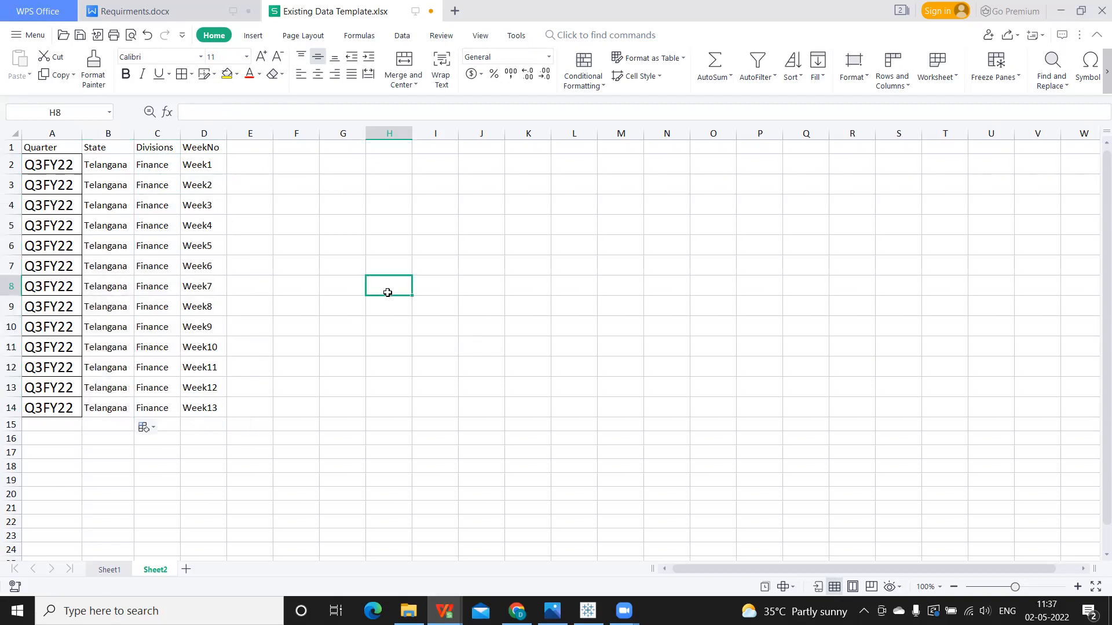
left_click(250, 161)
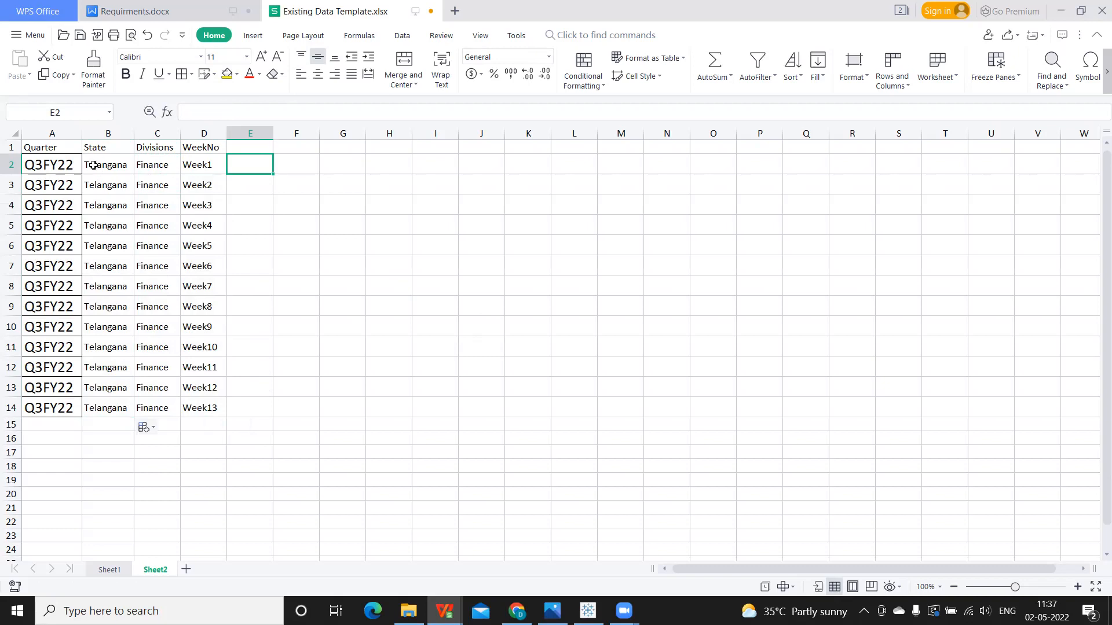
left_click_drag(98, 163, 178, 184)
left_click_drag(110, 165, 205, 407)
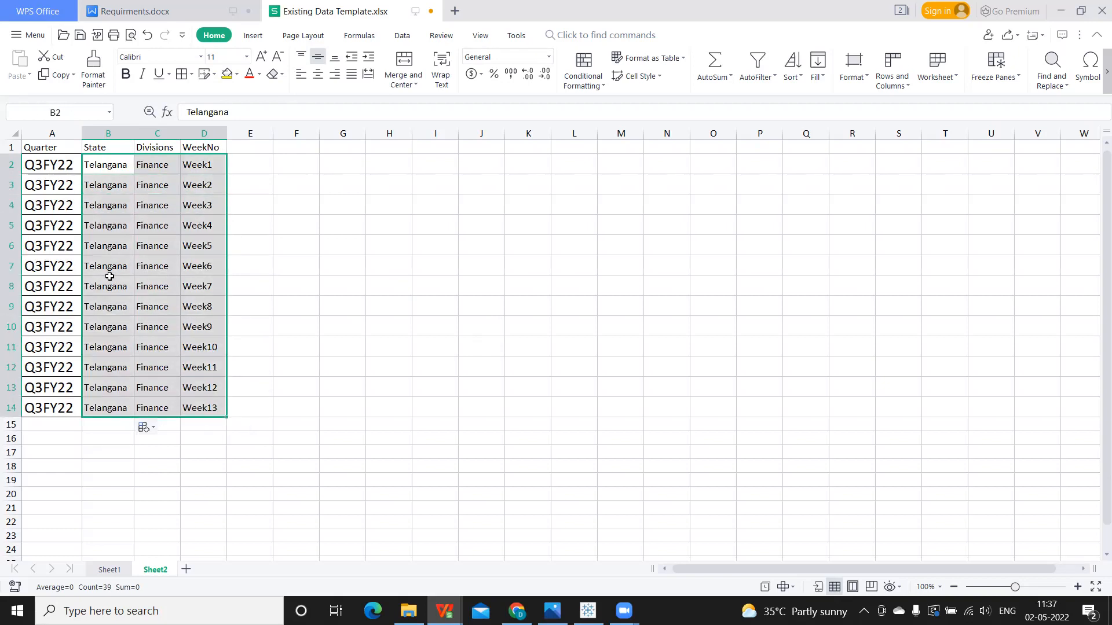
left_click(93, 166)
left_click(138, 169)
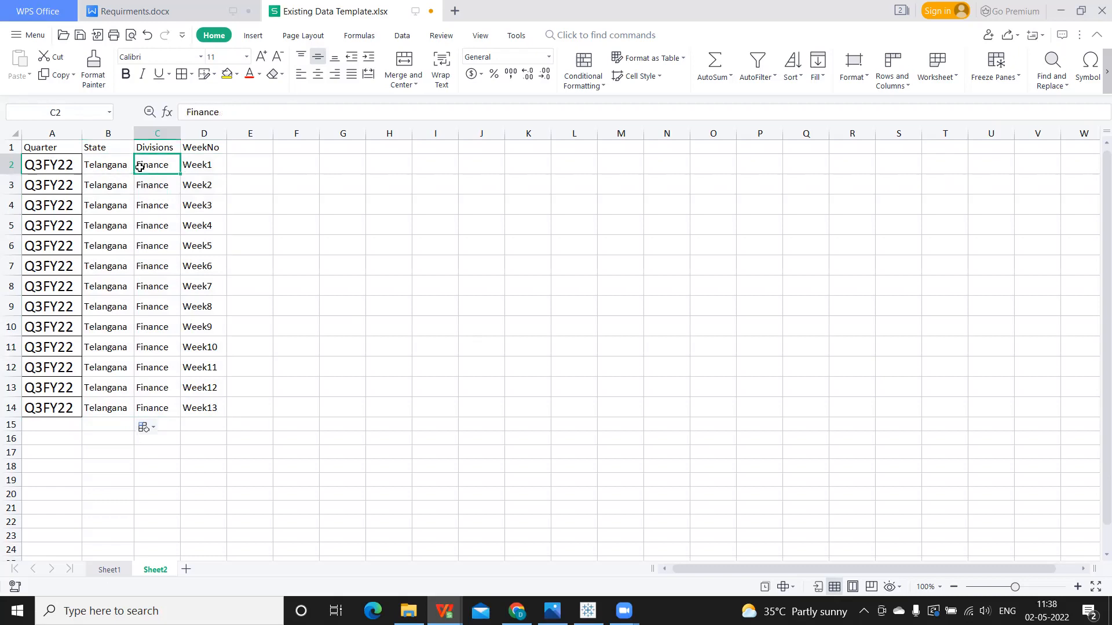
left_click(105, 185)
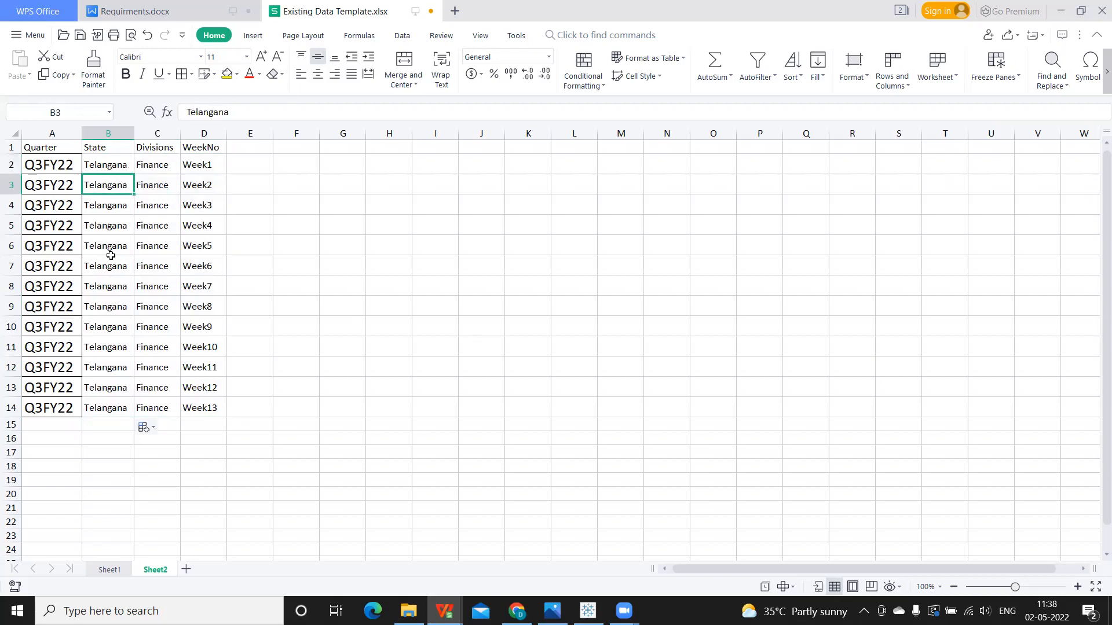
left_click(107, 162)
left_click_drag(114, 165, 203, 409)
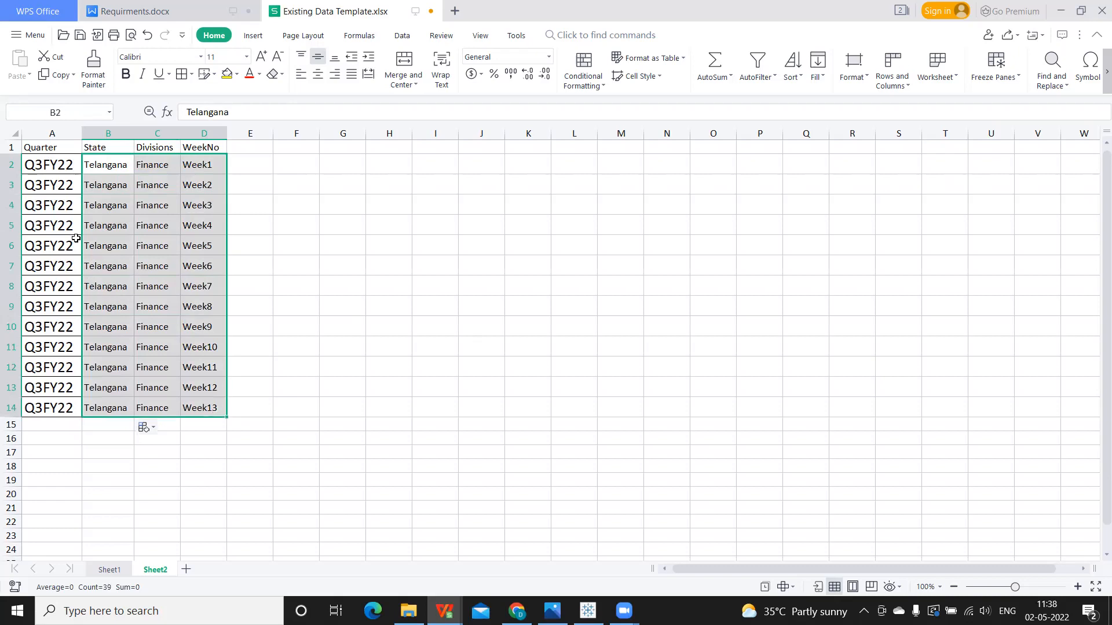
Step: Copy the Telangana Finance block A2:D14 and paste it directly below, starting at A15
left_click_drag(36, 163, 199, 408)
key("ctrl+c")
left_click(47, 424)
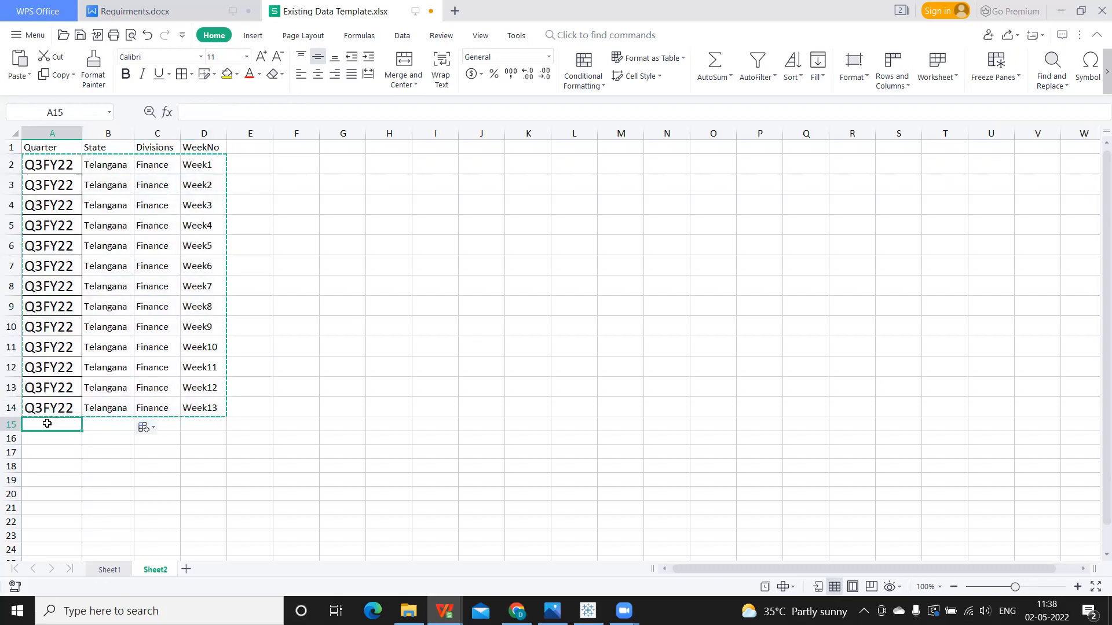
key("ctrl+v")
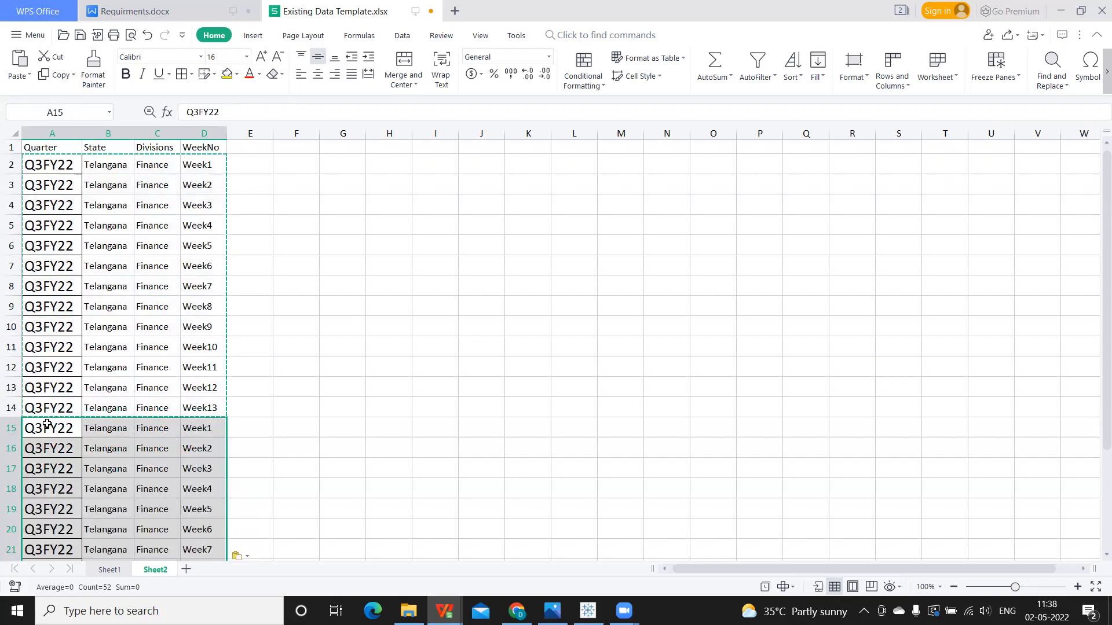
Step: Check the division order in Sheet1 and replace Finance with Revenue in C15:C27 of Sheet2
left_click(145, 429)
left_click(110, 570)
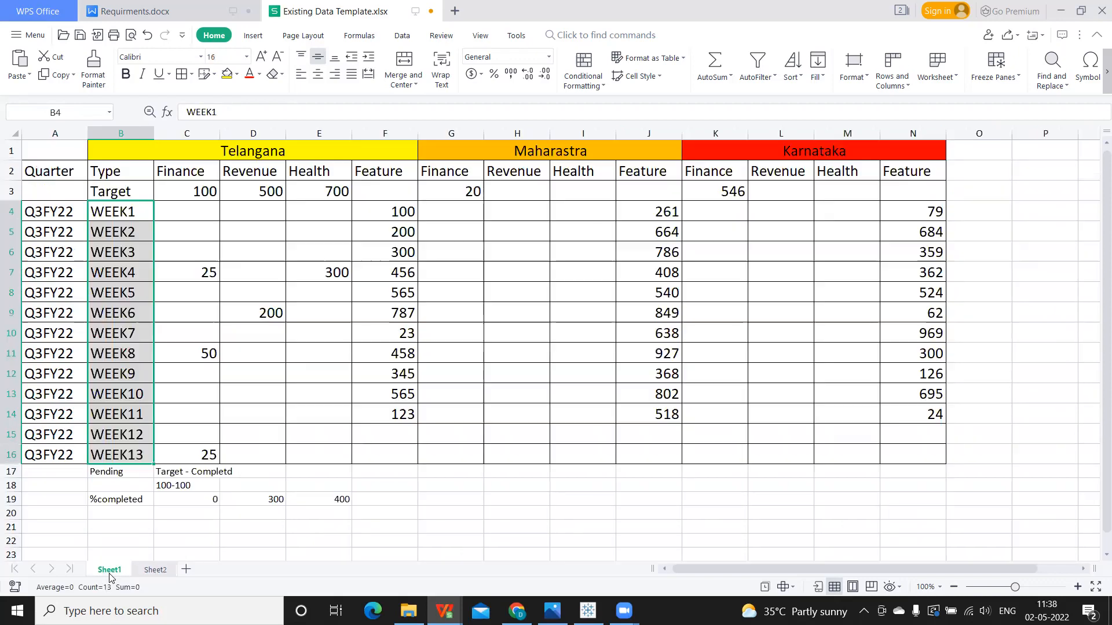
left_click(152, 570)
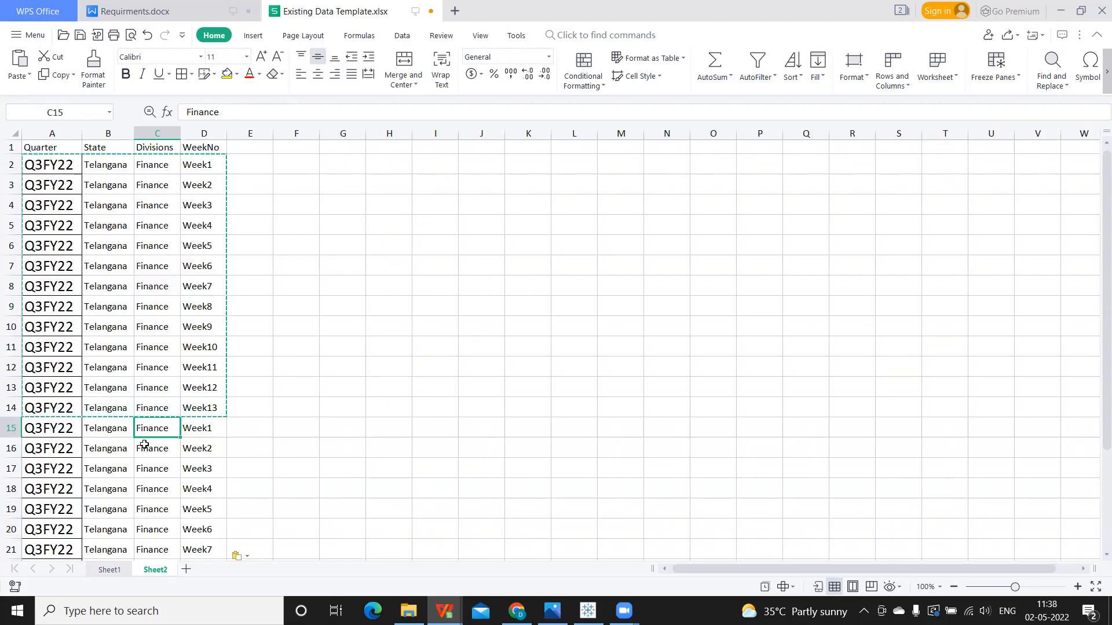
type("Reven")
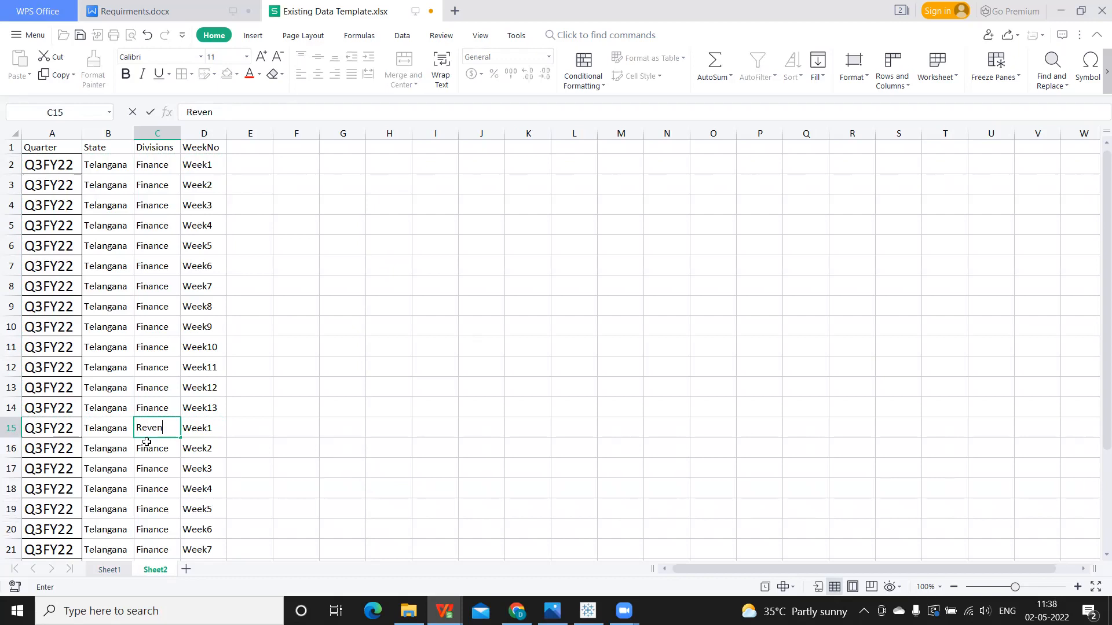
key("Return")
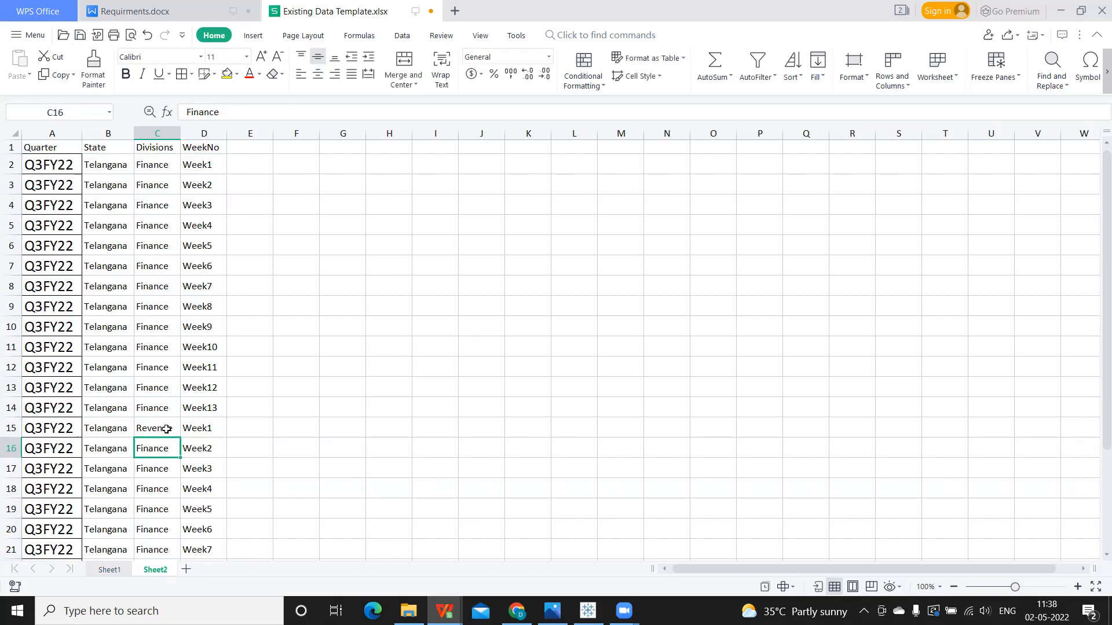
left_click(166, 429)
left_click_drag(179, 449, 168, 535)
left_click(243, 327)
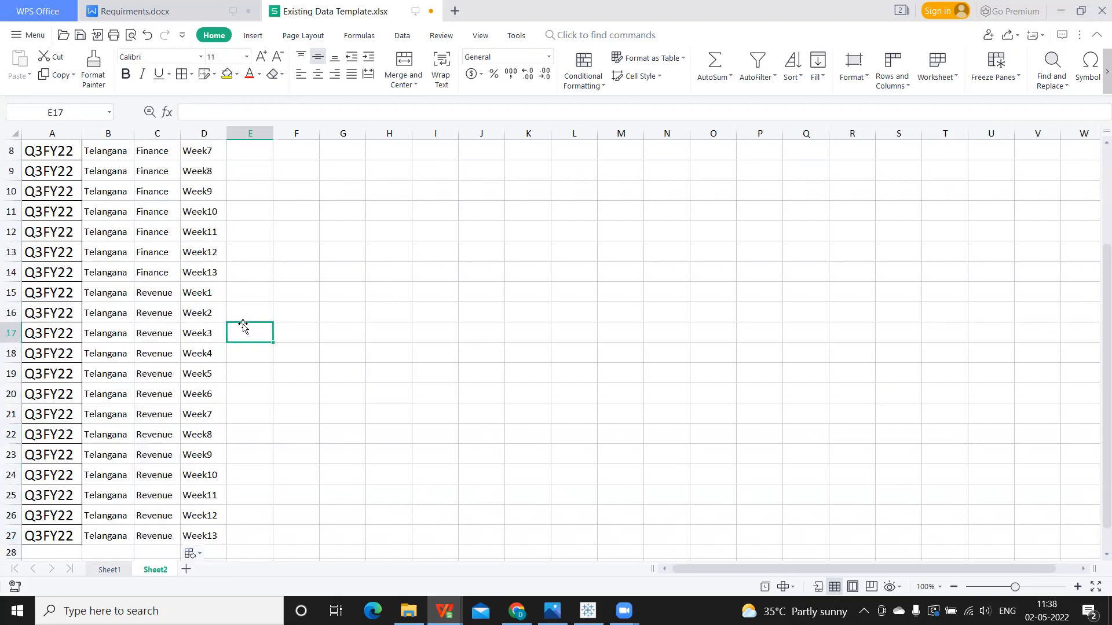
Step: Add the column headers "Target" in E1 and "Completed" in F1 of Sheet2
scroll(242, 323, "up", 3)
left_click(243, 146)
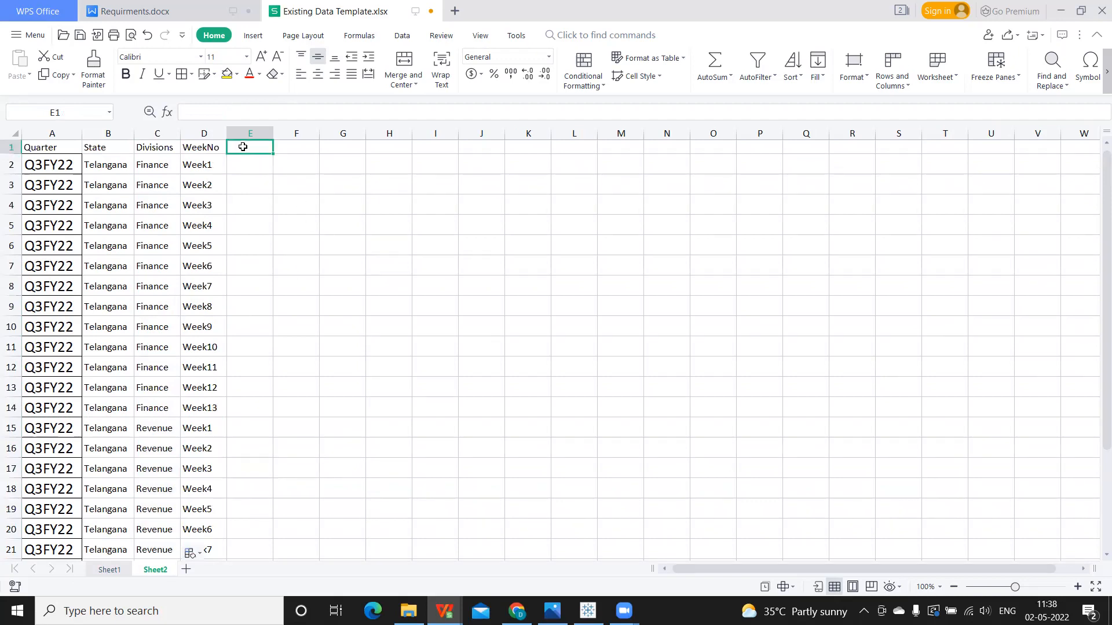
type("Target")
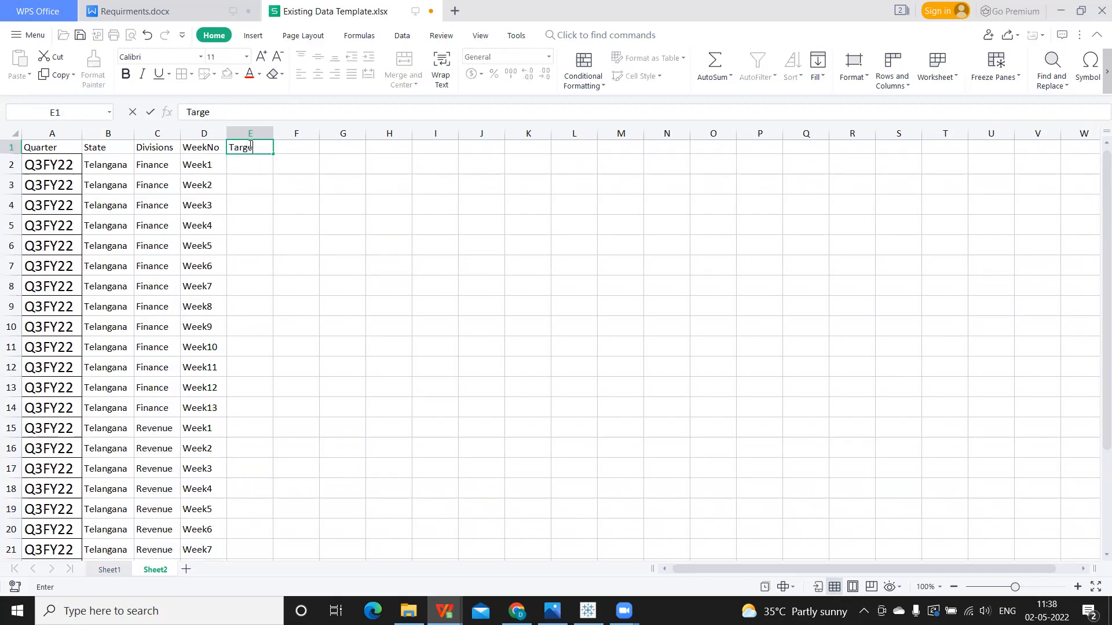
key("Tab")
type("Completed")
key("Return")
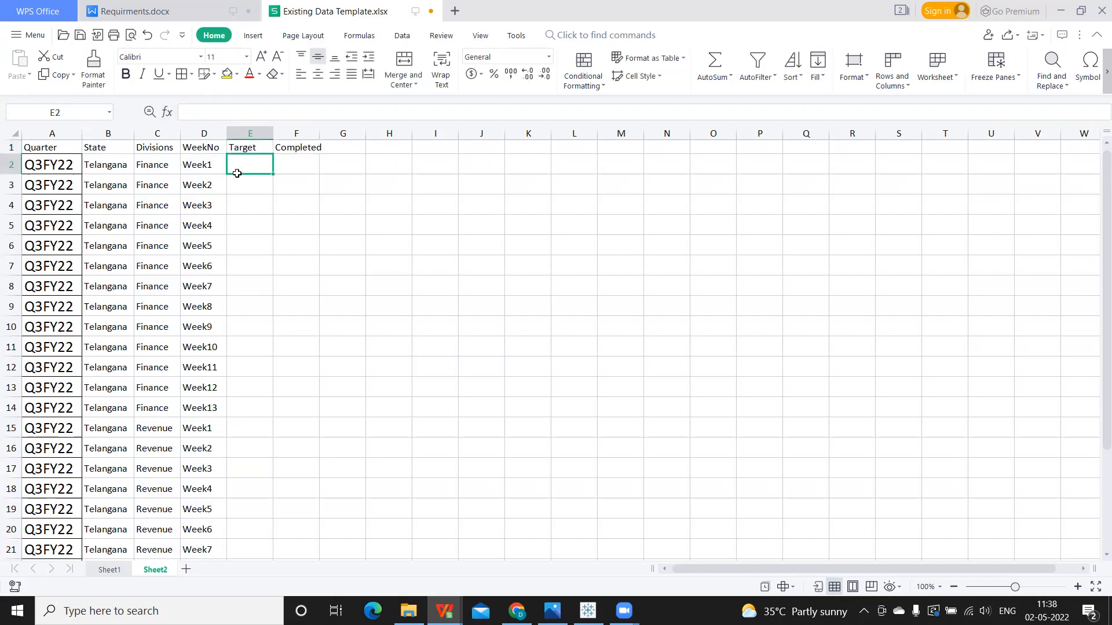
Step: Look up Telangana's Finance target in Sheet1 and enter 100 as the Week1 Target in E2 of Sheet2
left_click(110, 569)
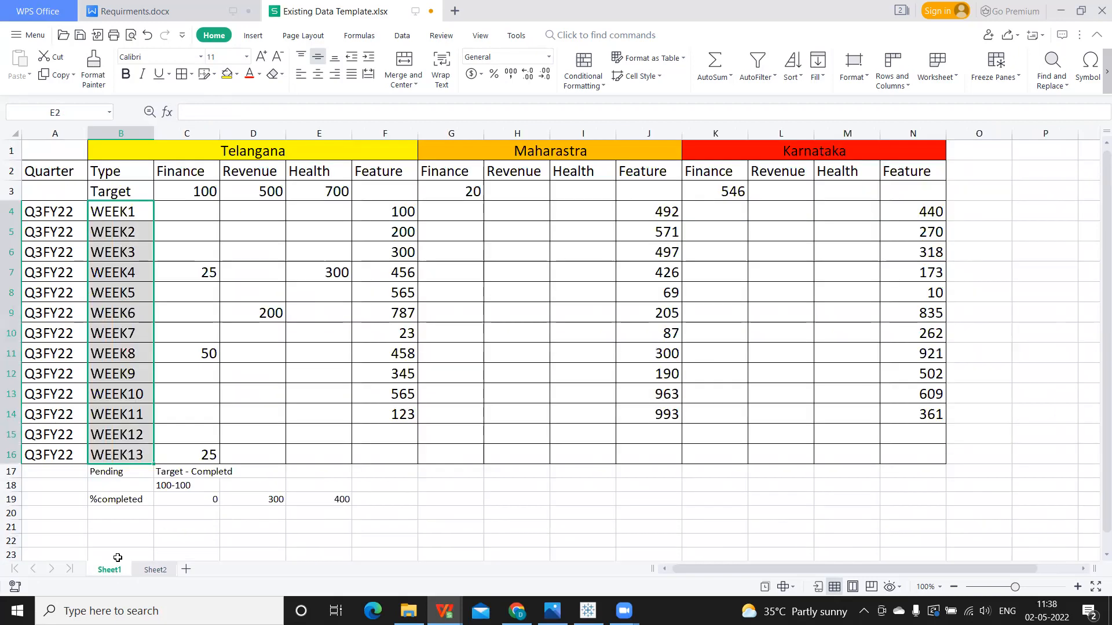
left_click(189, 189)
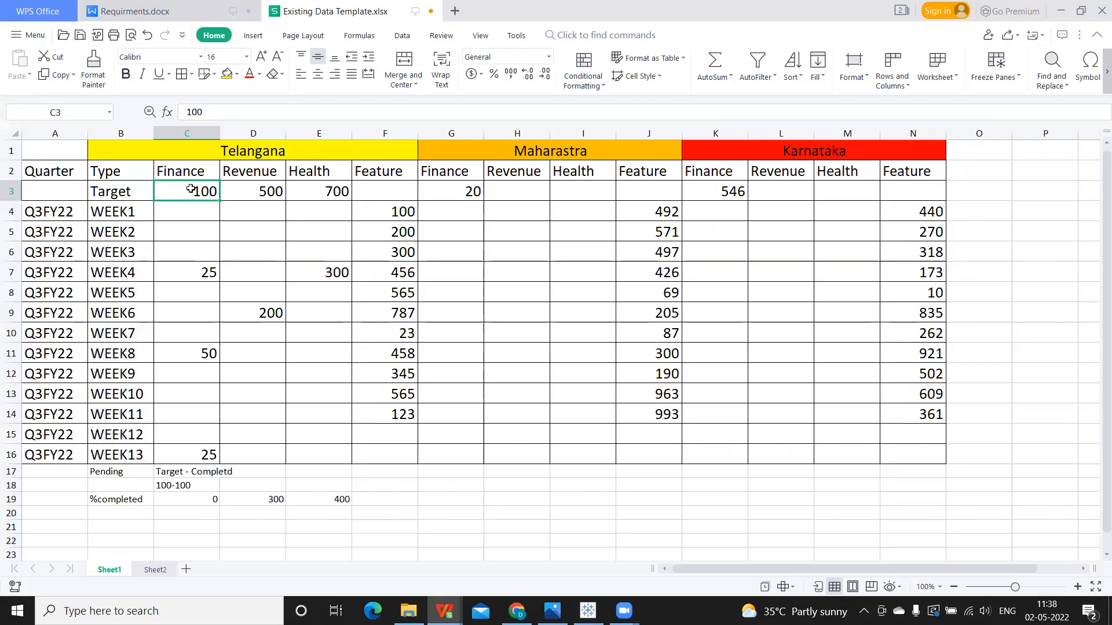
left_click(155, 569)
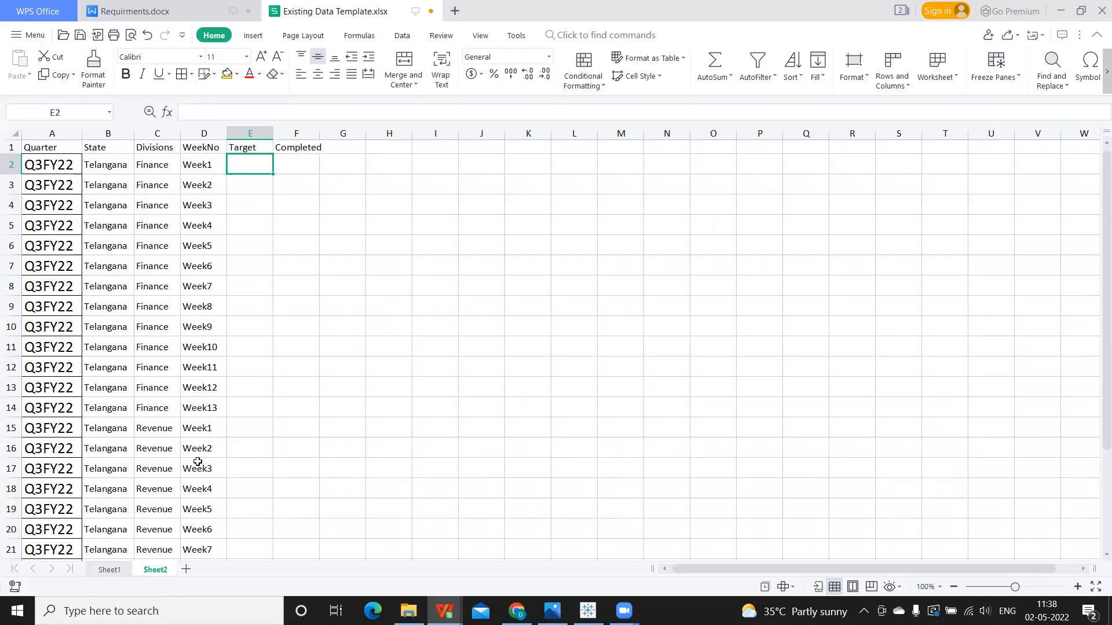
type("100")
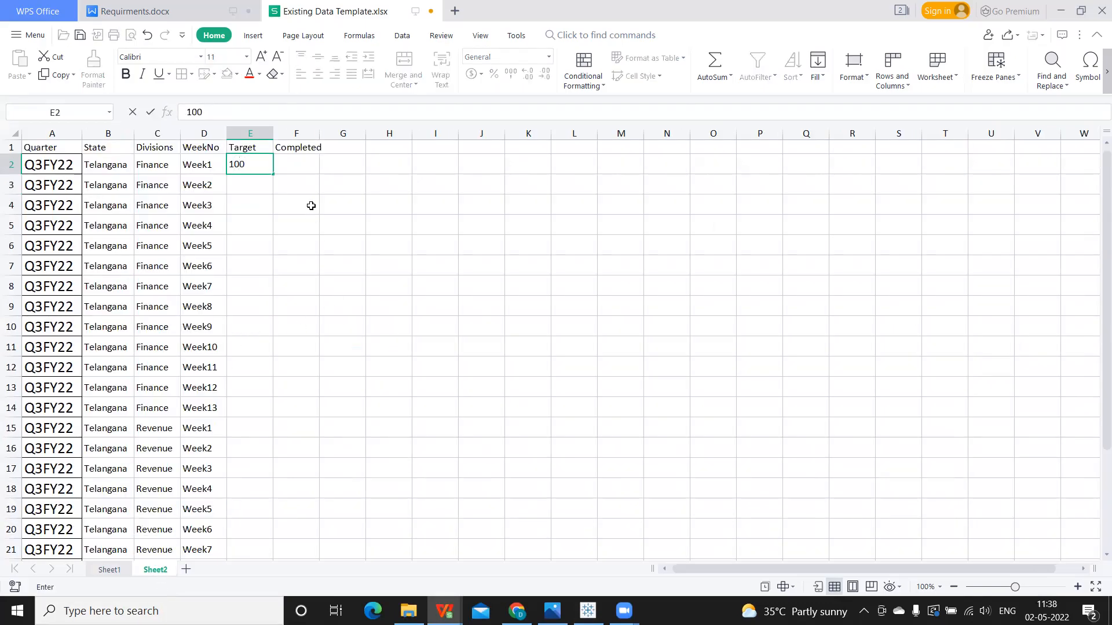
left_click(301, 151)
left_click(293, 159)
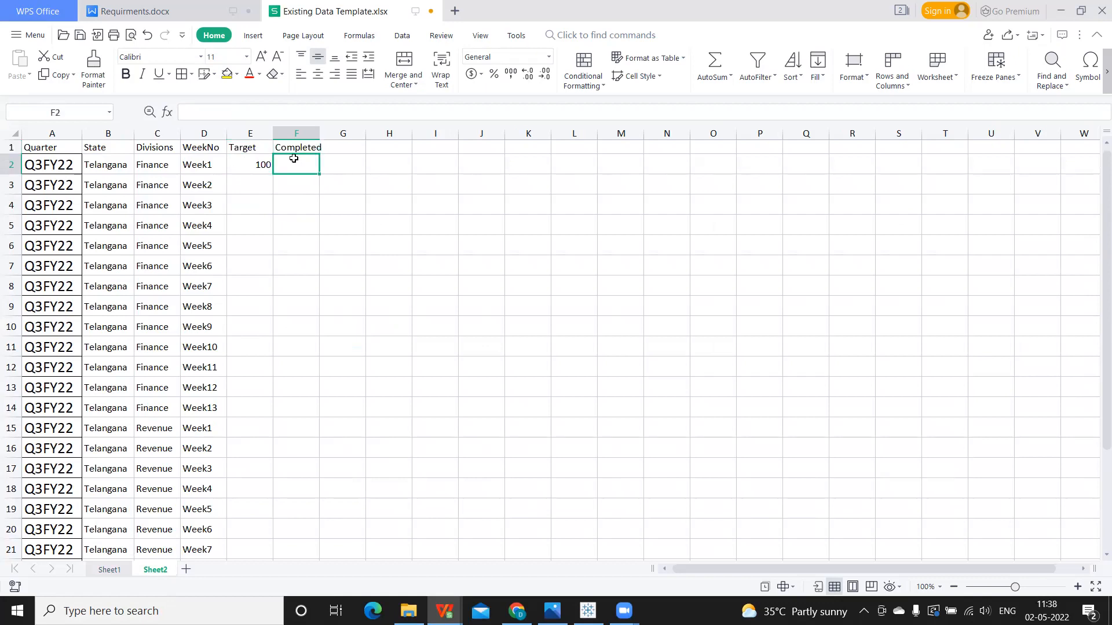
Step: Look up Telangana's completed Finance values in Sheet1 and enter 25, 50 and 25 for Week4, Week8 and Week13 in Sheet2's Completed column
left_click(107, 571)
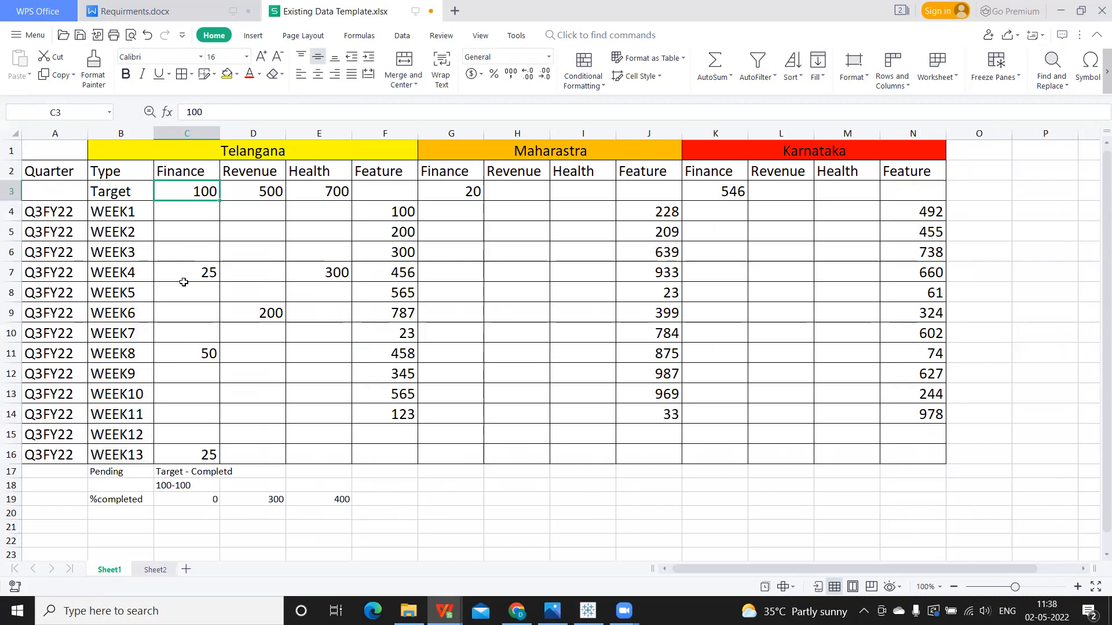
left_click(190, 277)
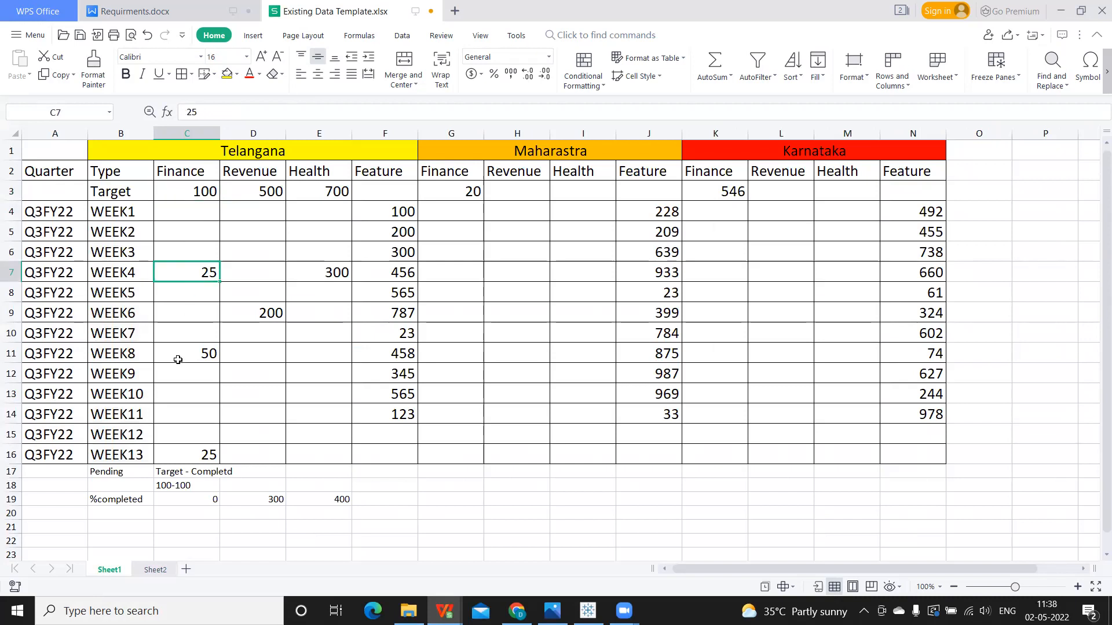
left_click(178, 359)
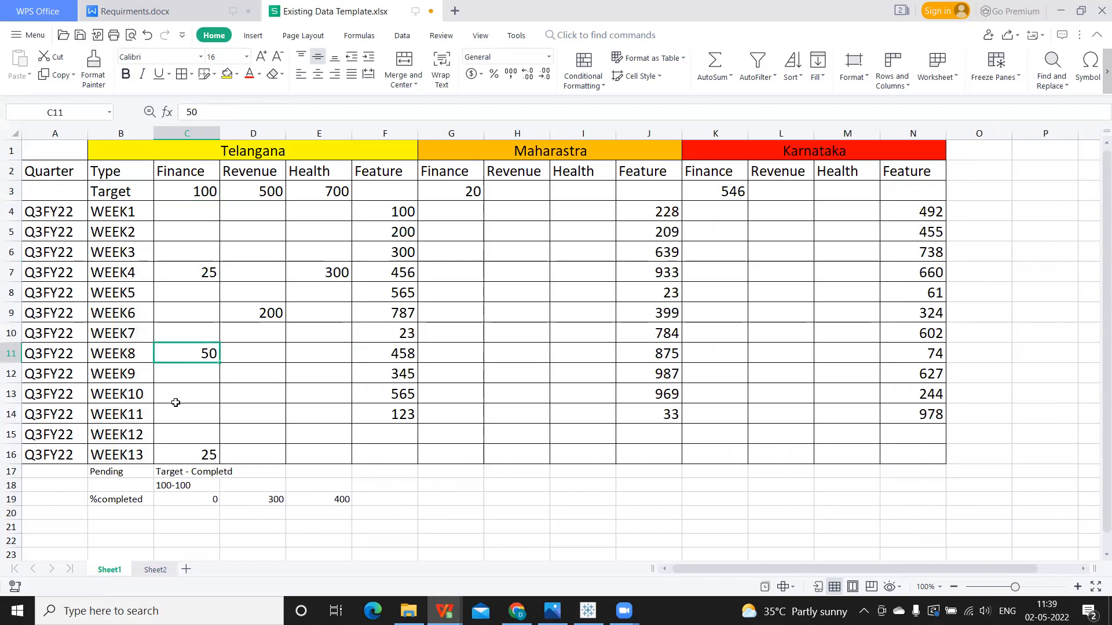
left_click(176, 462)
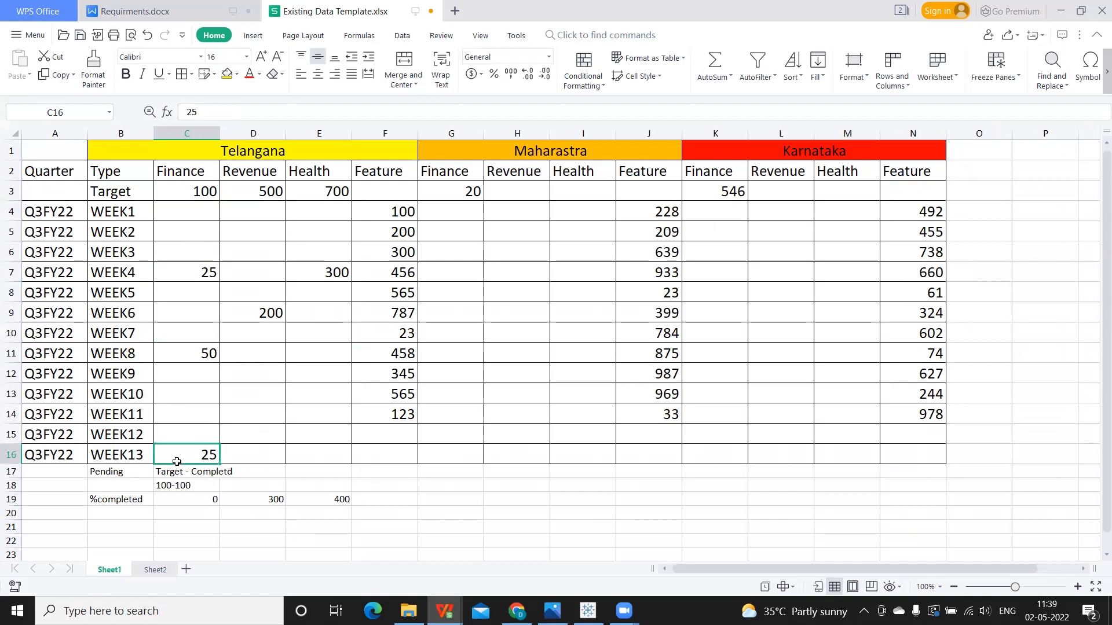
left_click(151, 571)
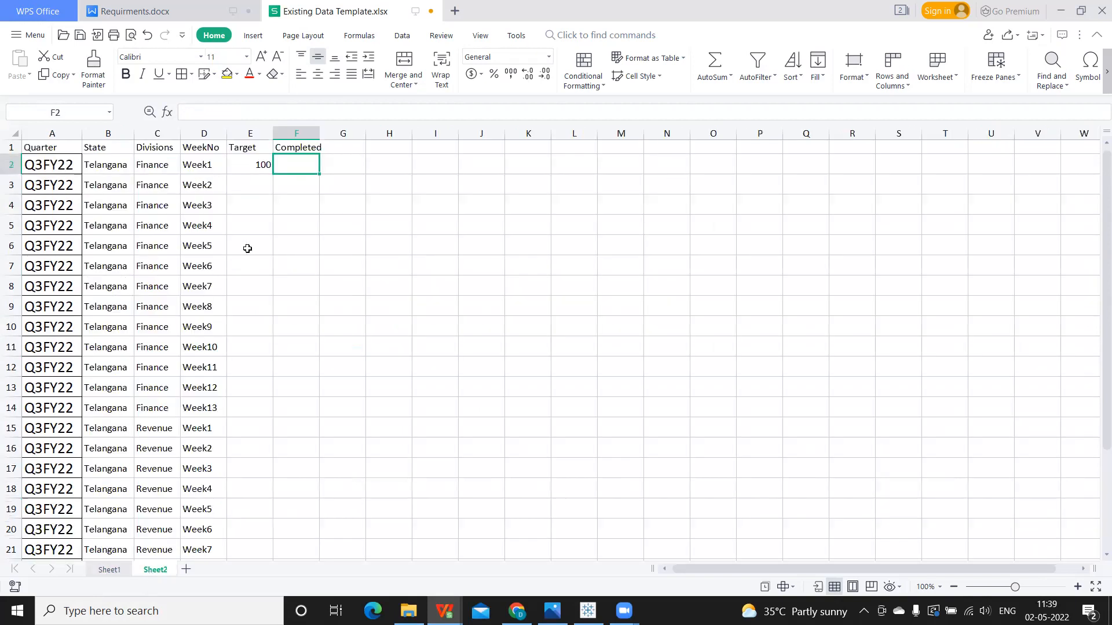
left_click(296, 226)
type("25")
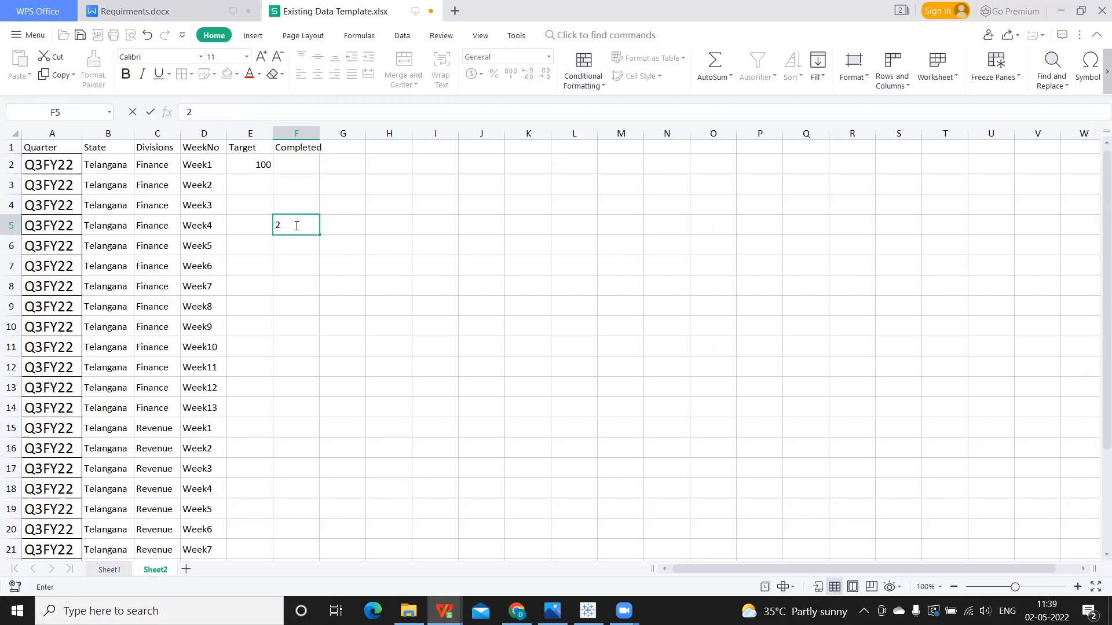
left_click(290, 303)
type("50")
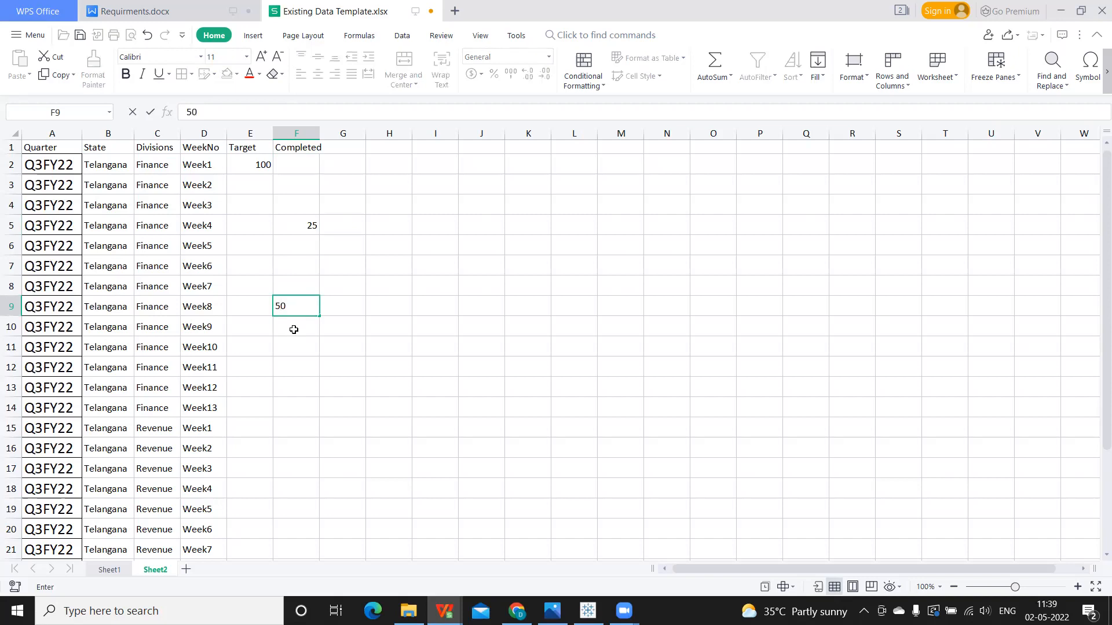
left_click(290, 412)
type("25")
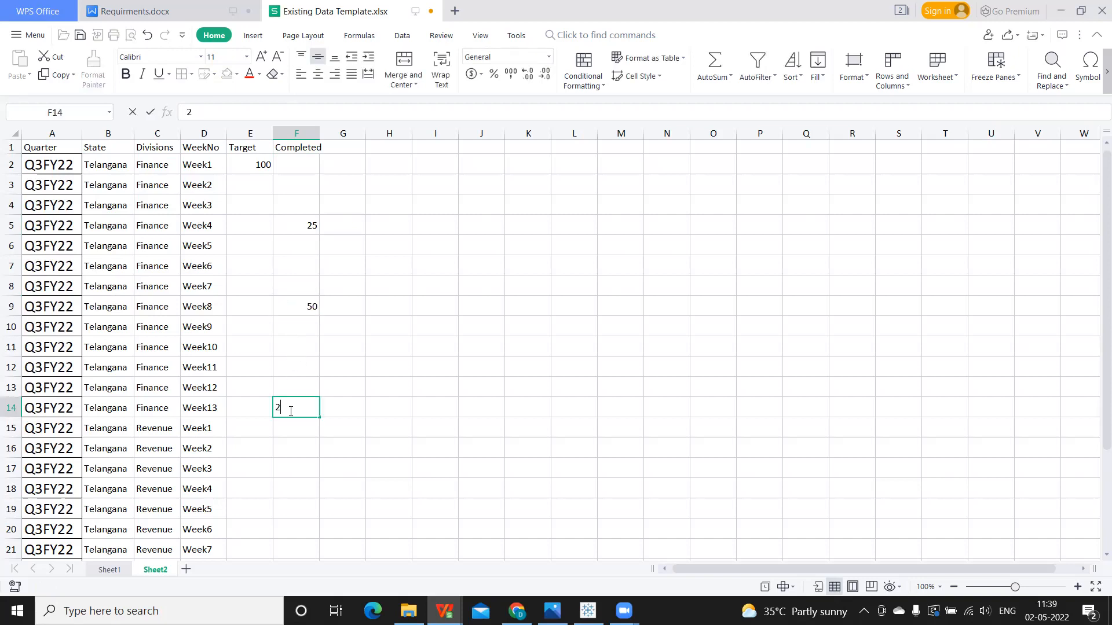
left_click(297, 440)
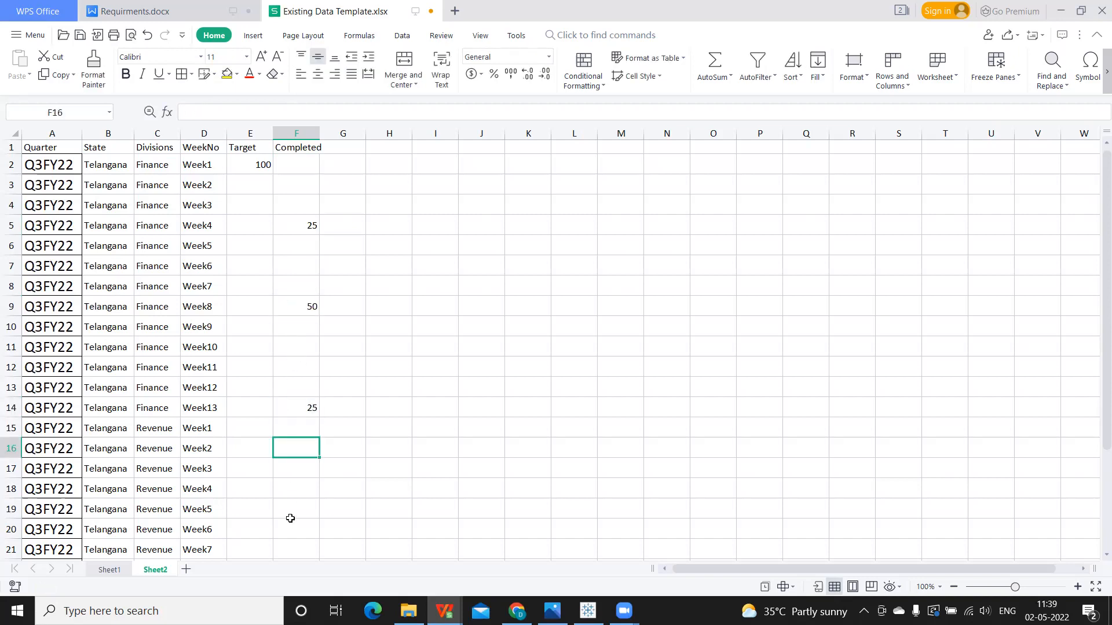
Step: Look up Telangana's Revenue target and completed value in Sheet1 and enter 500 as the Week1 Target in E15 of Sheet2
scroll(289, 385, "down", 1)
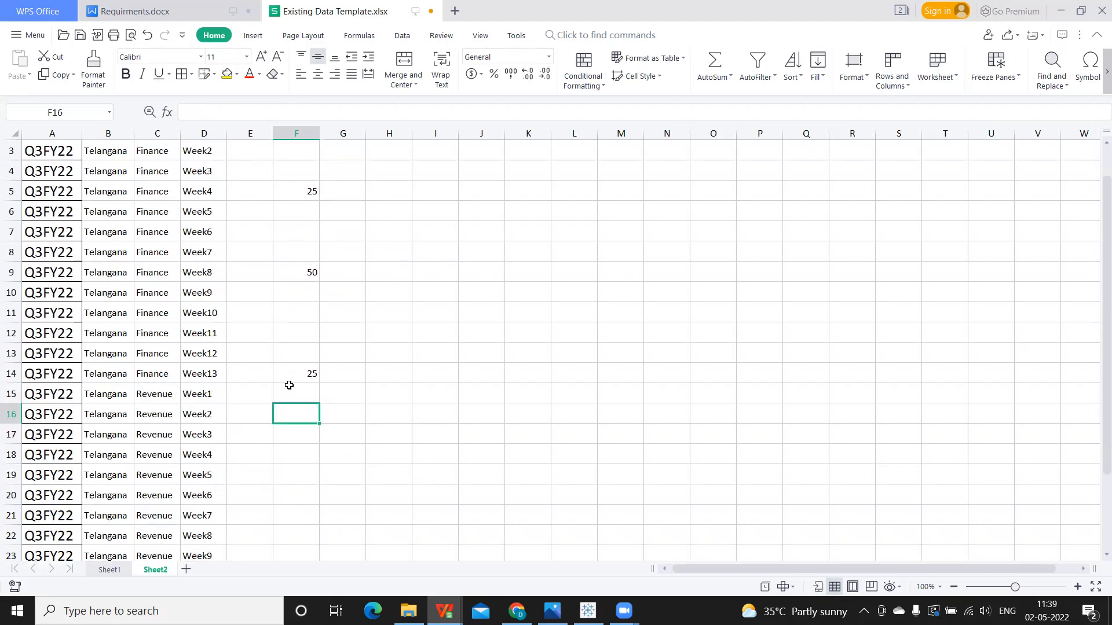
scroll(288, 385, "down", 1)
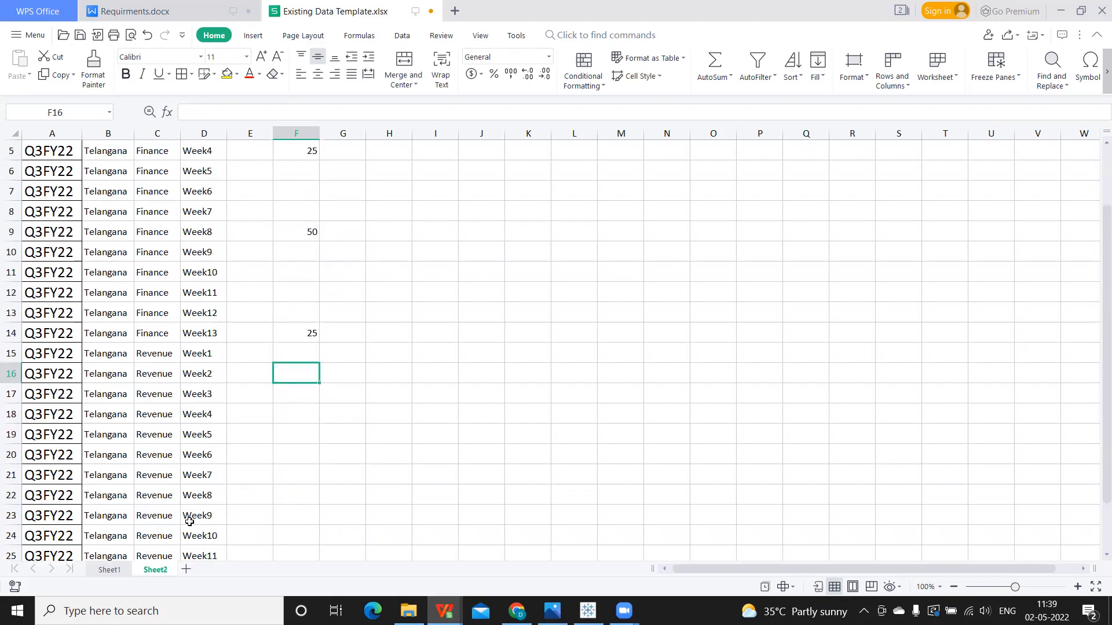
left_click(110, 571)
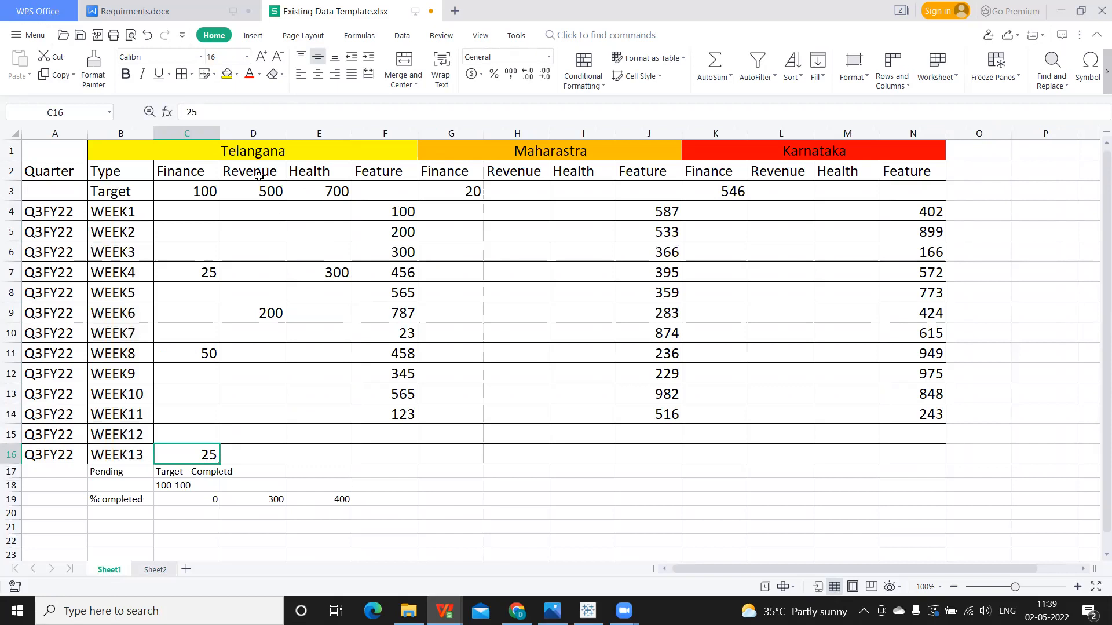
left_click(259, 175)
left_click(260, 197)
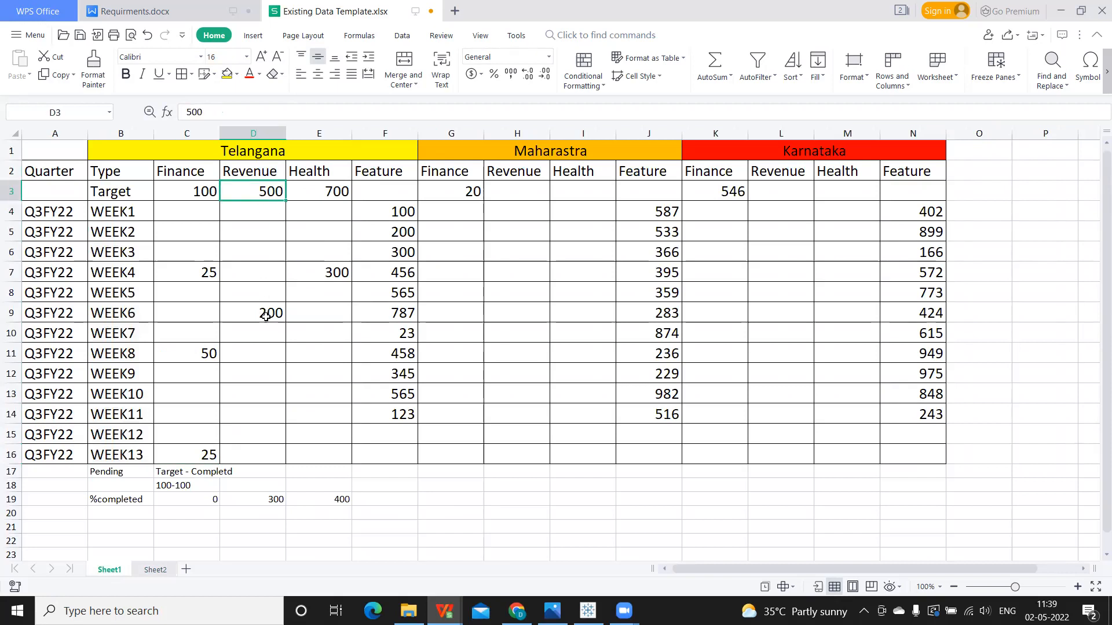
left_click(267, 314)
left_click(155, 569)
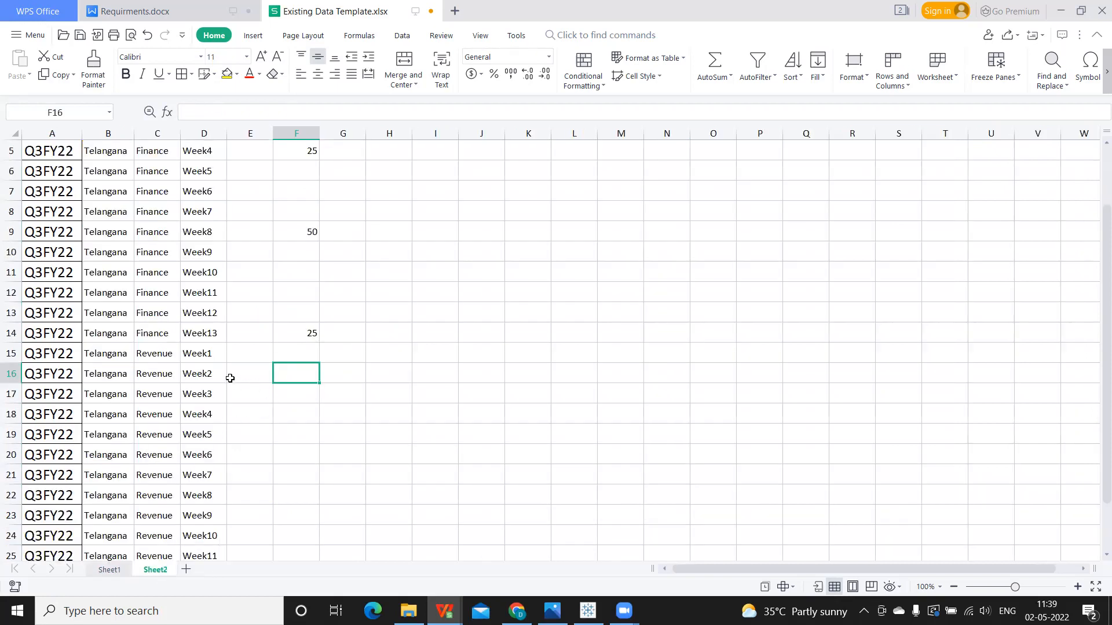
left_click(232, 359)
scroll(232, 359, "up", 2)
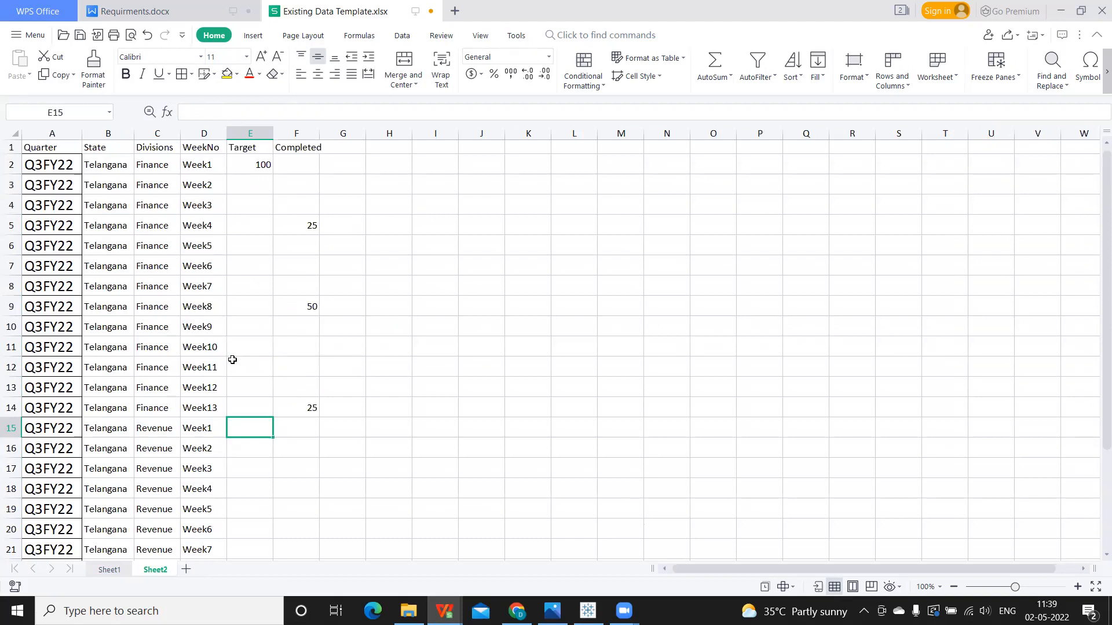
scroll(233, 360, "down", 1)
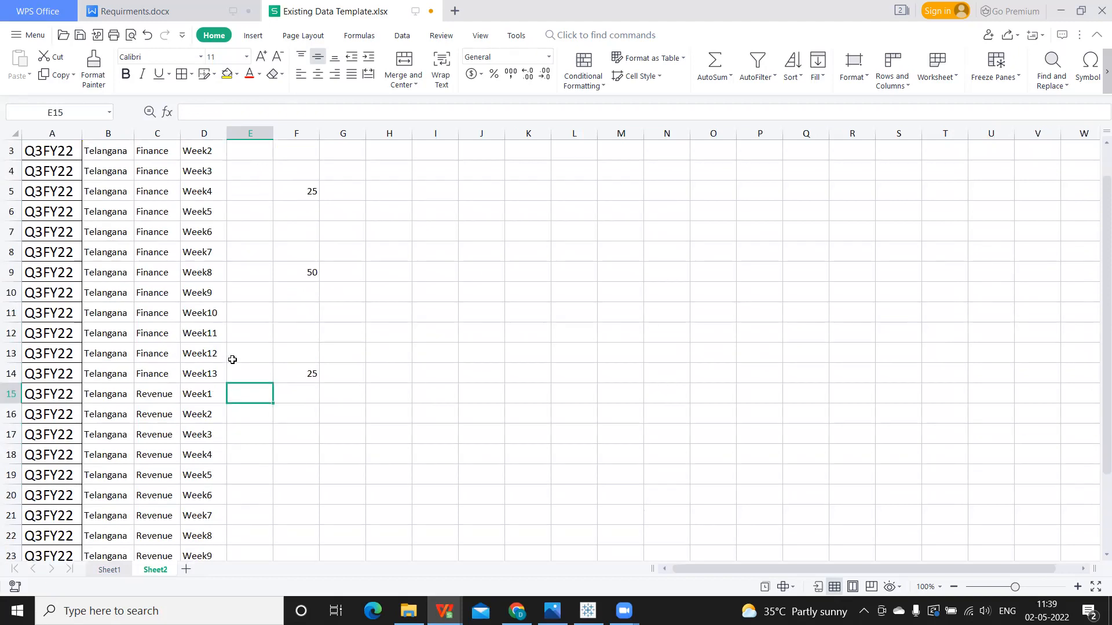
type("500")
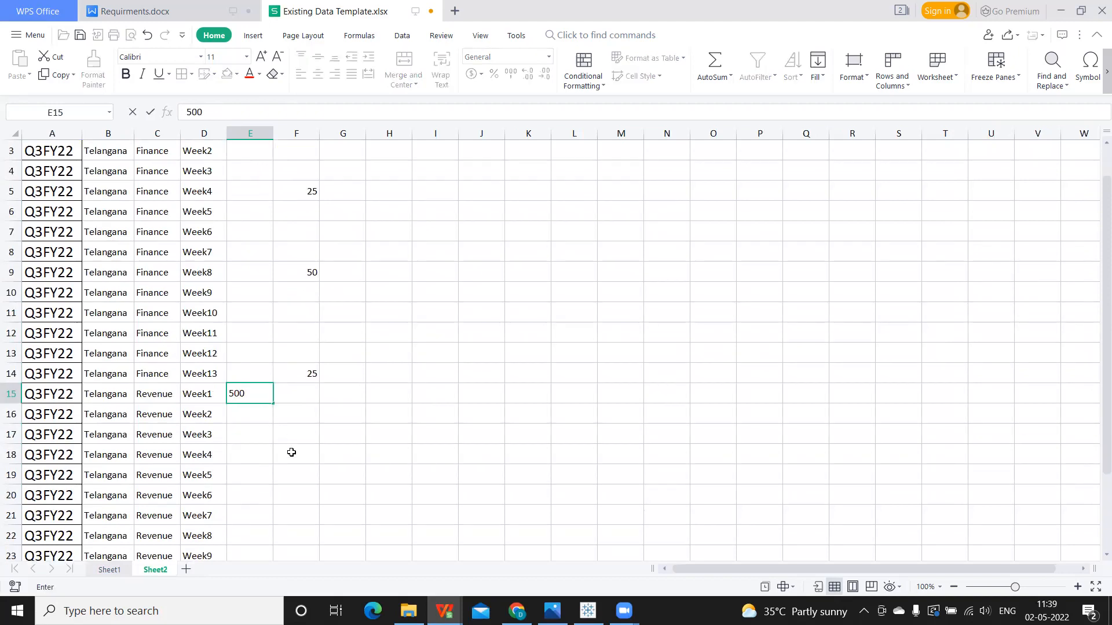
Step: Enter 200 as the Completed value for Telangana Revenue Week6 in F20 of Sheet2
left_click(308, 494)
type("200")
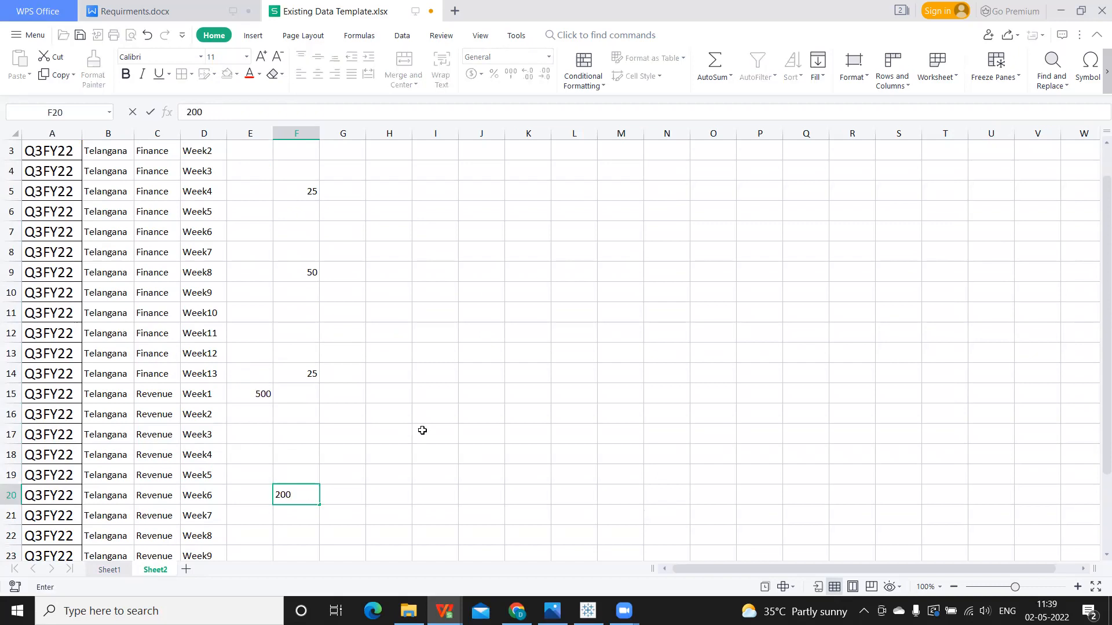
left_click(422, 430)
scroll(429, 519, "up", 2)
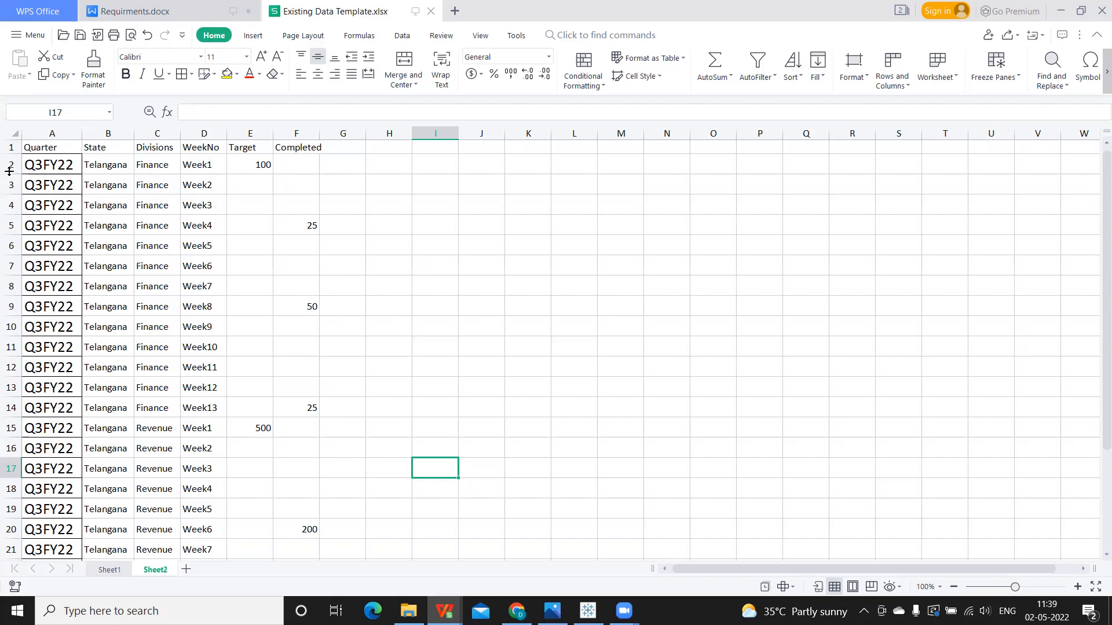
Step: Switch to Tableau's Dashboard Skeleto workbook, add a new worksheet and show its data fields
mouse_move(587, 611)
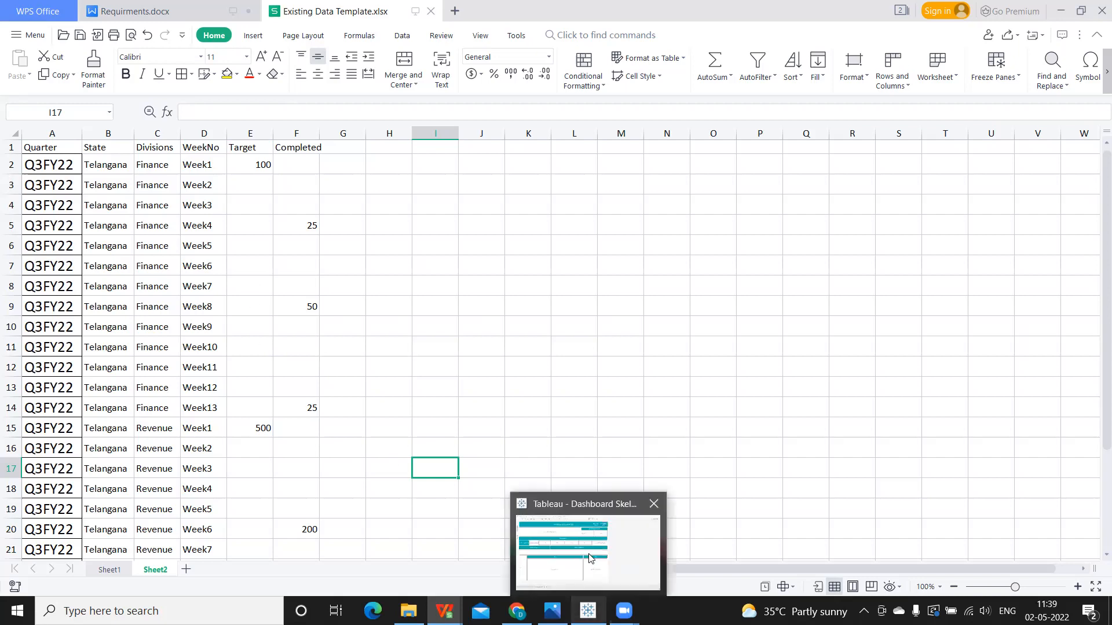
left_click(589, 558)
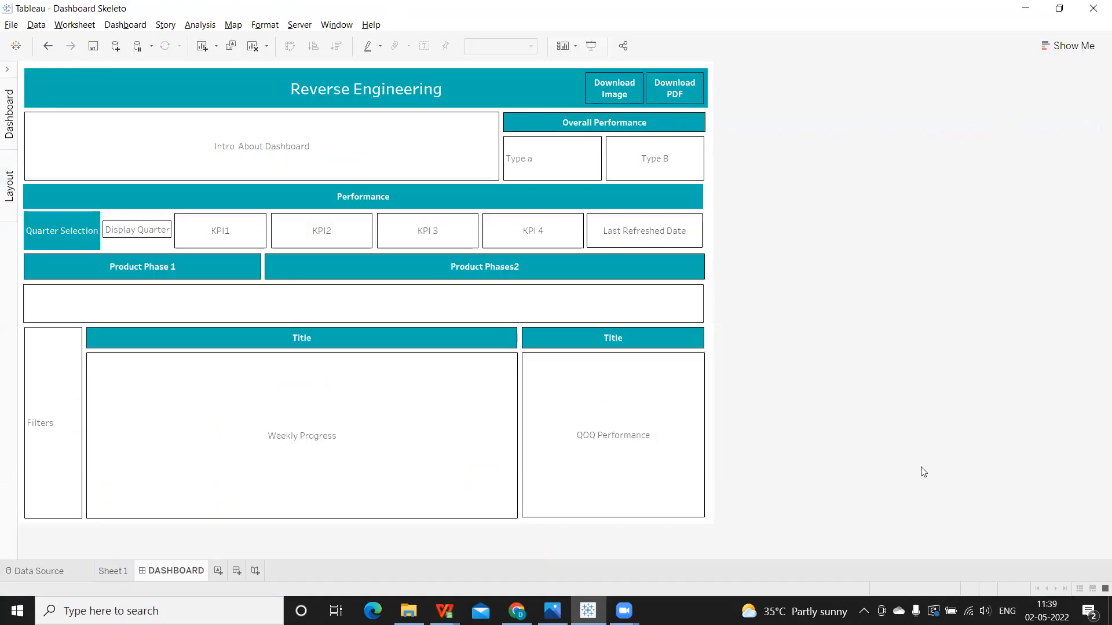
left_click(219, 571)
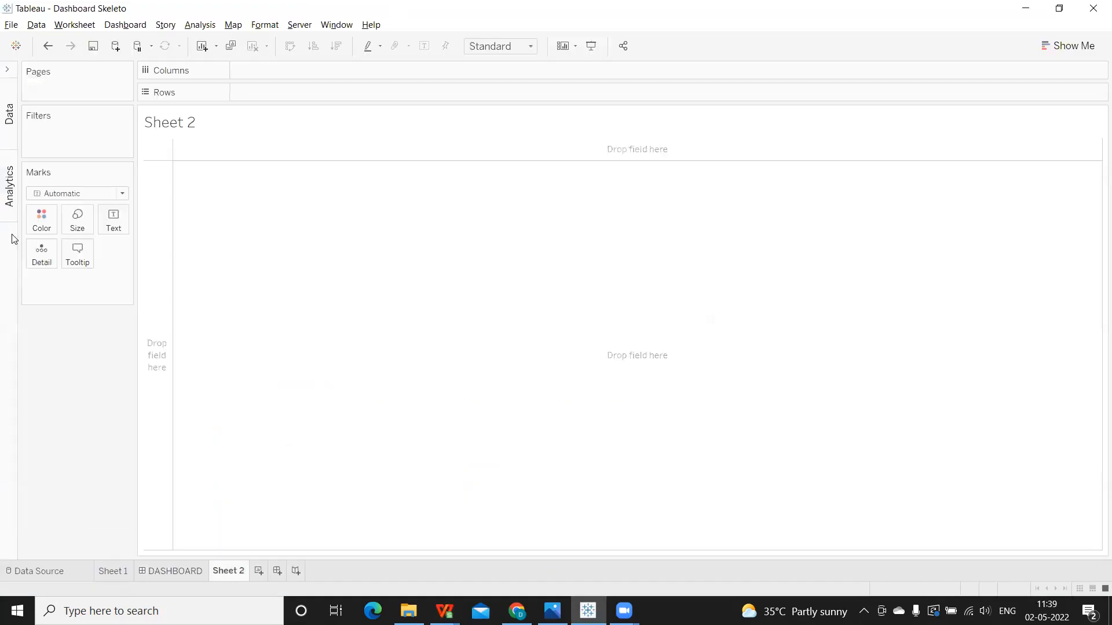
left_click(10, 90)
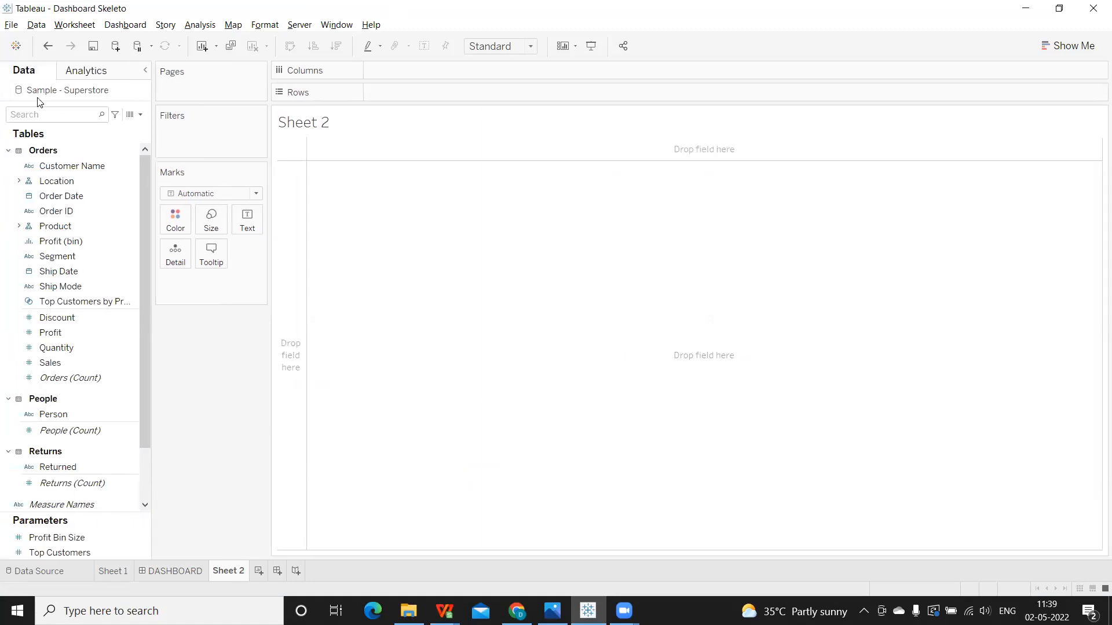
Step: Connect to the Existing Data Template Excel workbook in Documents as a new data source, using its Sheet2 table
left_click(115, 46)
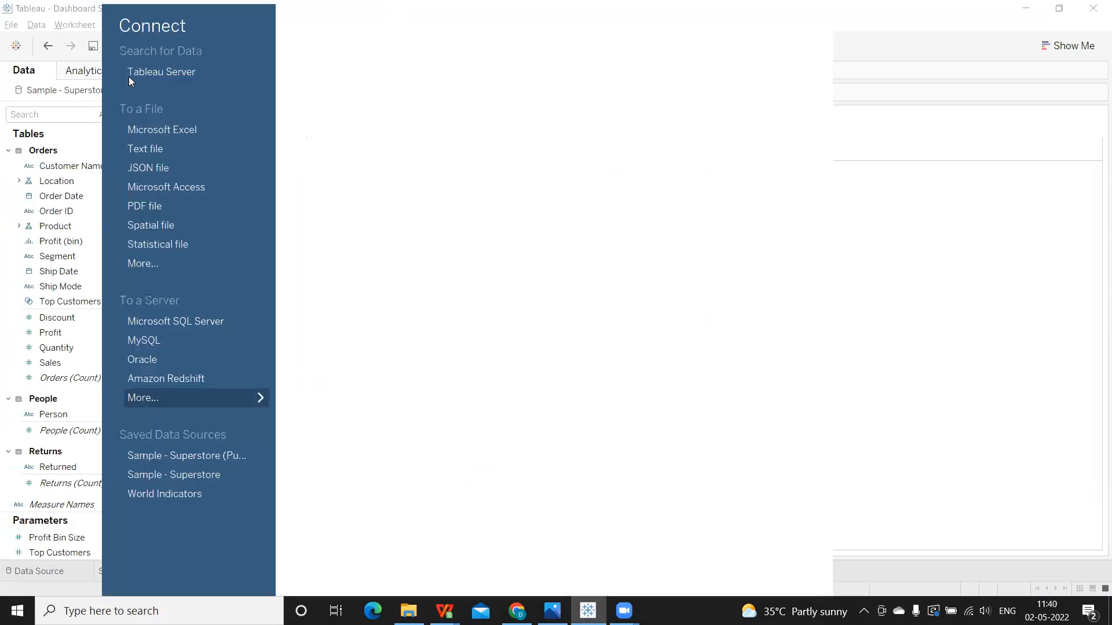
left_click(147, 131)
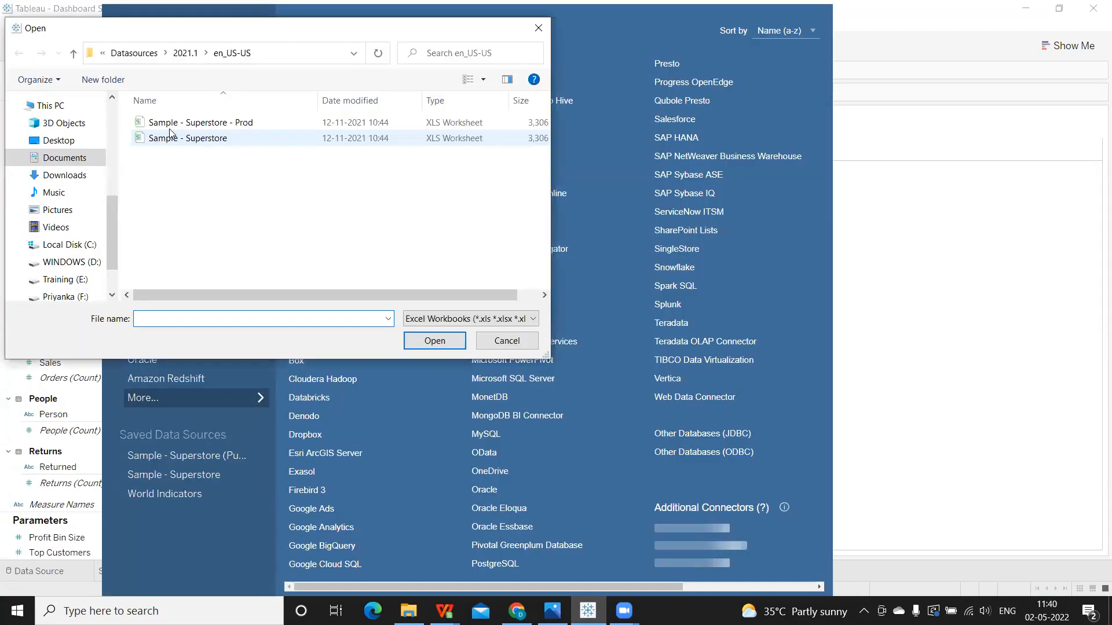
left_click(64, 158)
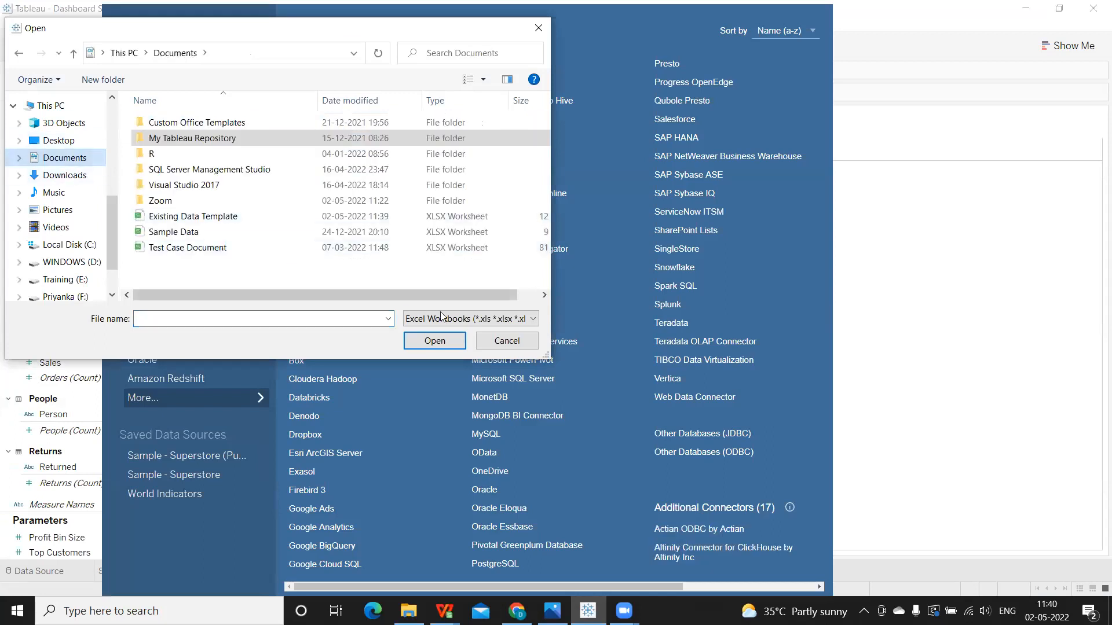
left_click(206, 218)
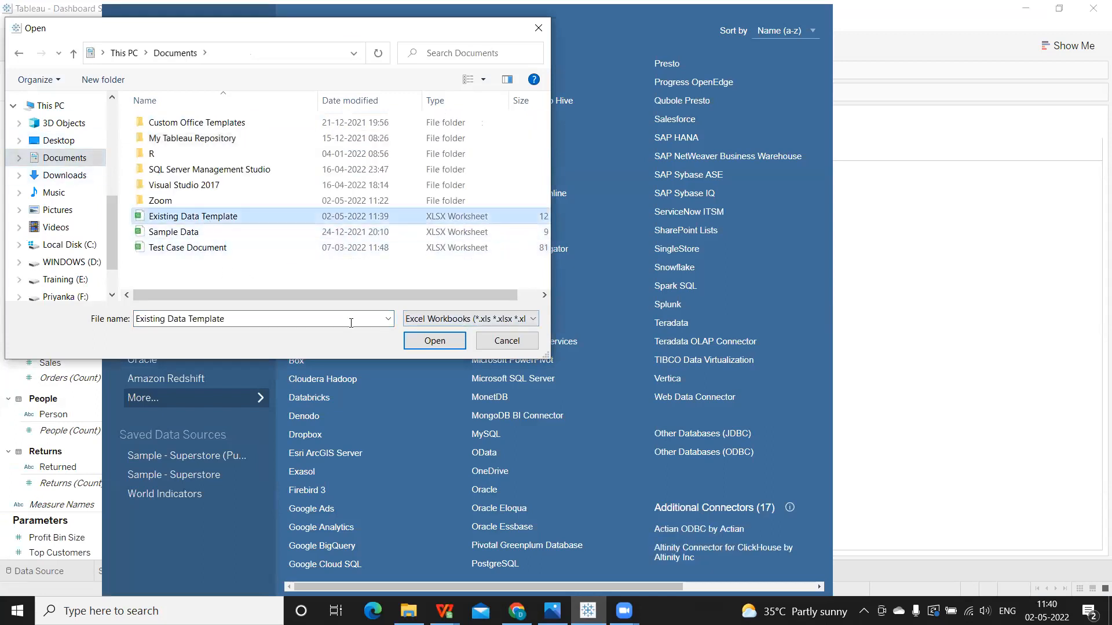
left_click(435, 341)
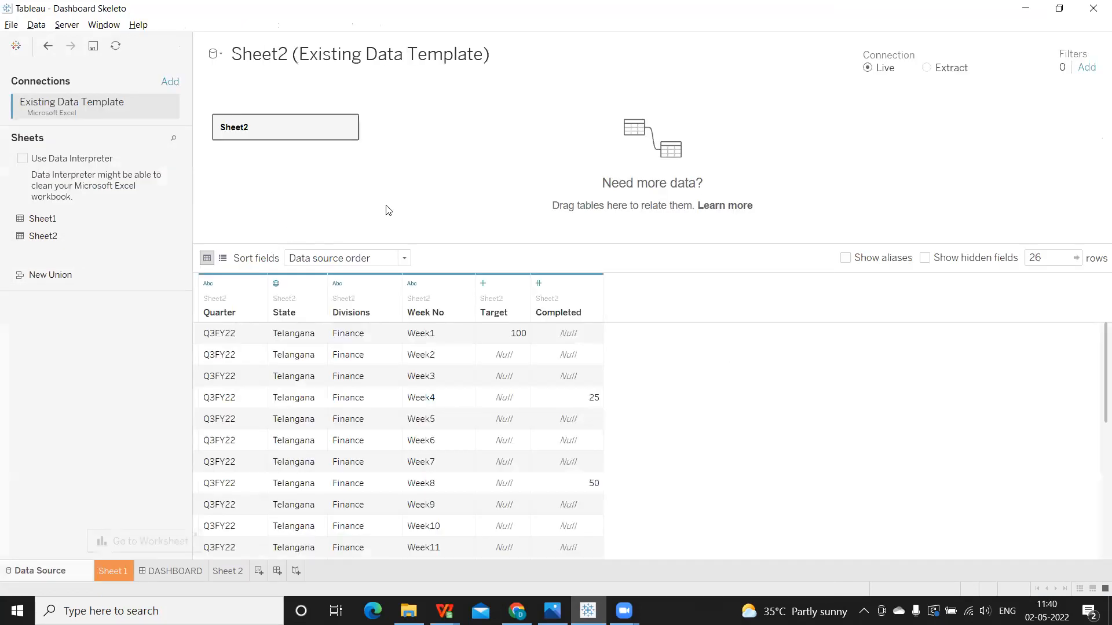
Step: Build a Sheet 2 view with Quarter, Week No and Divisions, in that order, as rows
left_click(219, 571)
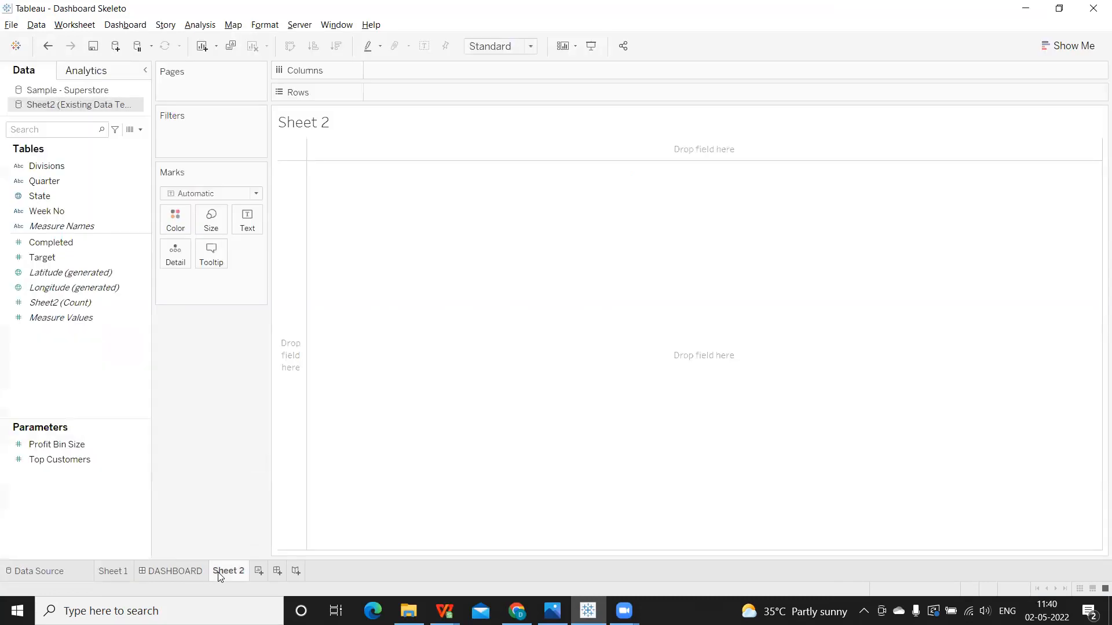
left_click_drag(52, 163, 555, 85)
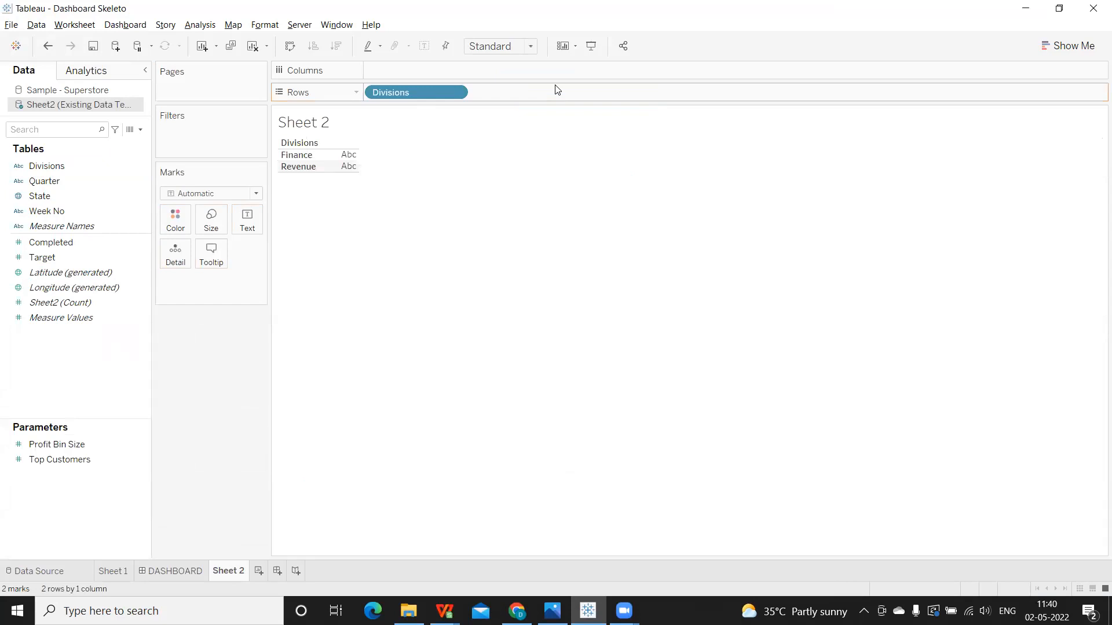
left_click_drag(55, 179, 376, 94)
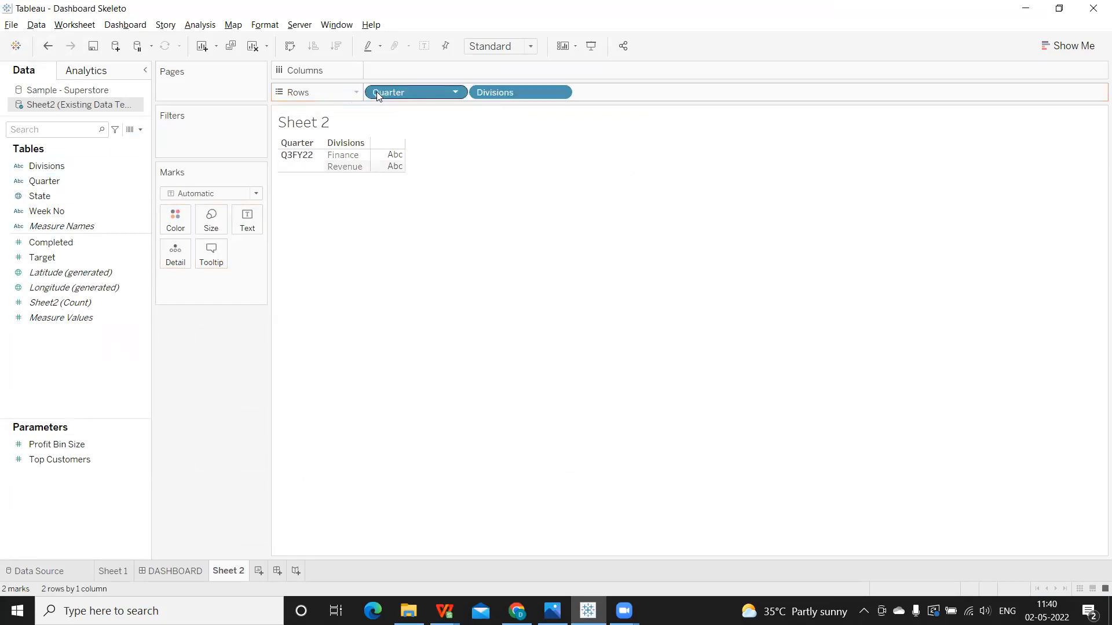
left_click_drag(46, 210, 467, 99)
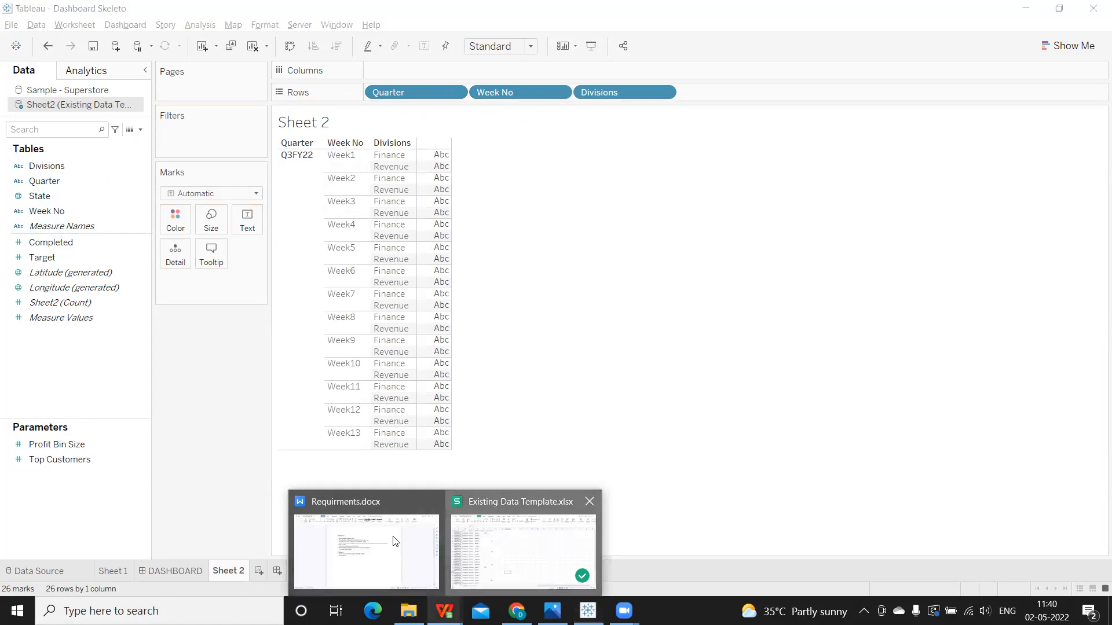
Step: Check the Divisions column in Sheet2 of the Existing Data Template workbook in WPS Office and return to Tableau
left_click(392, 541)
left_click(143, 168)
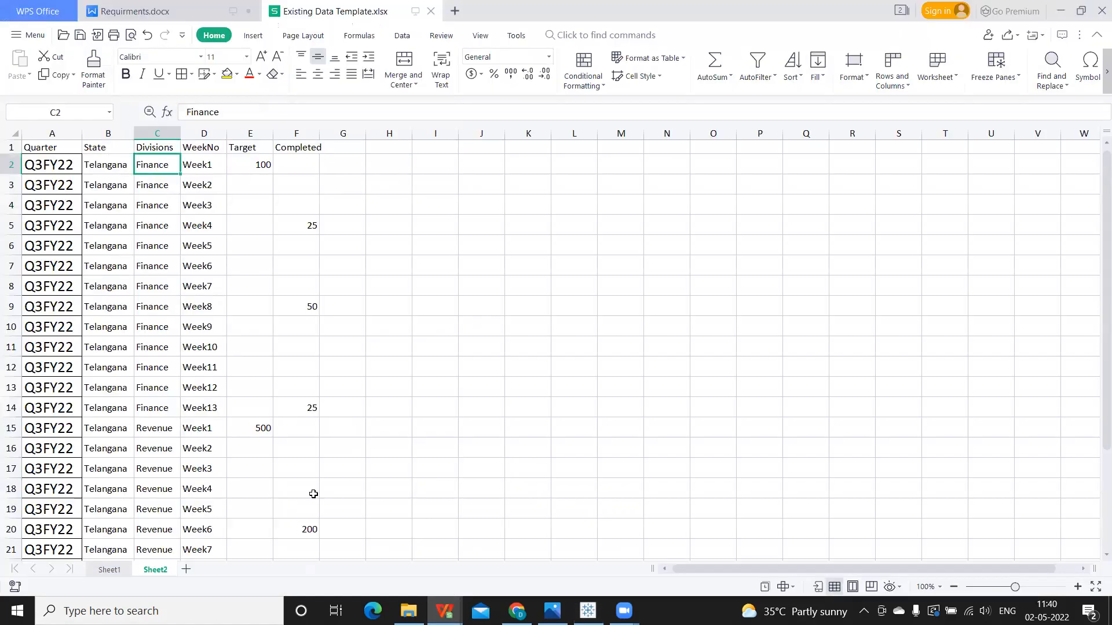
left_click(587, 611)
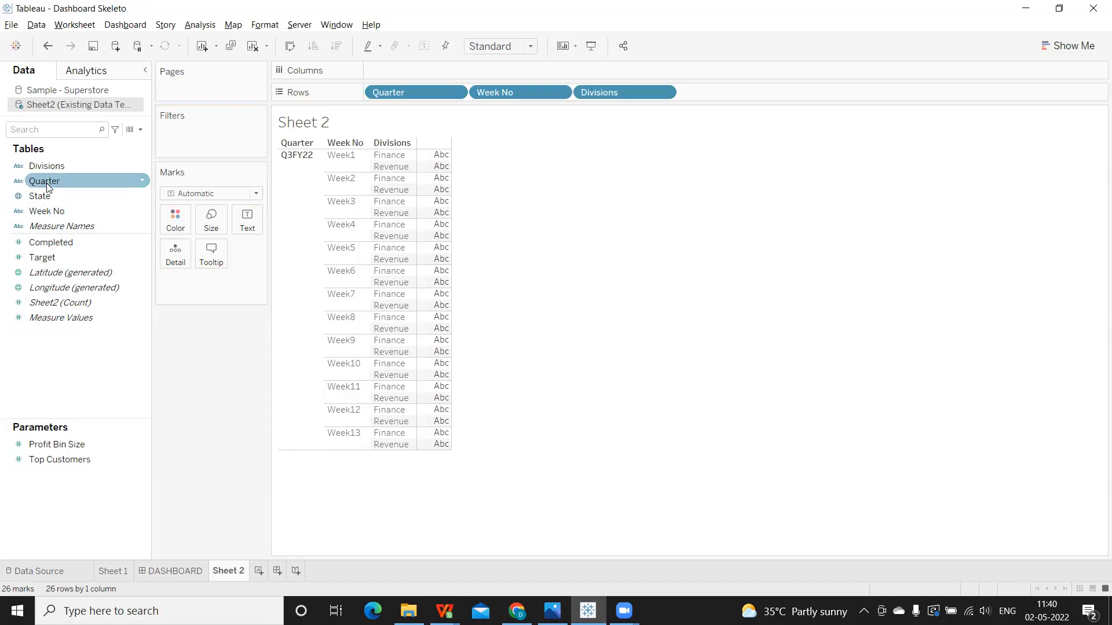
Step: Filter the Sheet 2 view by Divisions so that only Finance is included
left_click_drag(49, 168, 172, 144)
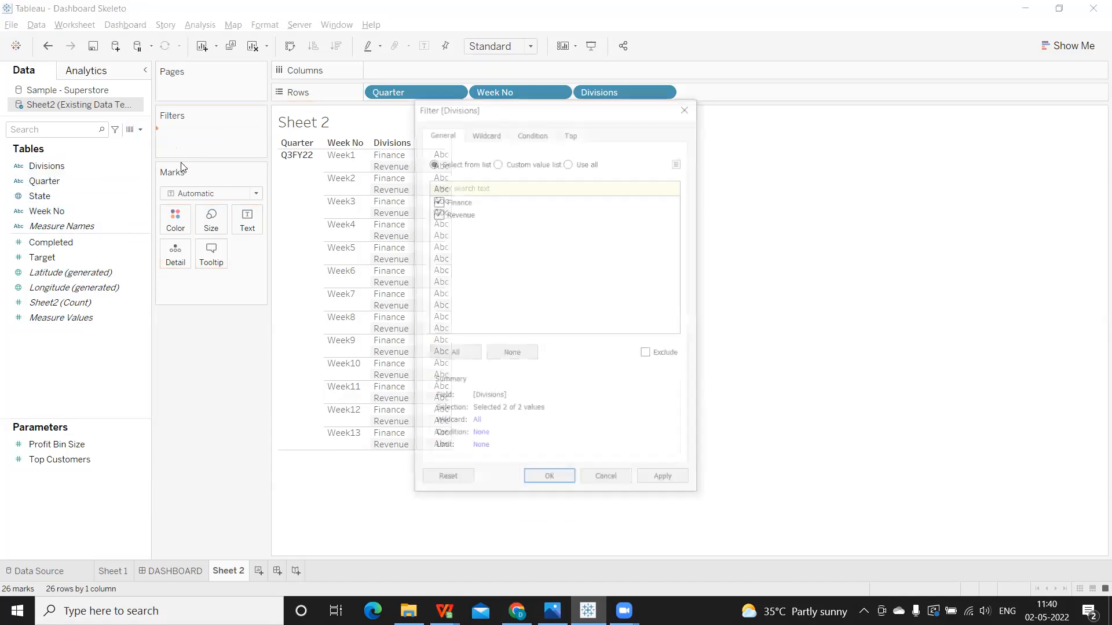
left_click(436, 214)
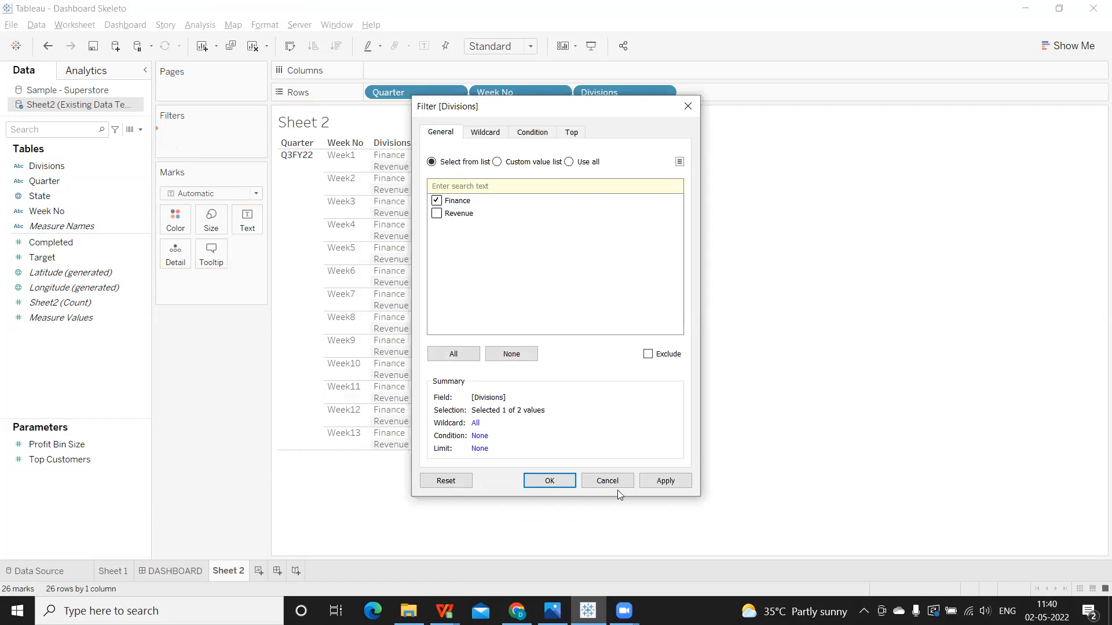
left_click(666, 480)
left_click(549, 480)
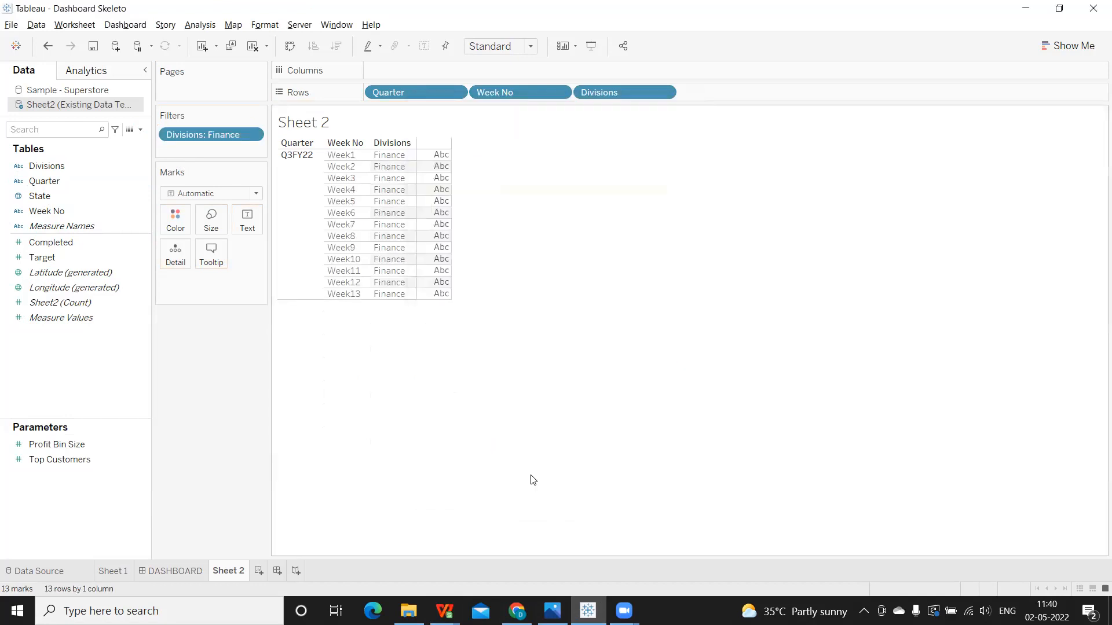
Step: Add Target and Completed, in that order, as discrete sums in the rows after Divisions
left_click_drag(82, 260, 746, 95)
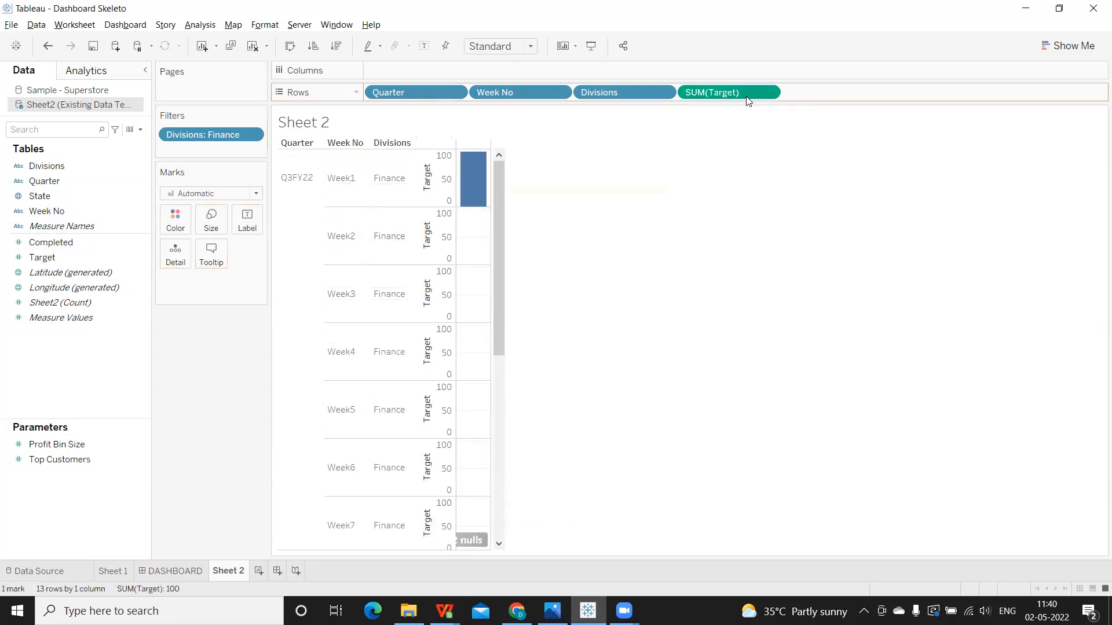
left_click(768, 92)
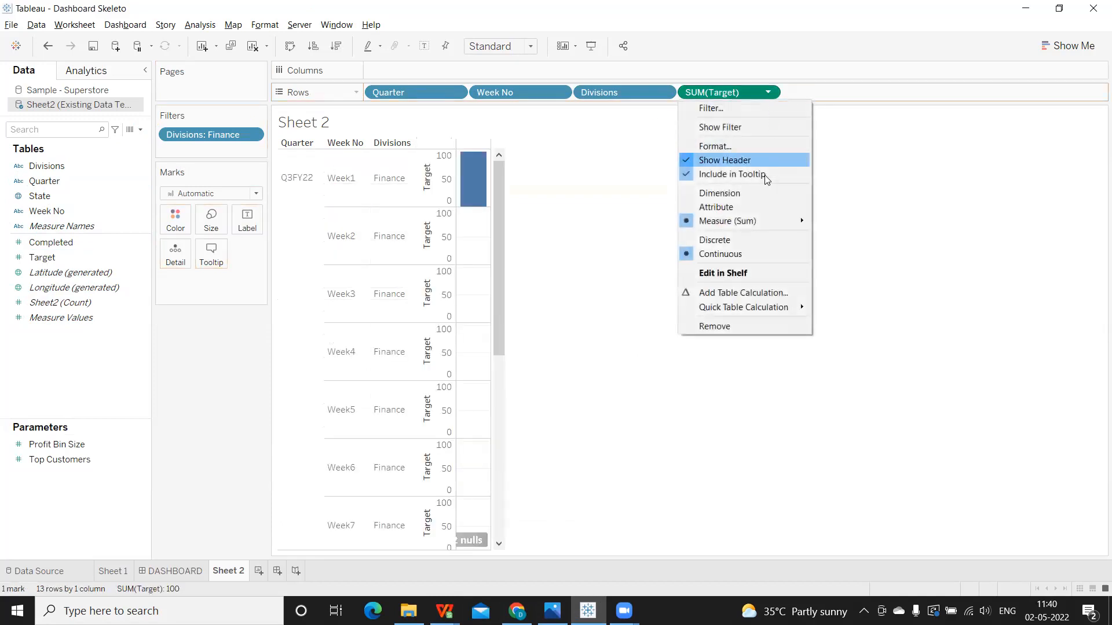
left_click(739, 240)
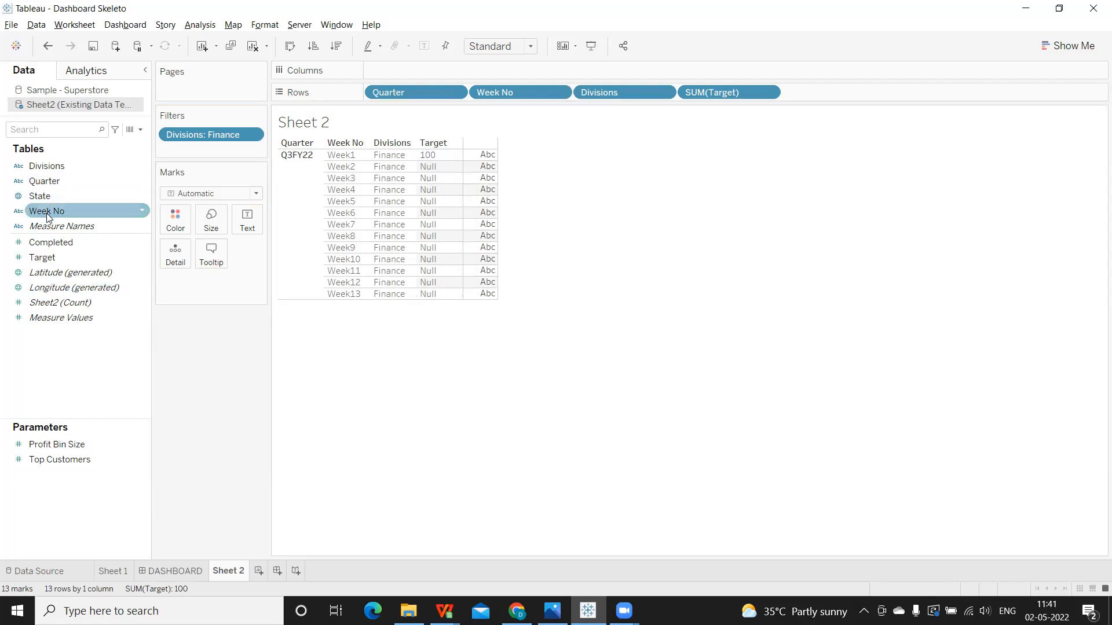
left_click_drag(53, 243, 858, 95)
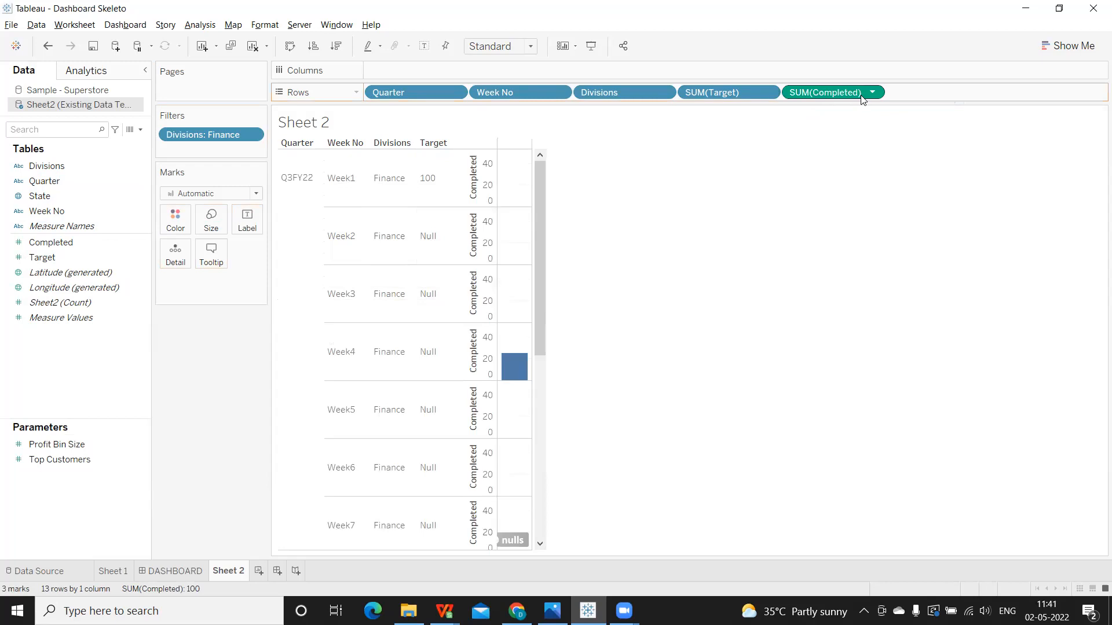
left_click(872, 92)
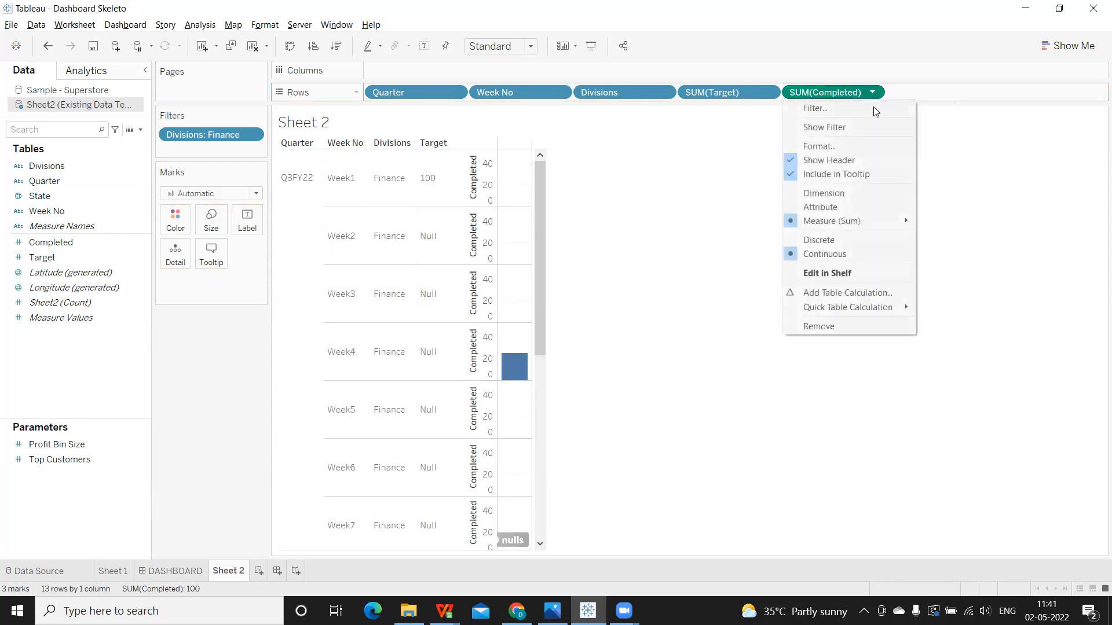
left_click(836, 242)
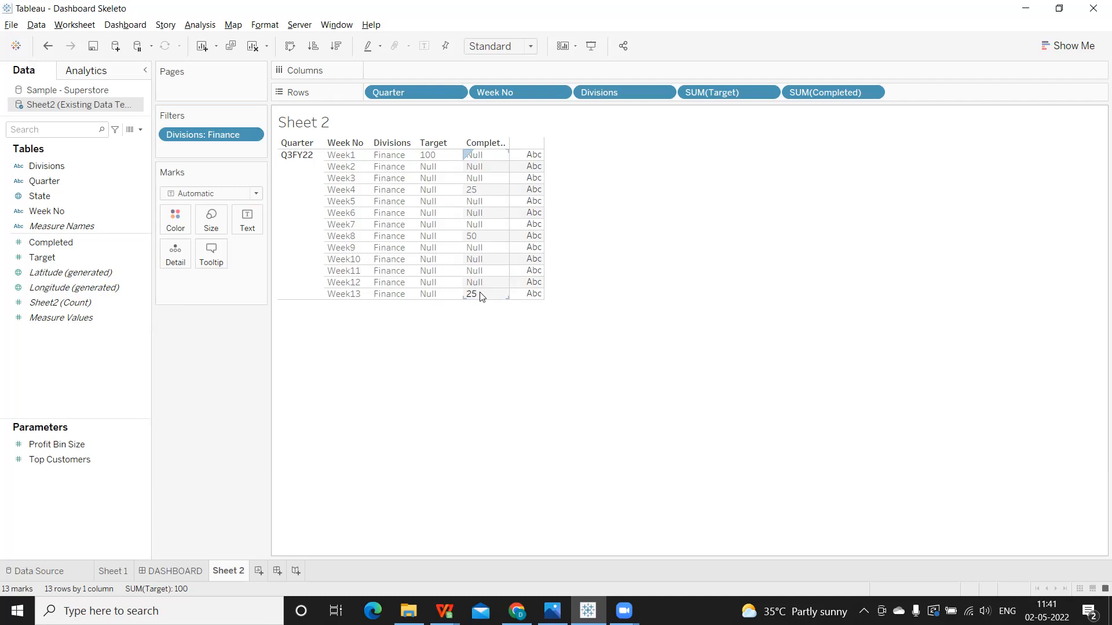
Step: Remove Week No from the rows and the Divisions filter from the view
left_click_drag(509, 90, 707, 234)
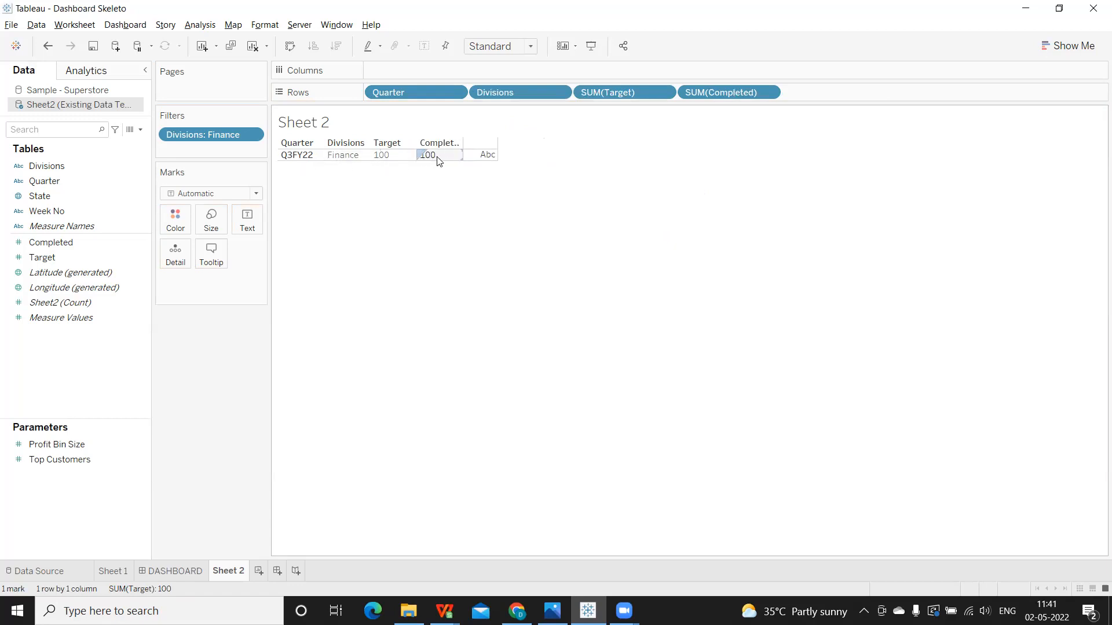
left_click_drag(211, 144, 360, 314)
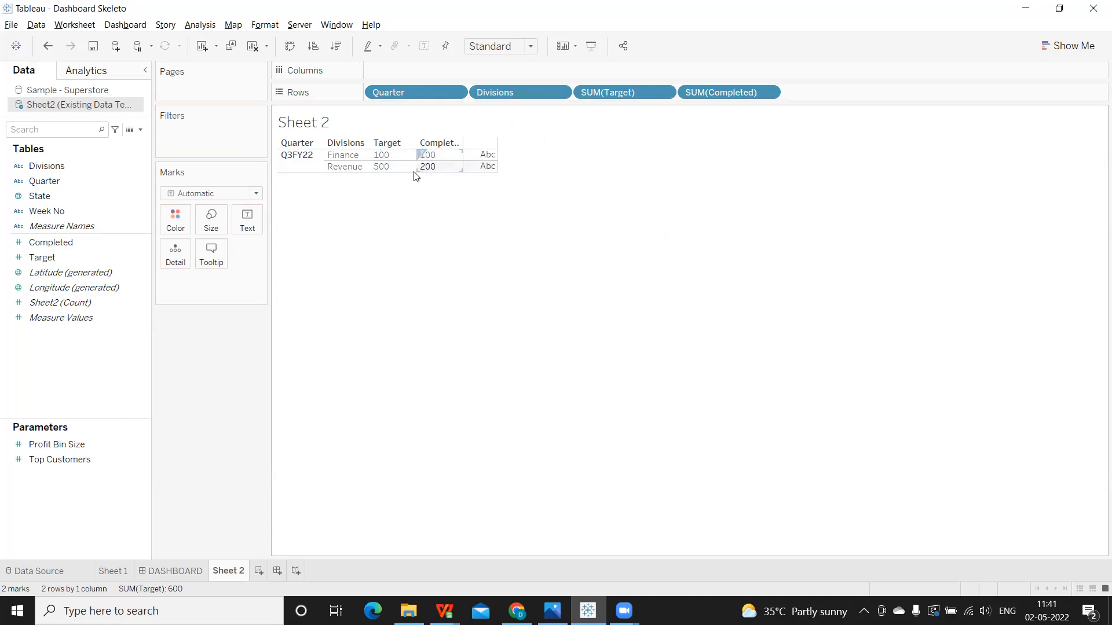
Step: Start a calculated field named Pending in the Sheet2 data source
left_click(141, 129)
left_click(87, 142)
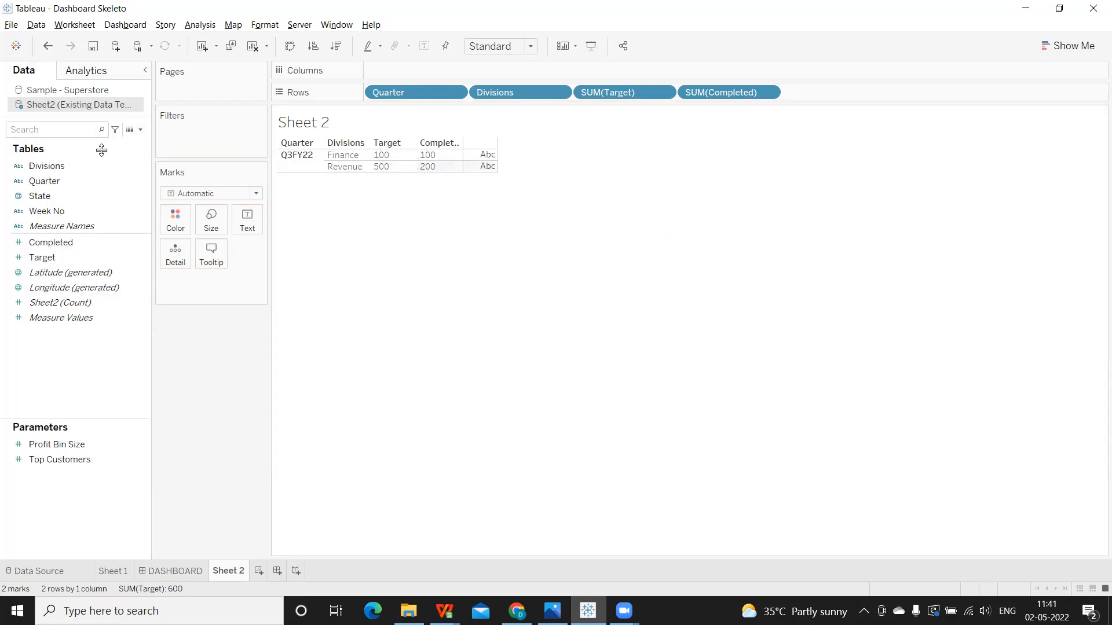
type("Pending")
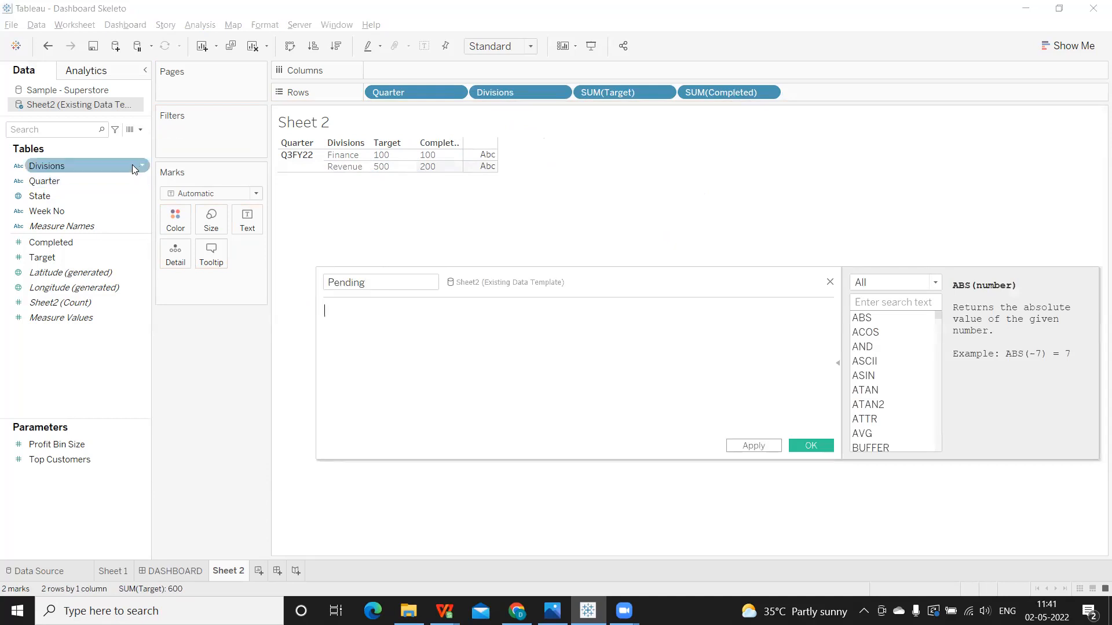
type("comp")
key("Return")
type("-")
key("BackSpace")
key("BackSpace")
key("BackSpace")
key("BackSpace")
key("BackSpace")
key("BackSpace")
key("BackSpace")
key("BackSpace")
key("BackSpace")
key("BackSpace")
key("BackSpace")
type("t")
key("BackSpace")
Step: Define the Pending calculation as [Target]-[Completed] and save the field
type("ta")
key("Return")
type("-comp")
key("Return")
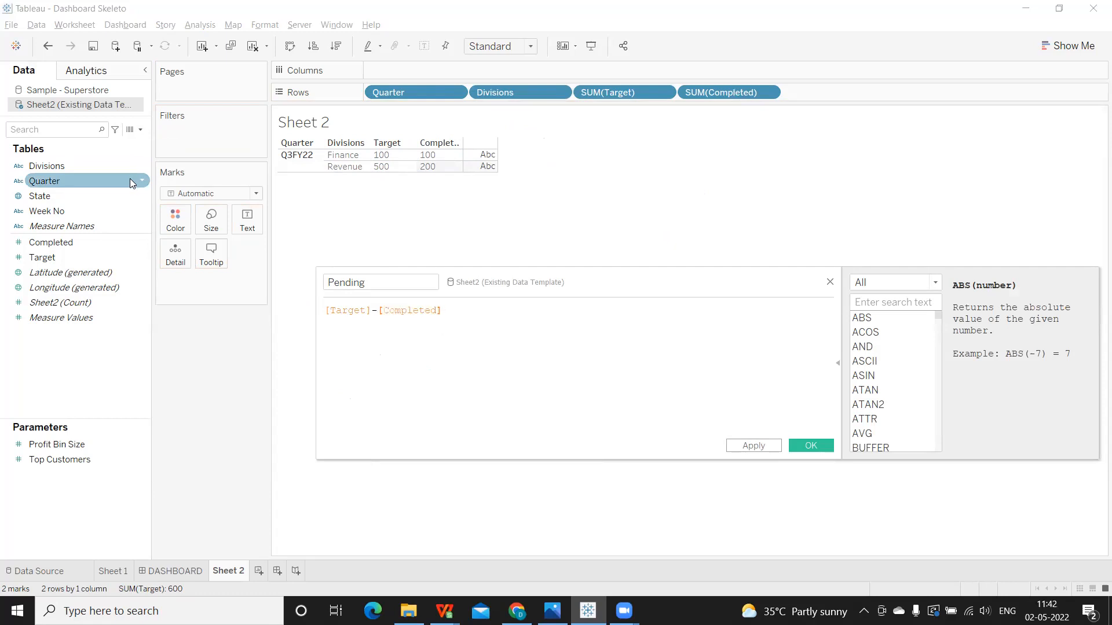
left_click(747, 447)
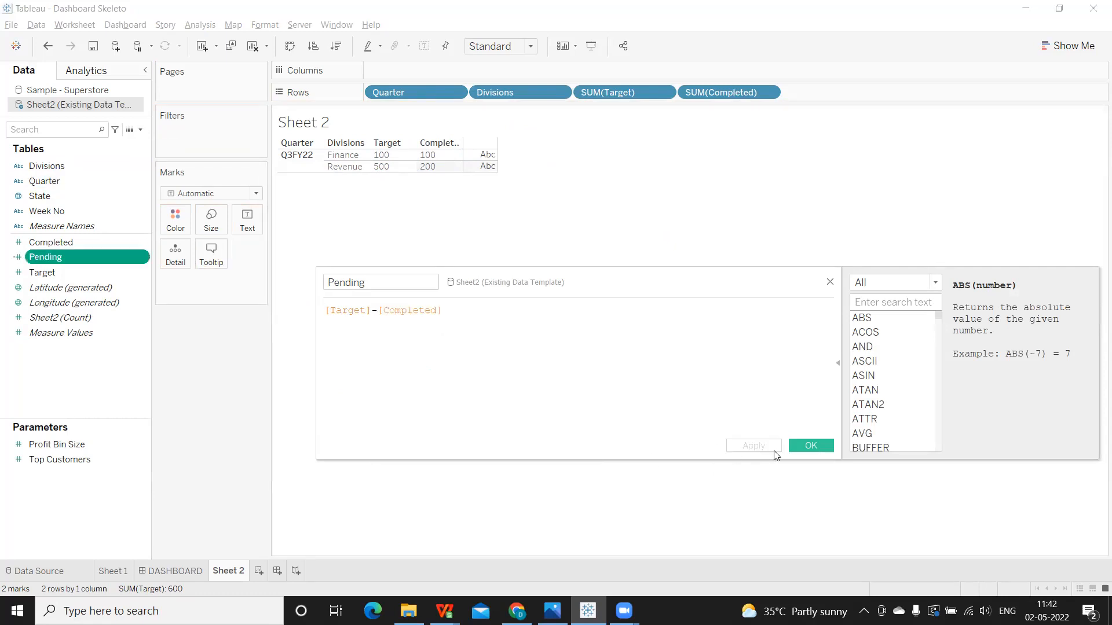
left_click(808, 447)
Step: Add Pending as a discrete sum in the rows after SUM(Completed)
left_click_drag(88, 256, 818, 91)
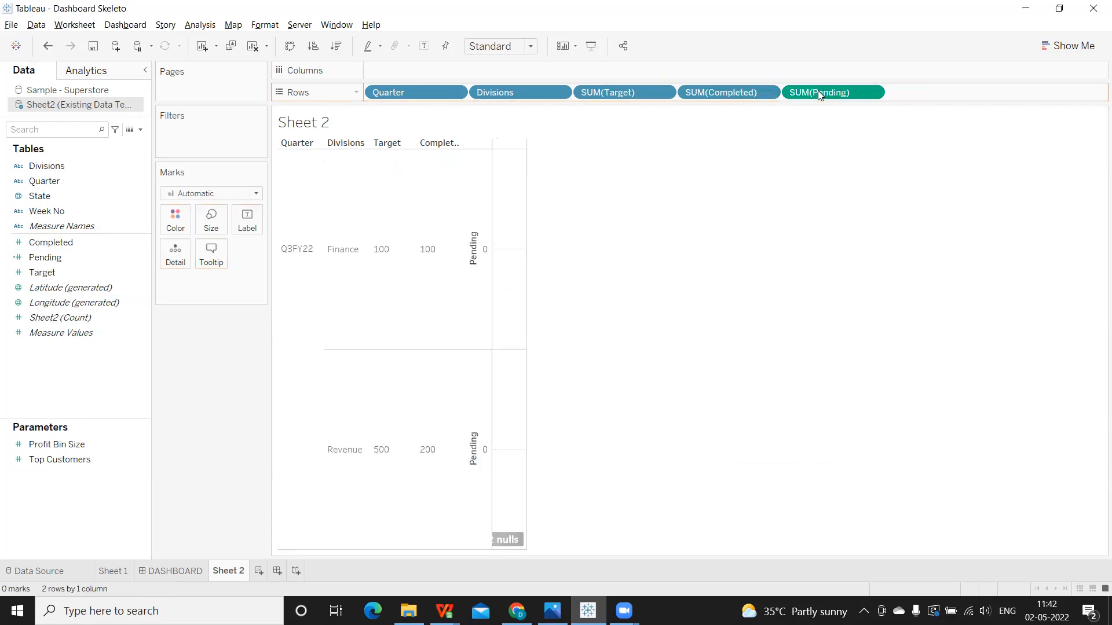
left_click(873, 91)
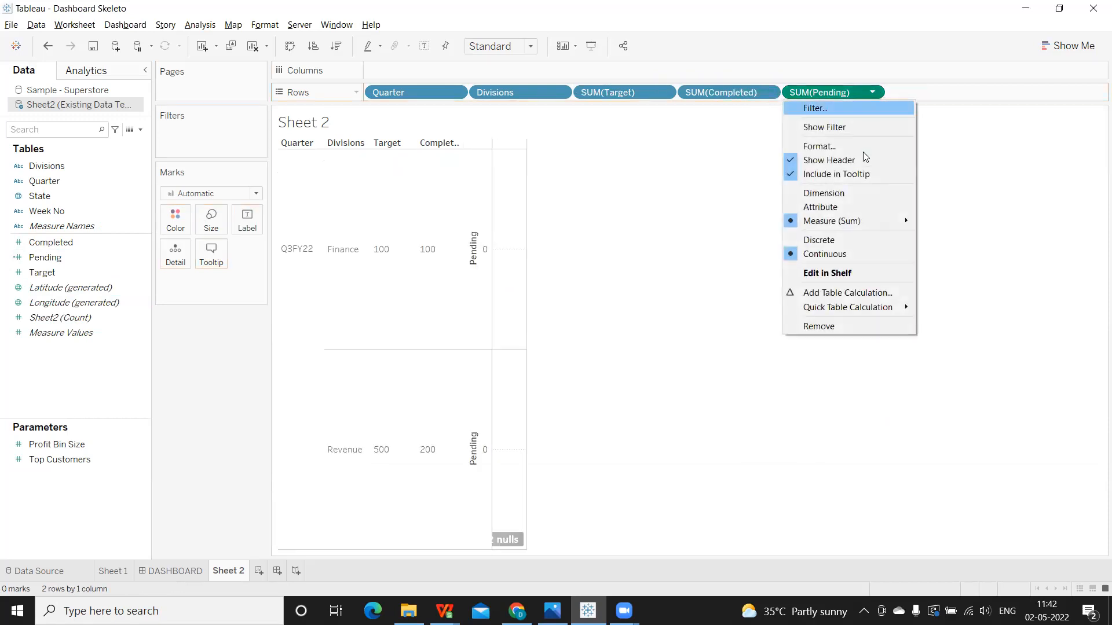
left_click(843, 241)
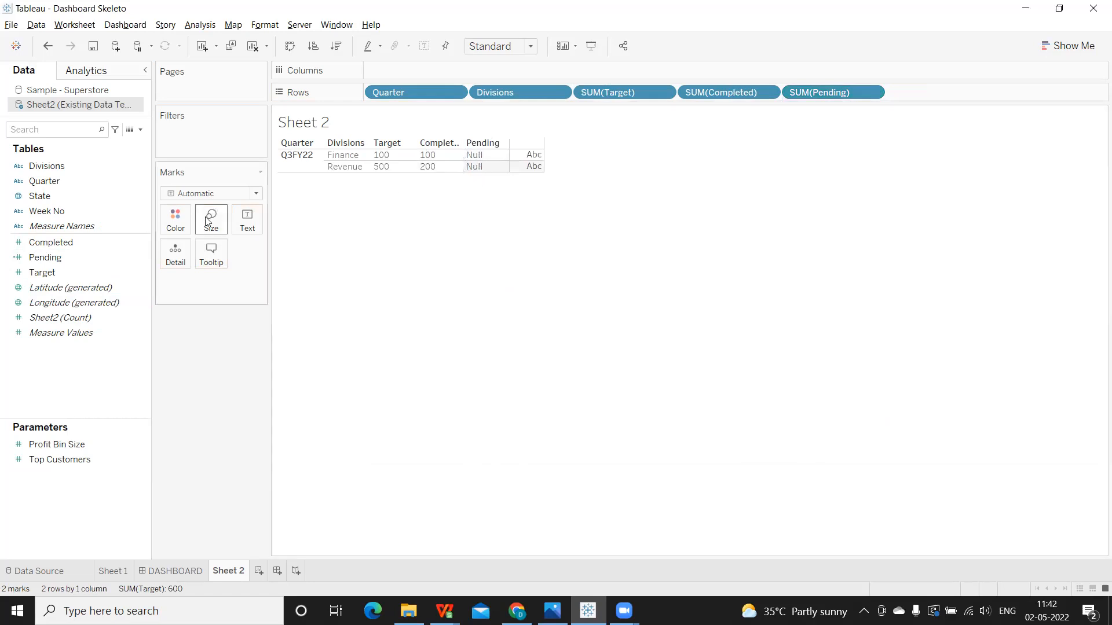
Step: Edit the Pending calculation so that [Target] is wrapped in the ZN function
left_click(142, 259)
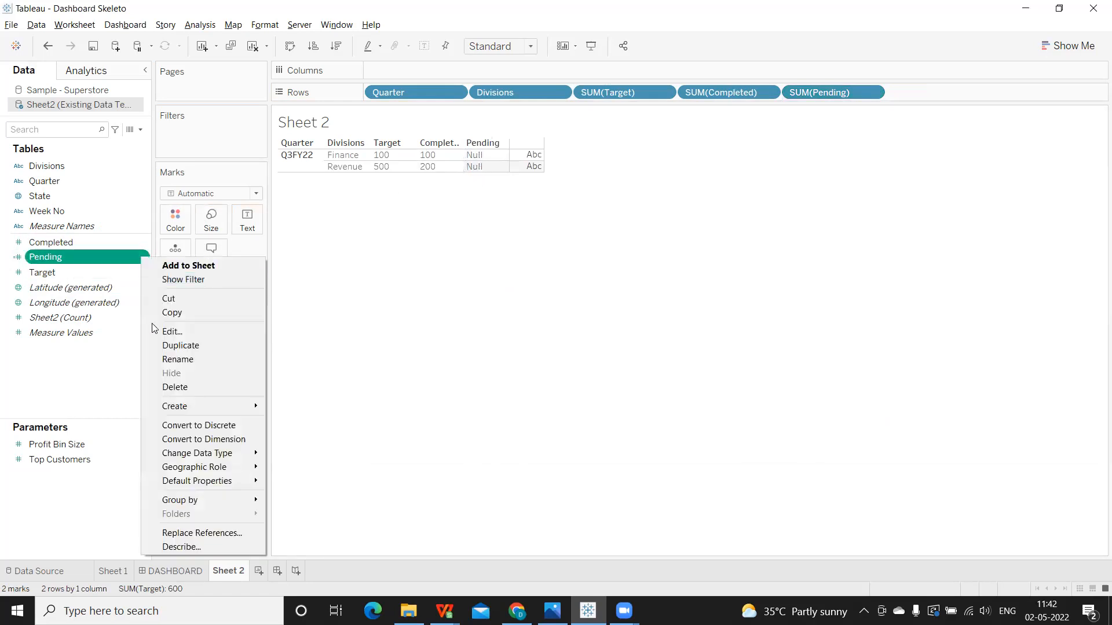
left_click(158, 334)
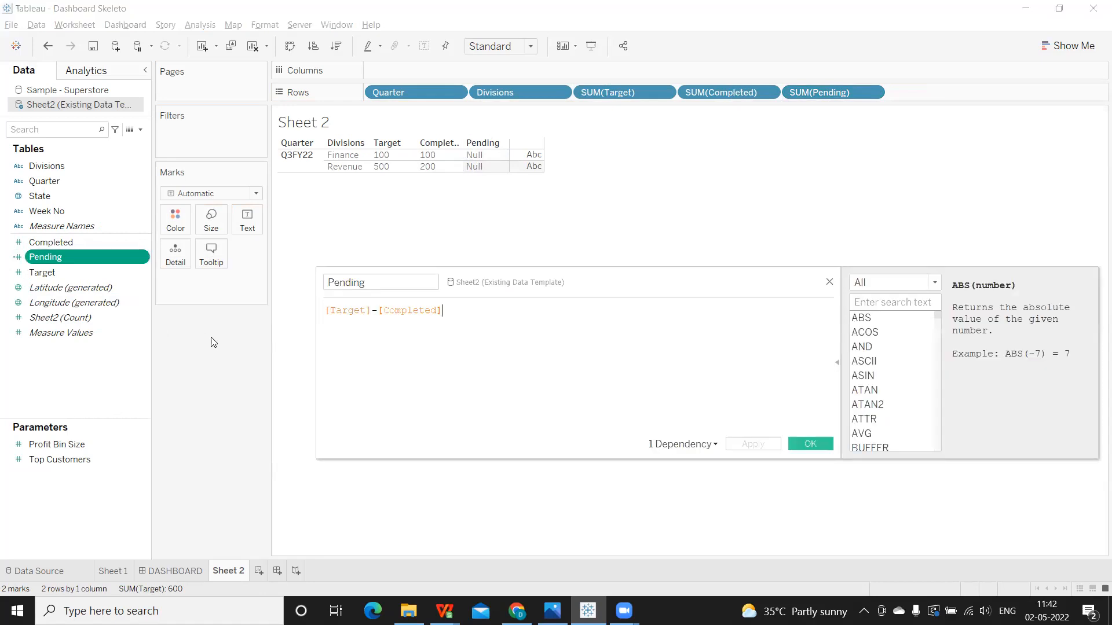
left_click(327, 310)
type("zn(")
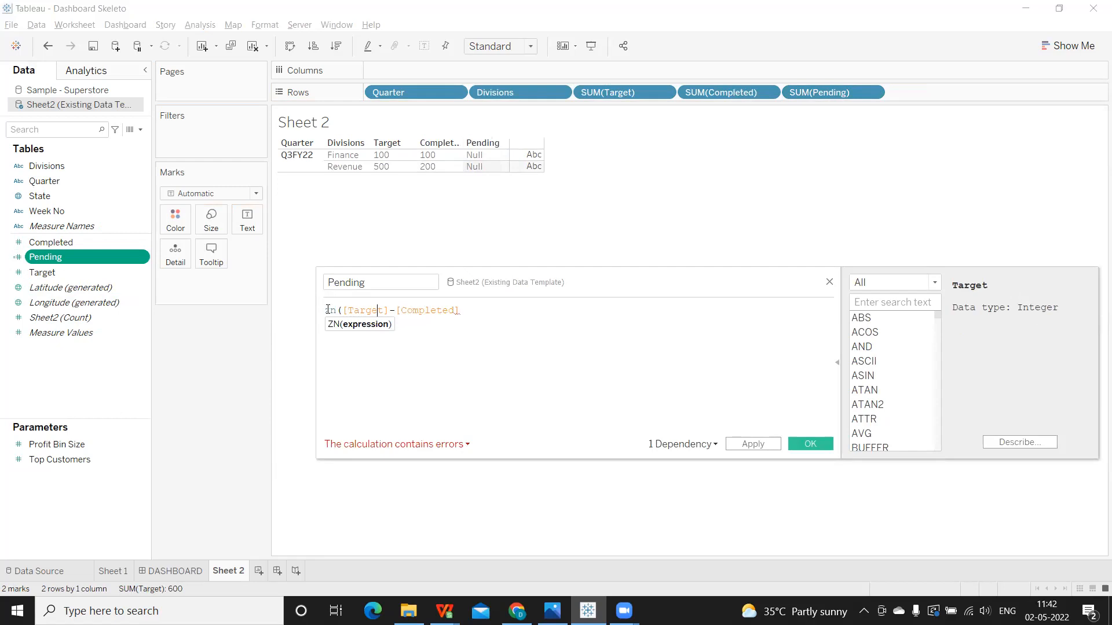
key("Right")
key("Right")
key("Right")
key("Right")
key("Right")
key("Right")
key("Right")
key("Right")
type(")")
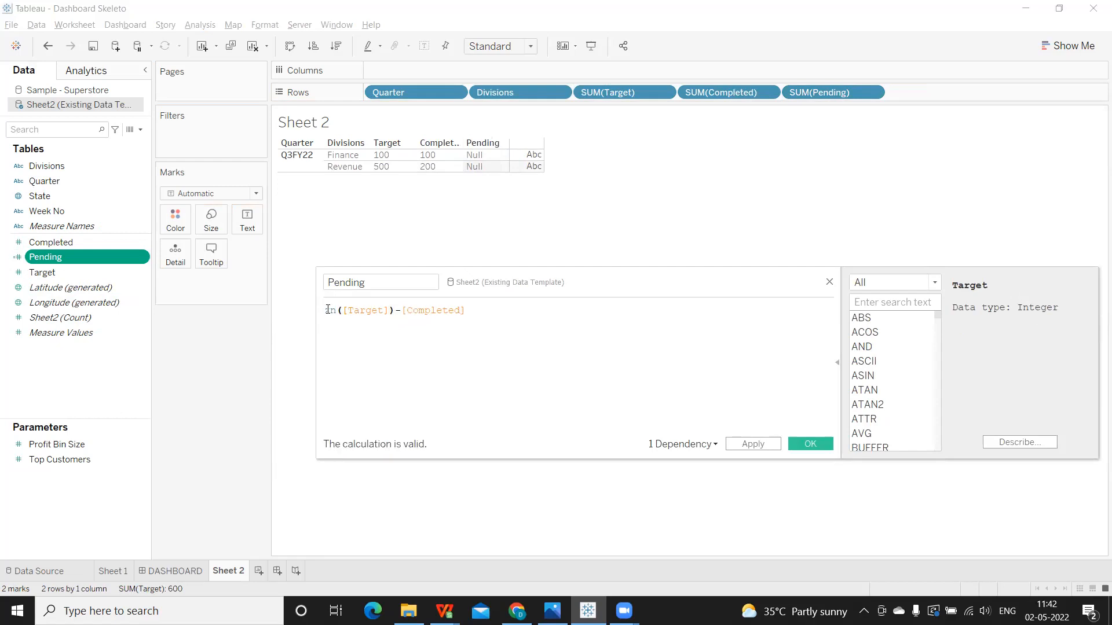
Step: Wrap [Completed] in ZN as well, making the formula zn([Target])-zn([Completed]), and save the Pending field
left_click(403, 309)
type("zn")
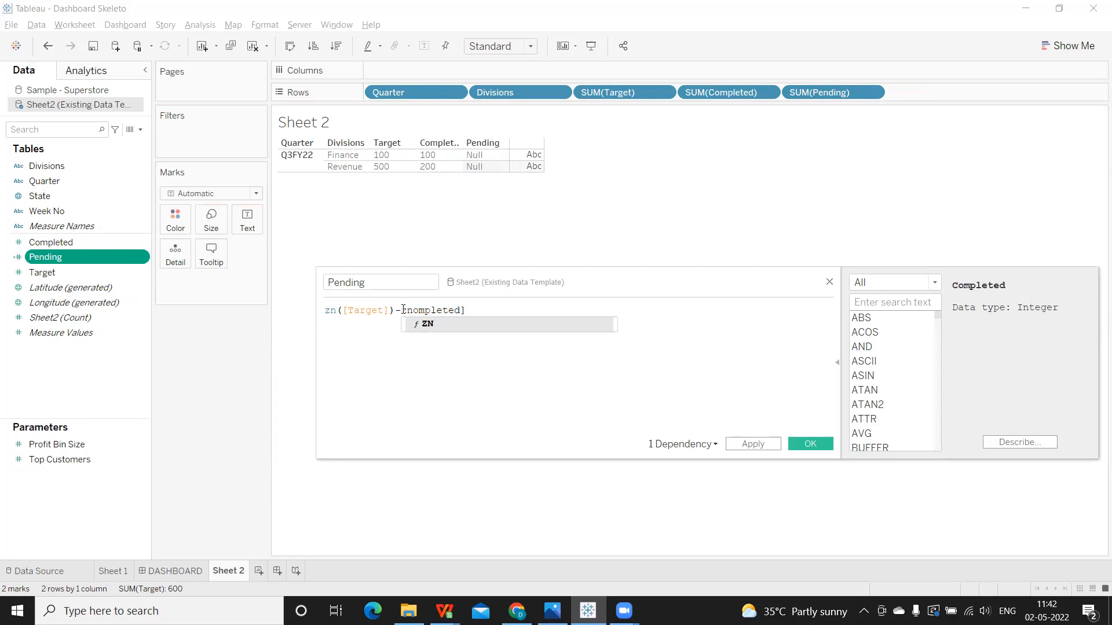
type("(")
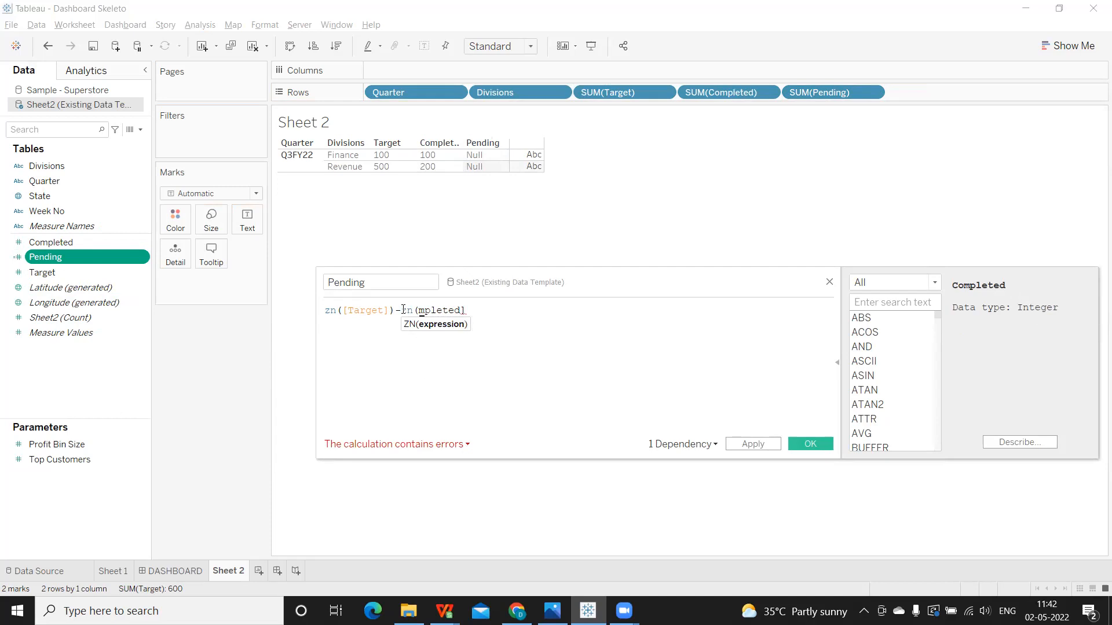
key("Delete")
key("Delete")
key("Delete")
key("Delete")
key("Delete")
type("[C")
key("Return")
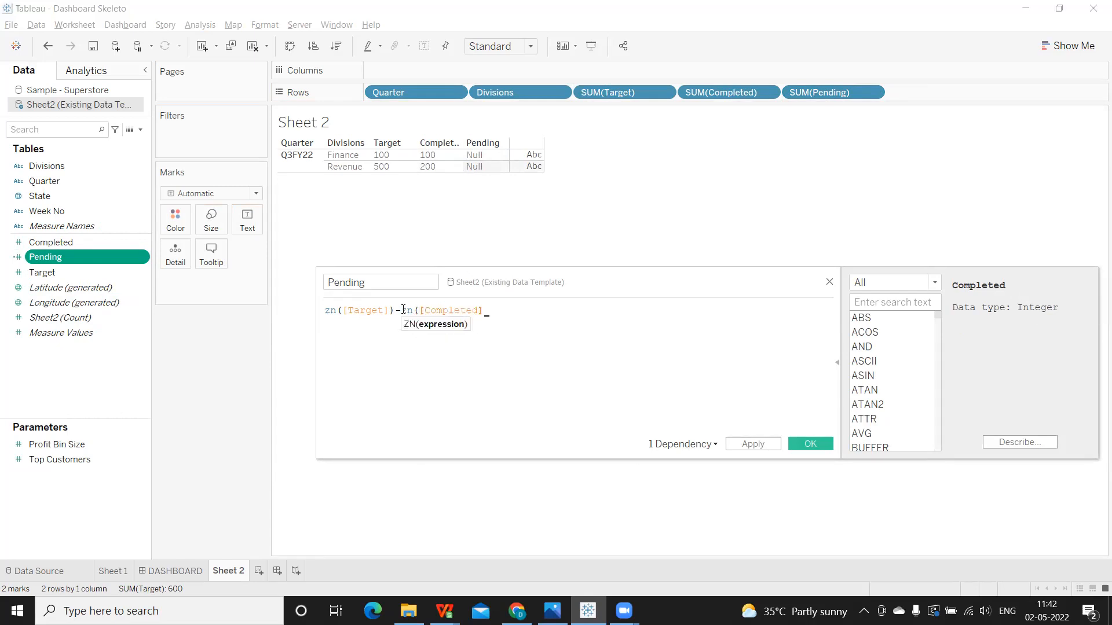
type(")")
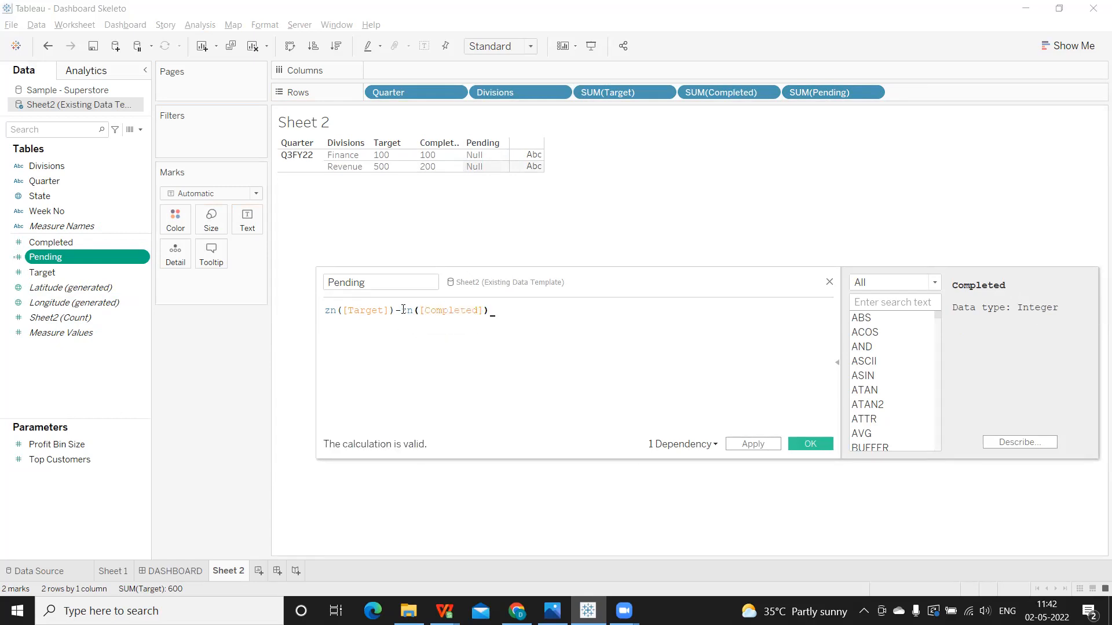
left_click(746, 444)
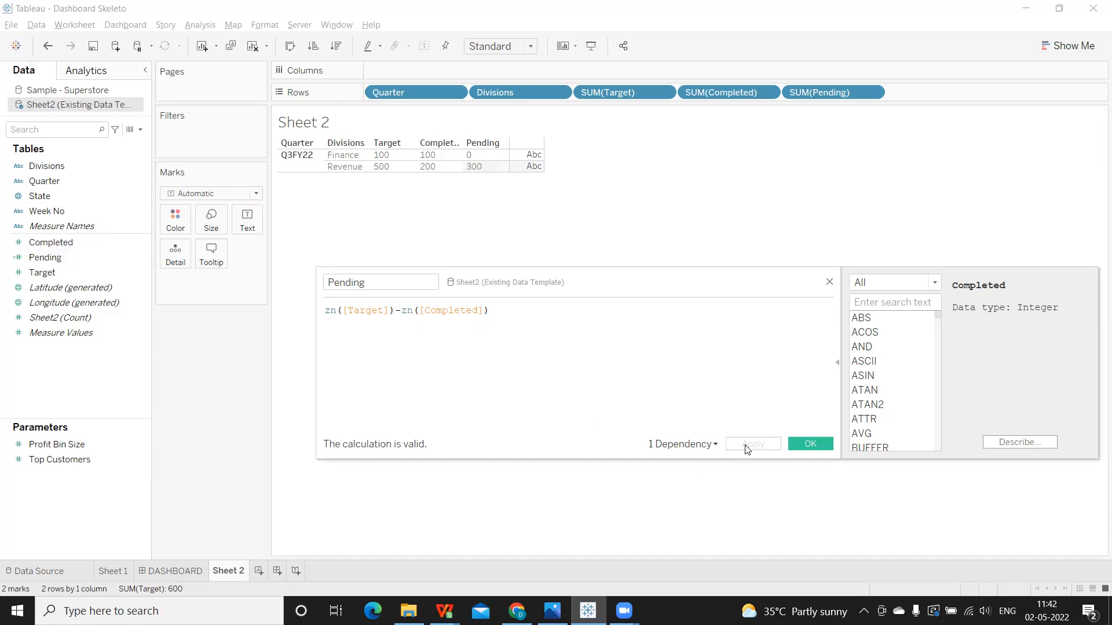
left_click(809, 444)
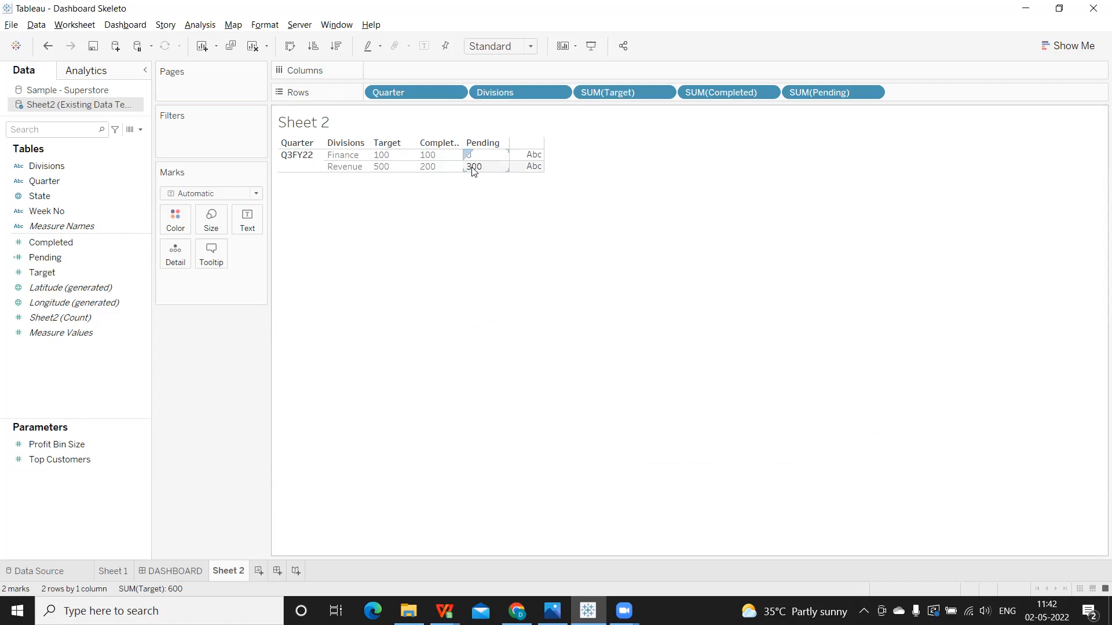
Step: Create a new calculated field named Completed % in the Sheet2 data source
left_click(141, 129)
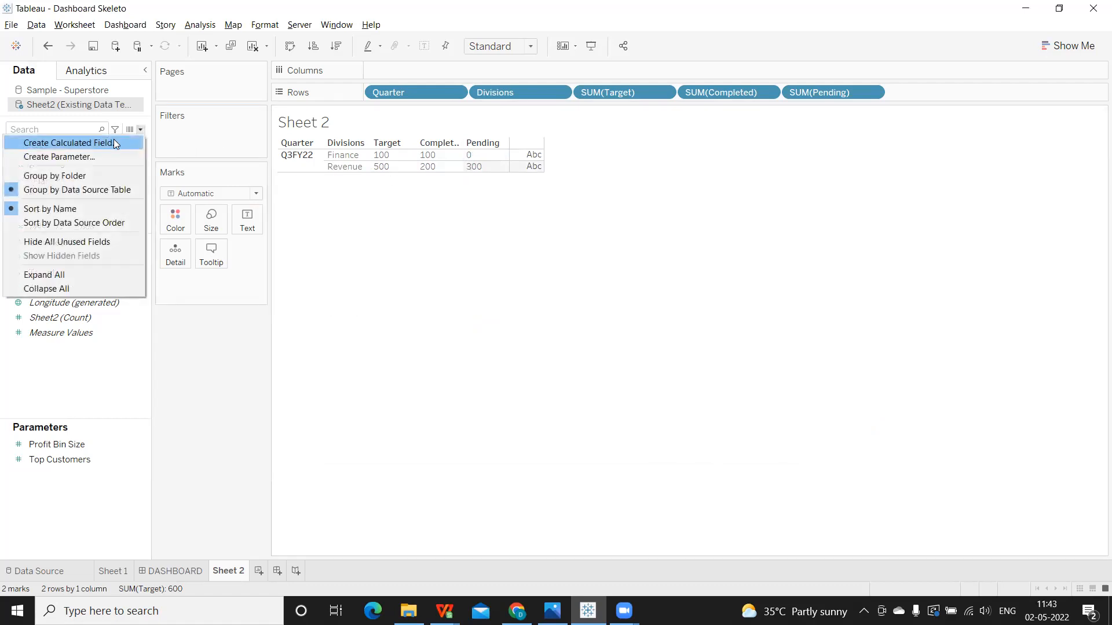
left_click(114, 143)
type("Complete")
type("d ")
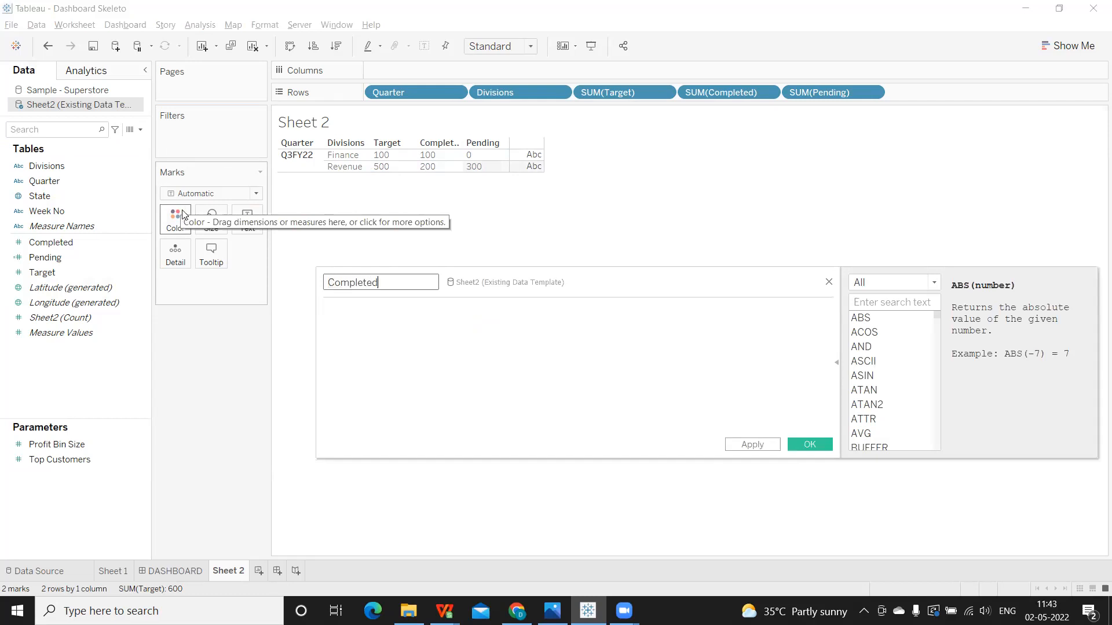
type("%")
key("Tab")
Step: Define the Completed % calculation as [Pending]/[Target], apply it and save the field
type("pe")
key("Return")
type("/")
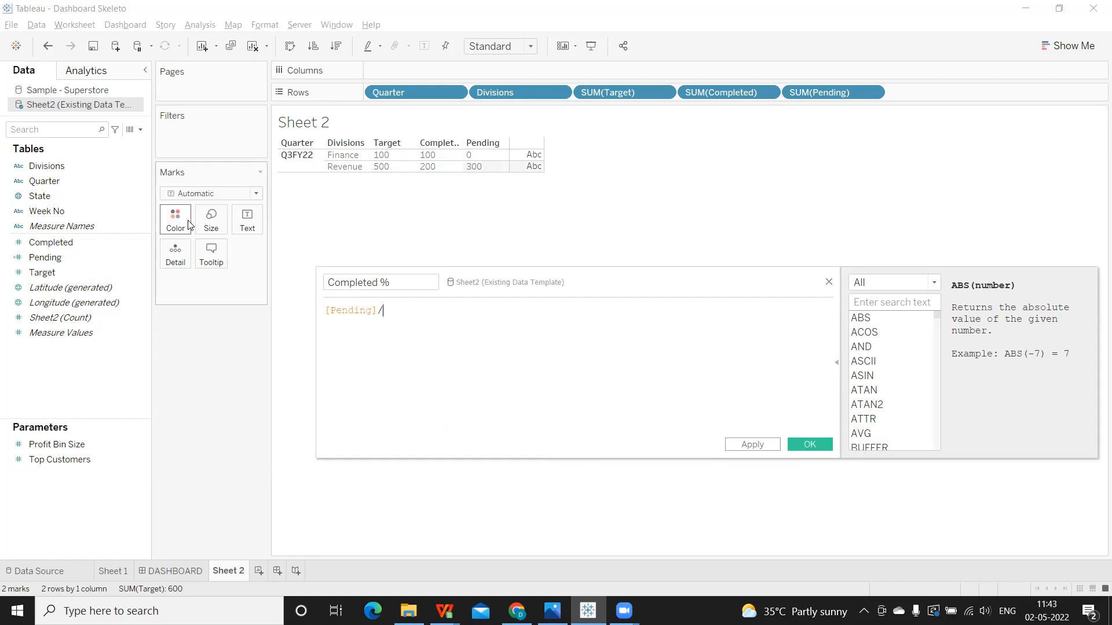
type("tar")
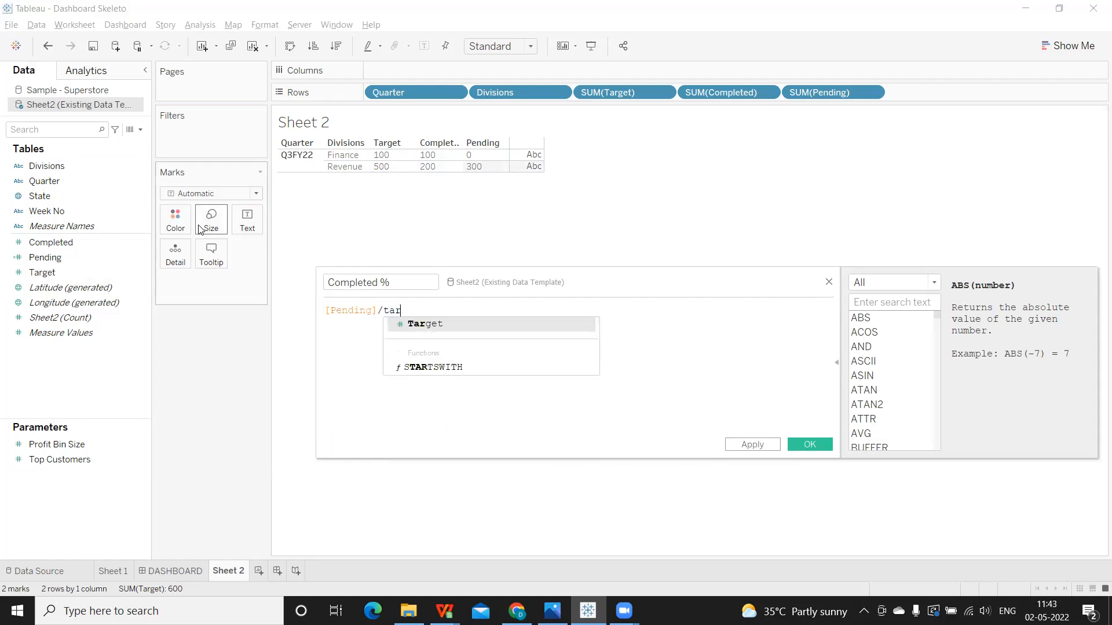
key("Return")
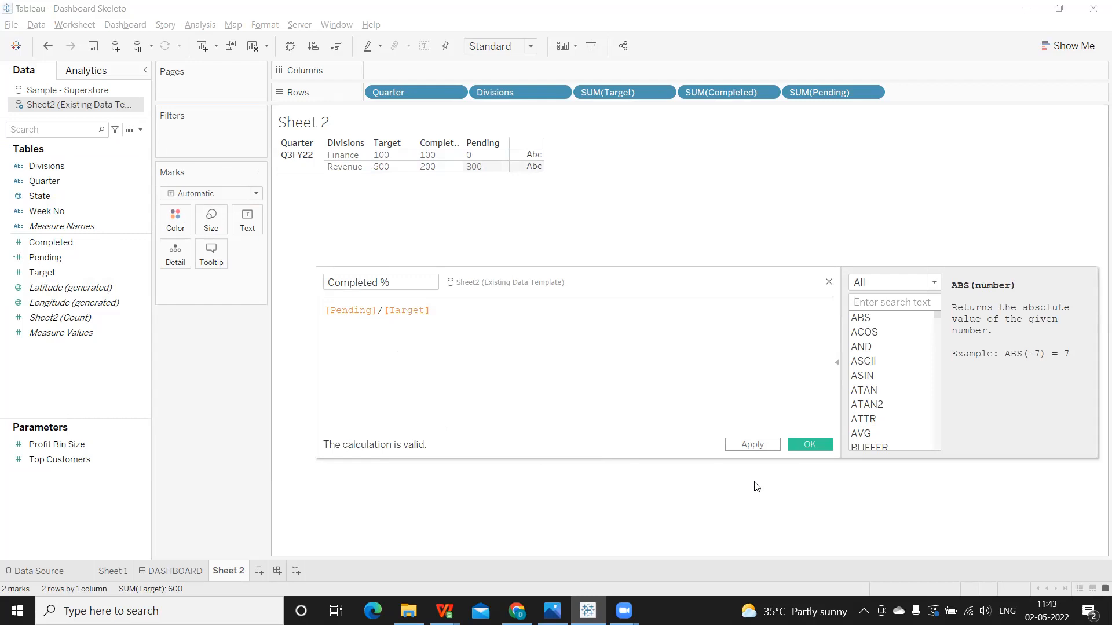
left_click(759, 450)
left_click(809, 445)
Step: Add Completed % as a discrete sum in the rows after SUM(Pending)
left_click_drag(64, 257, 940, 89)
left_click(978, 93)
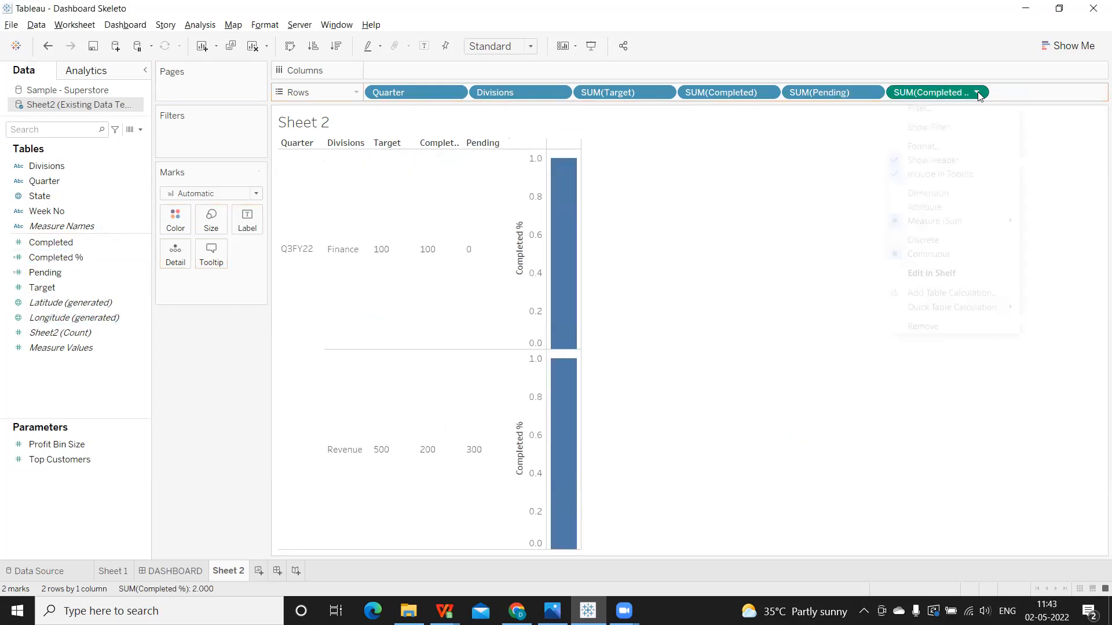
left_click(932, 240)
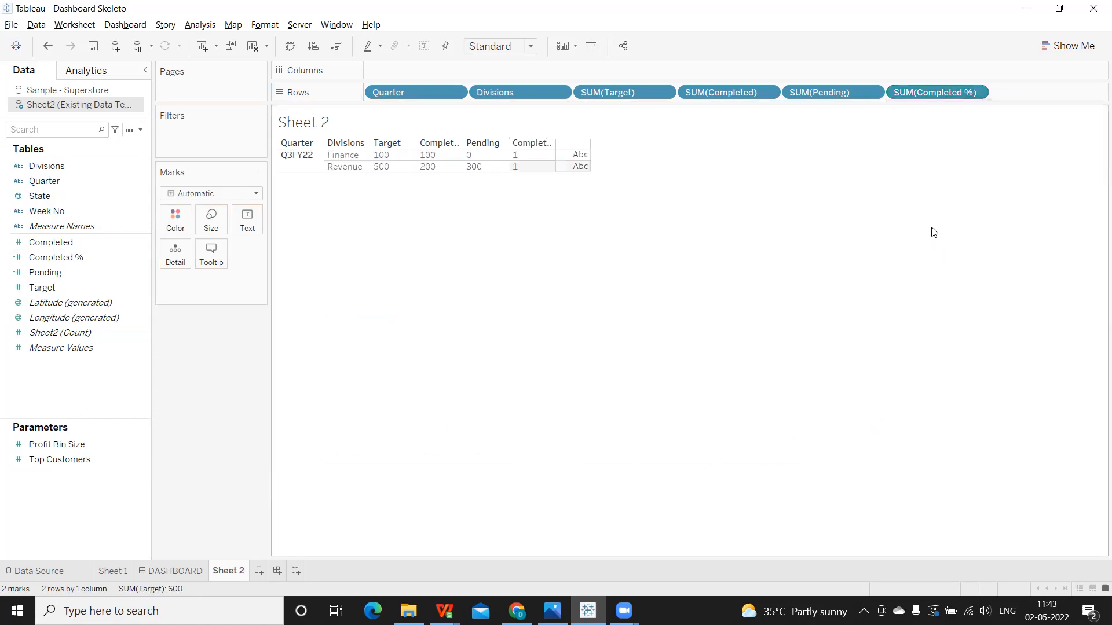
Step: Format the pane numbers of SUM(Completed %) as a percentage with 2 decimal places
left_click(978, 93)
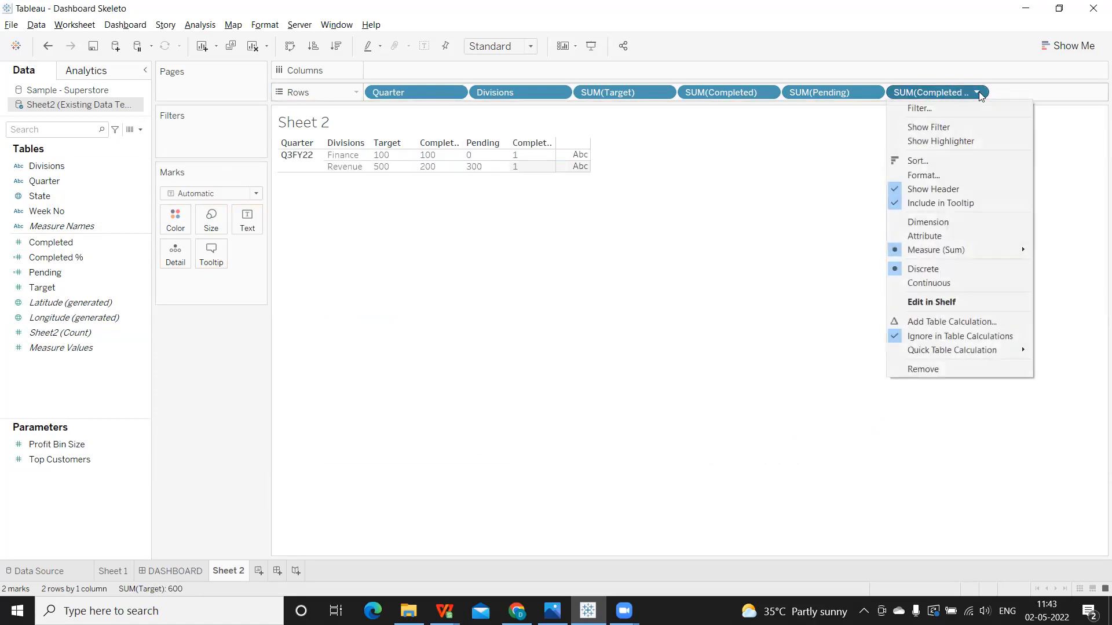
left_click(959, 176)
left_click(67, 120)
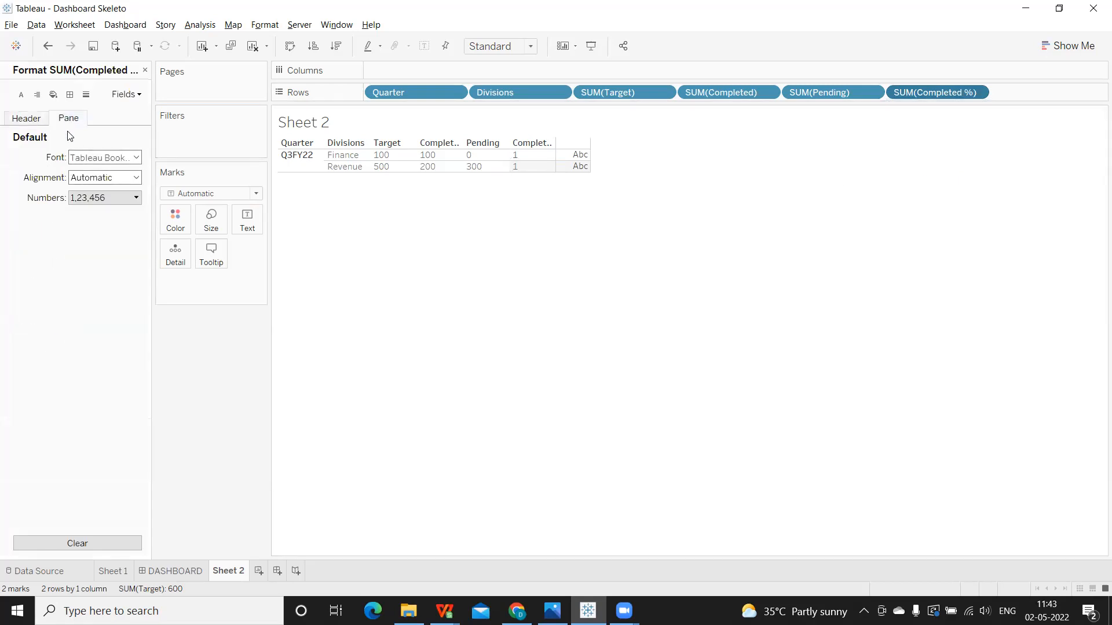
left_click(84, 199)
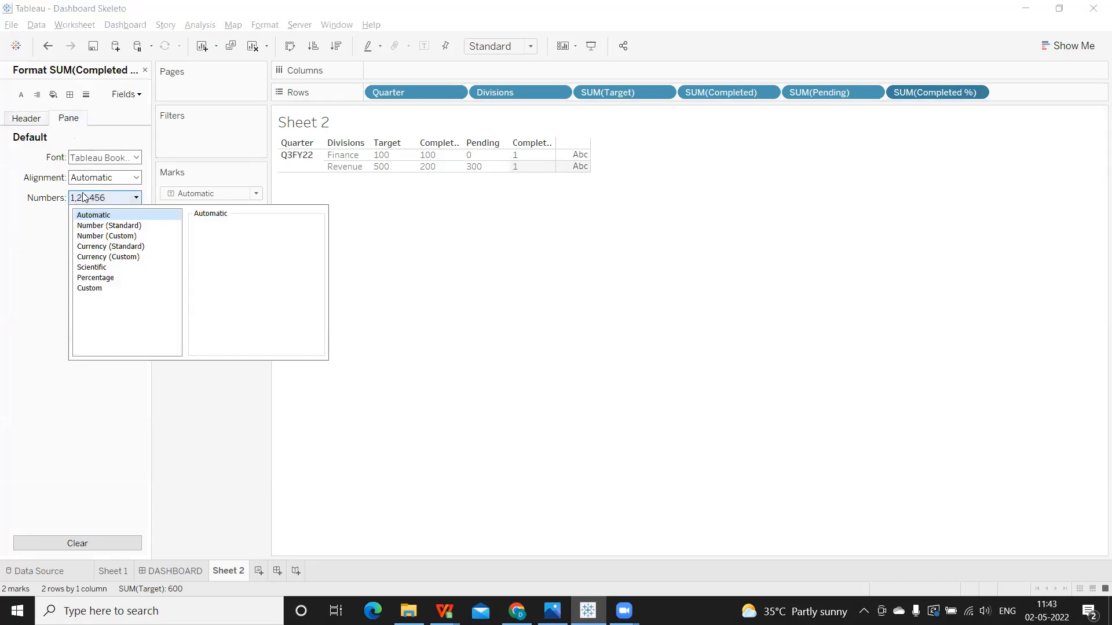
left_click(91, 279)
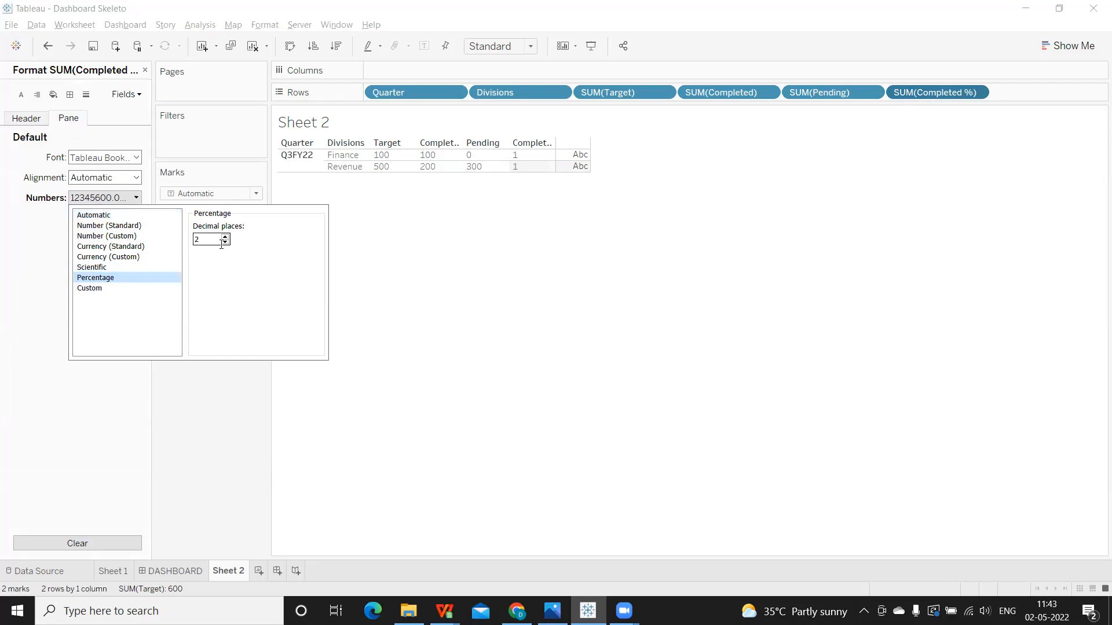
left_click(199, 422)
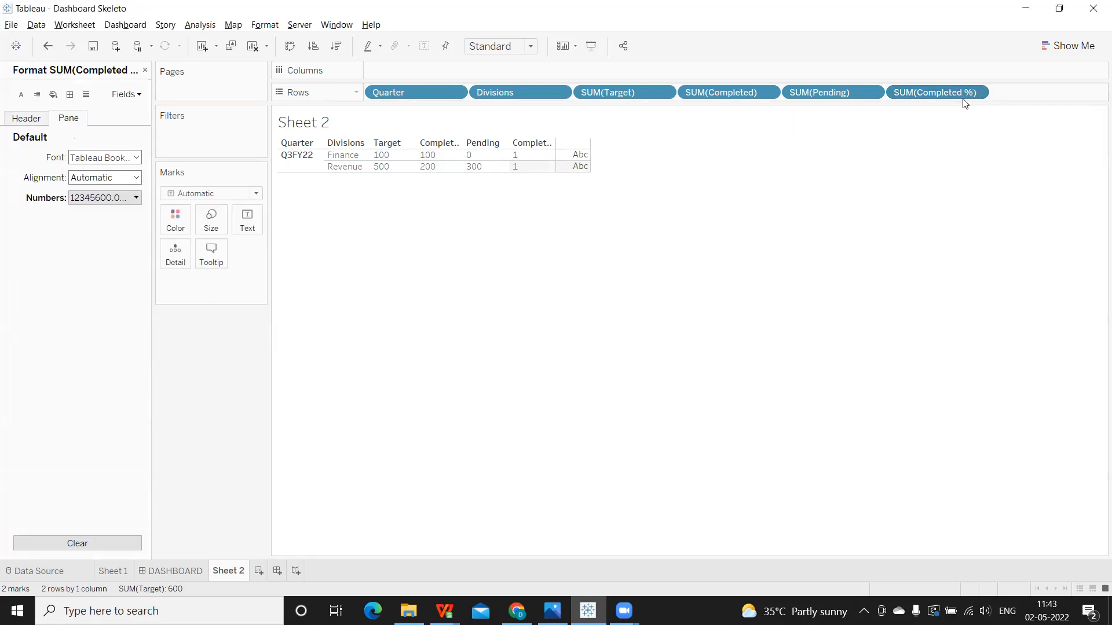
left_click(977, 92)
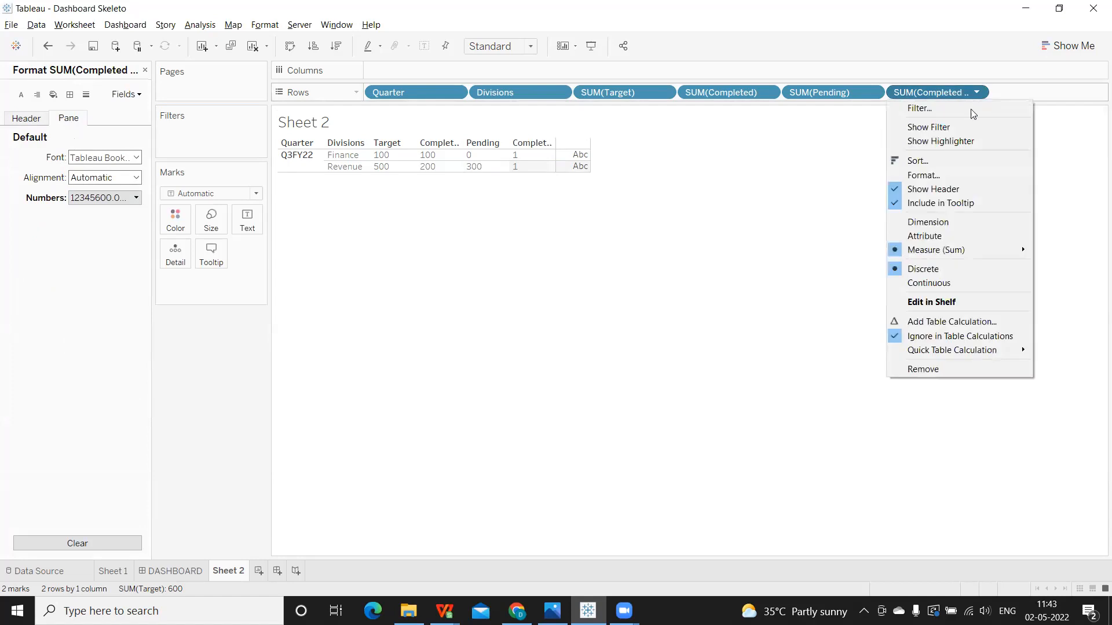
left_click(932, 174)
Step: Move SUM(Completed %) from the rows to the text marks and set the view to Fit Width
left_click_drag(913, 94, 245, 222)
mouse_move(534, 152)
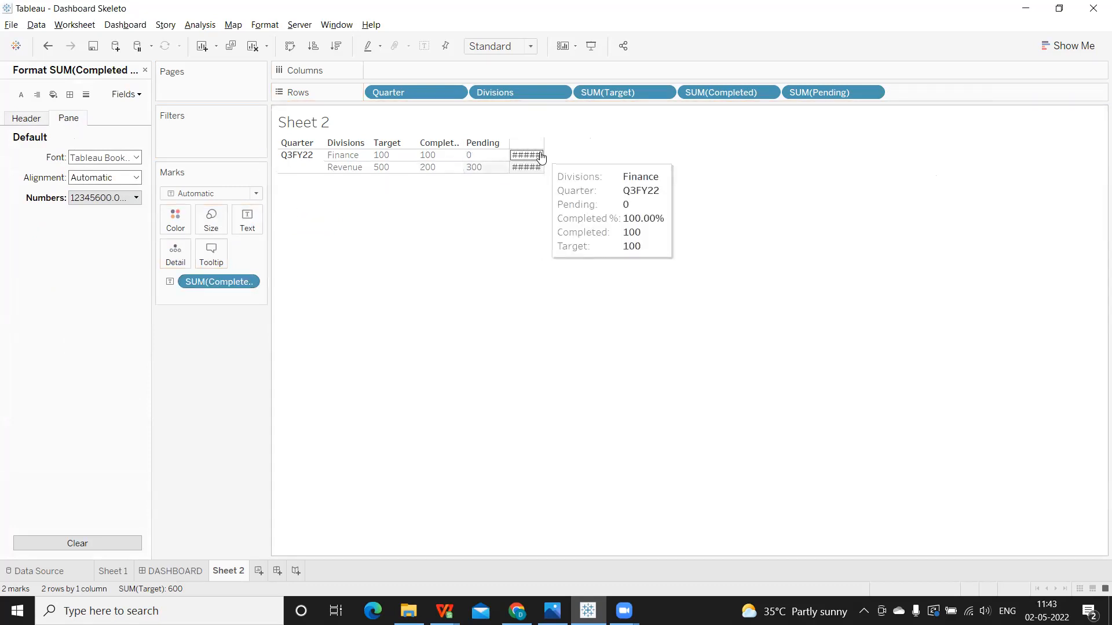
left_click(514, 46)
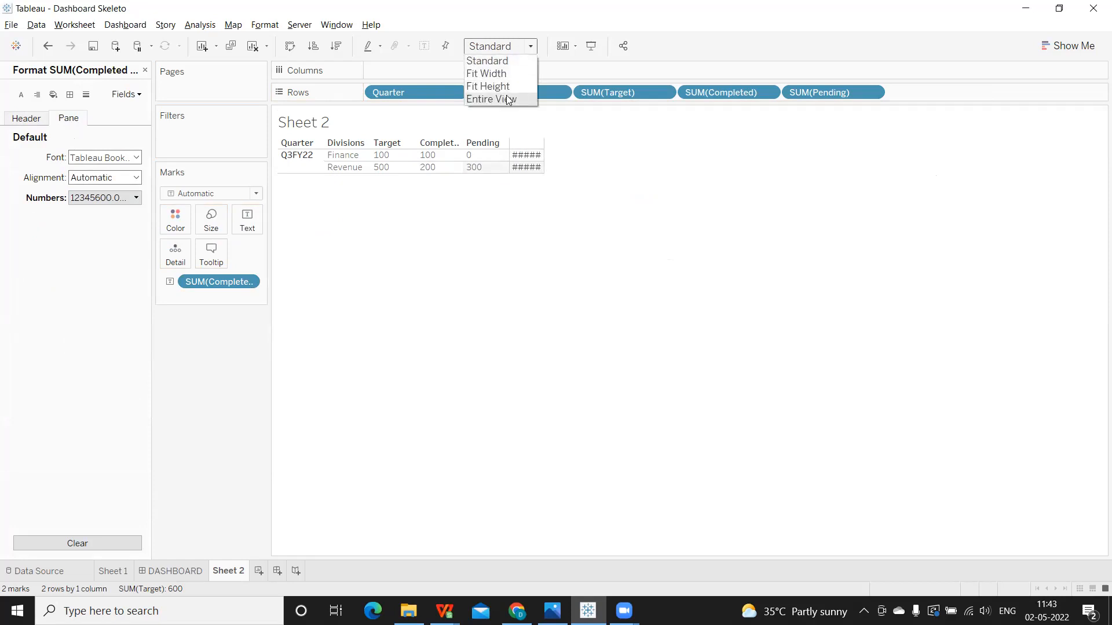
left_click(505, 74)
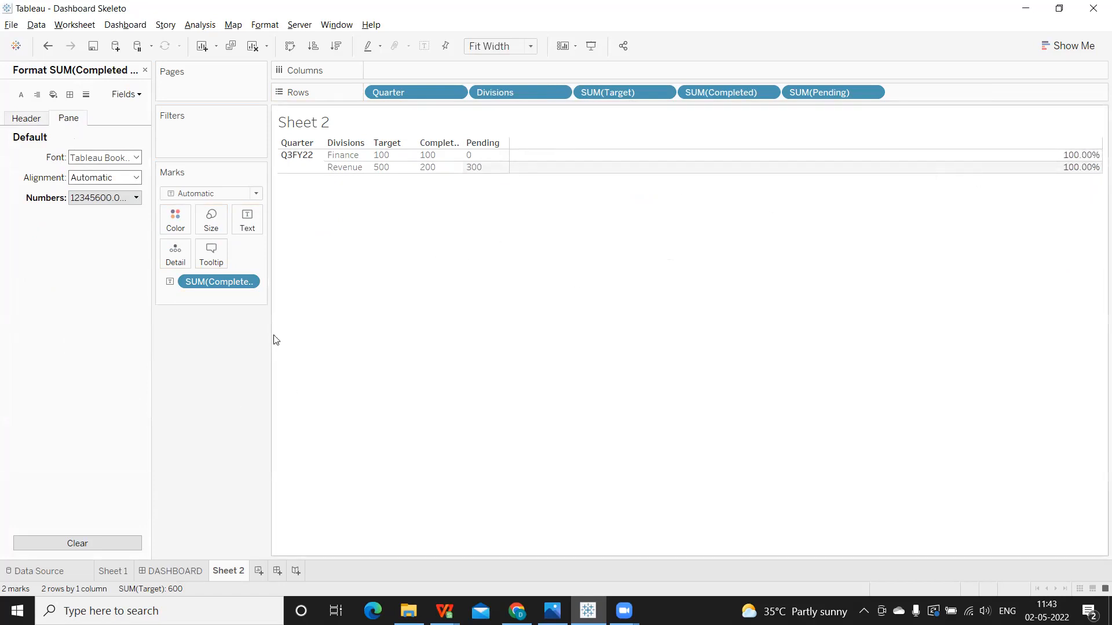
Step: Check the pane number format of SUM(Completed %) on the text marks
right_click(248, 281)
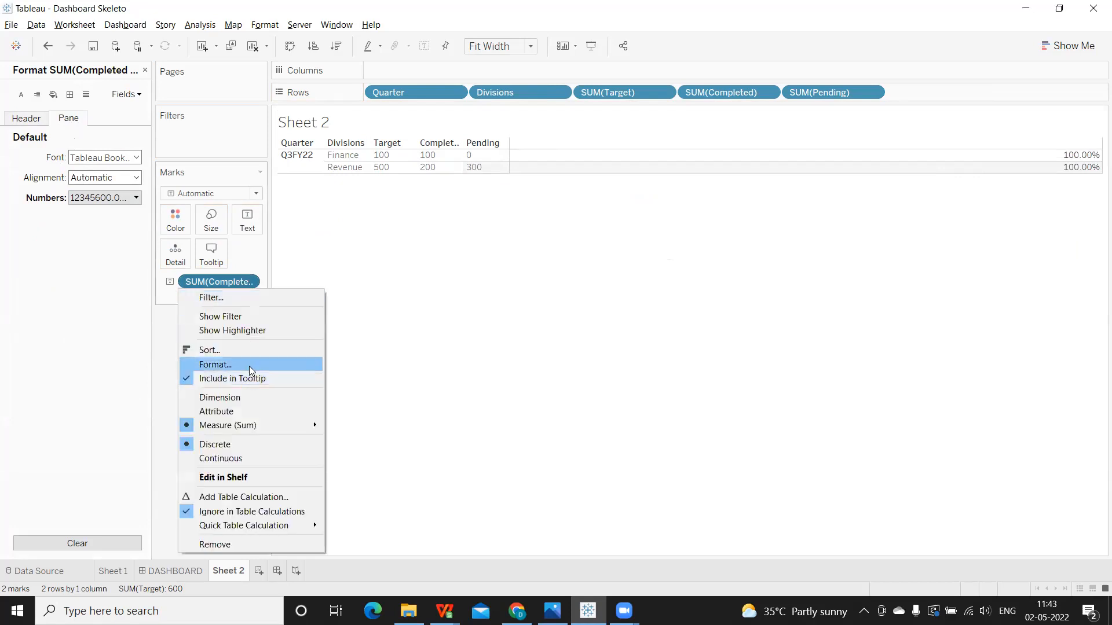
left_click(249, 365)
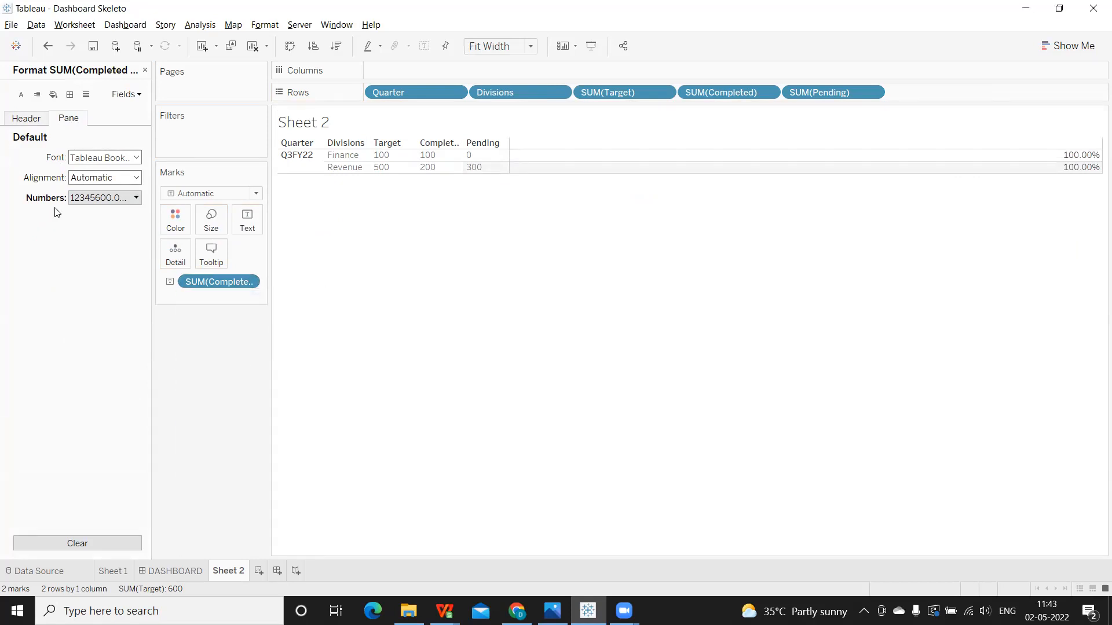
left_click(99, 197)
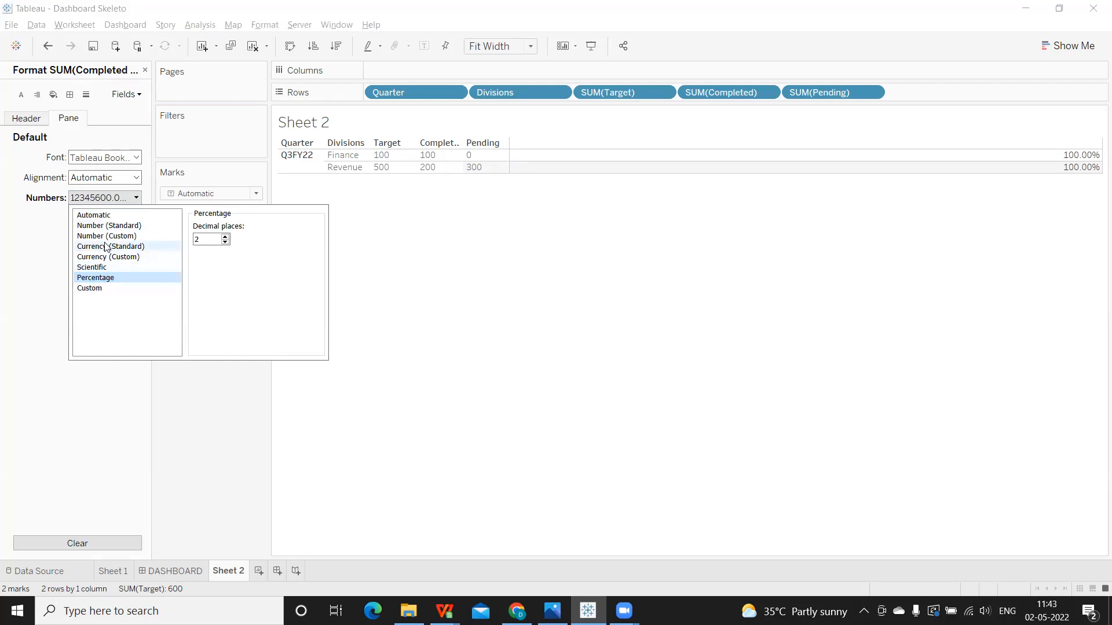
left_click(311, 378)
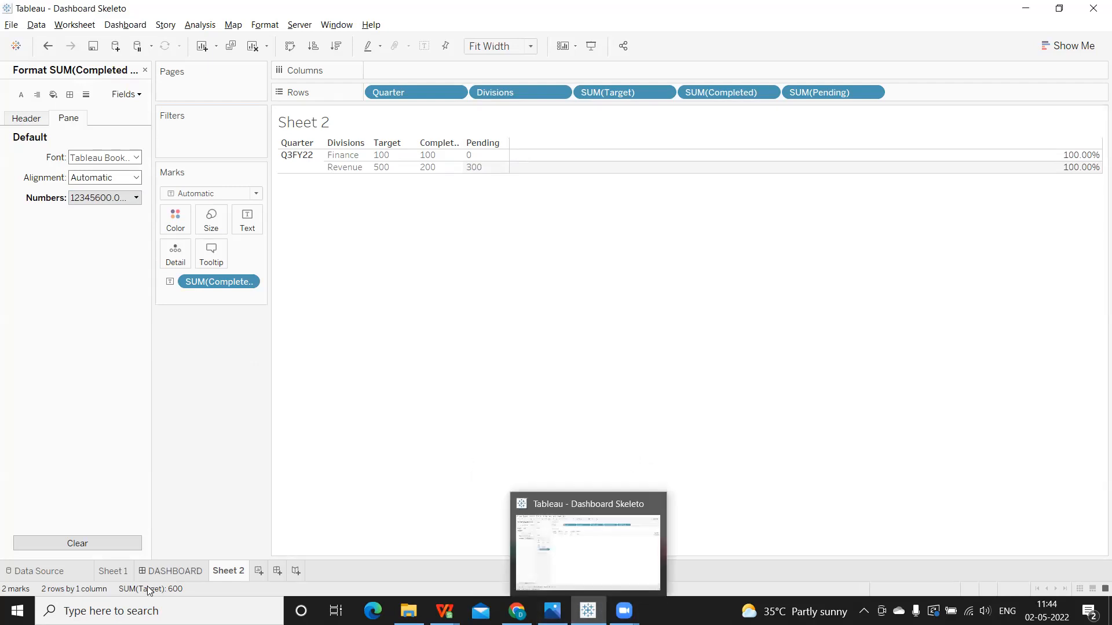
Step: Show the DASHBOARD sheet and close its formatting options
left_click(158, 573)
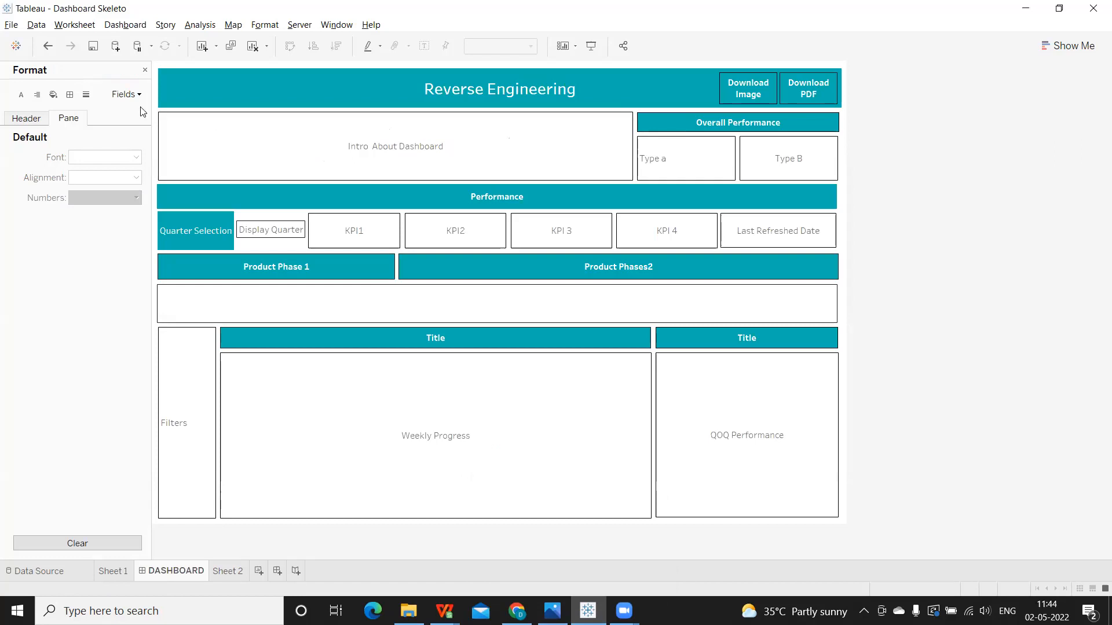
left_click(145, 70)
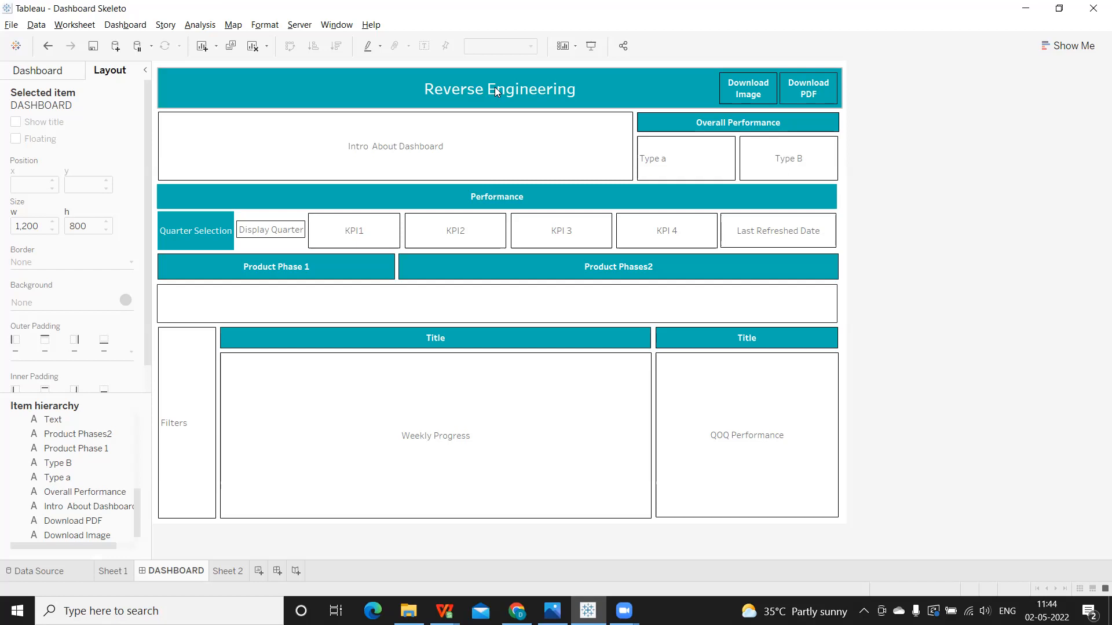
left_click(624, 611)
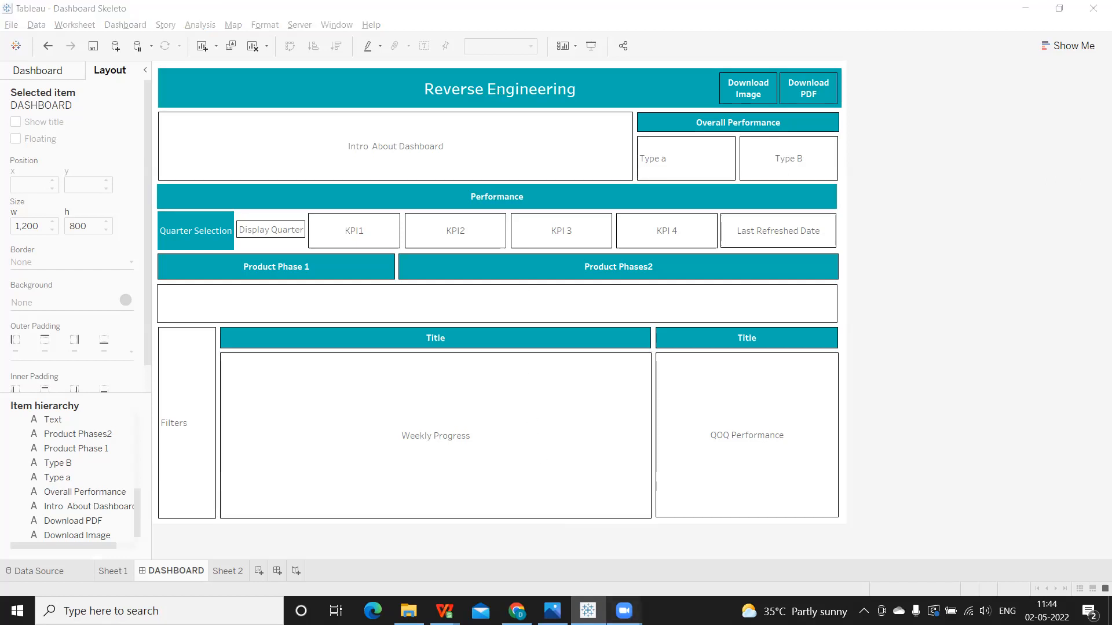